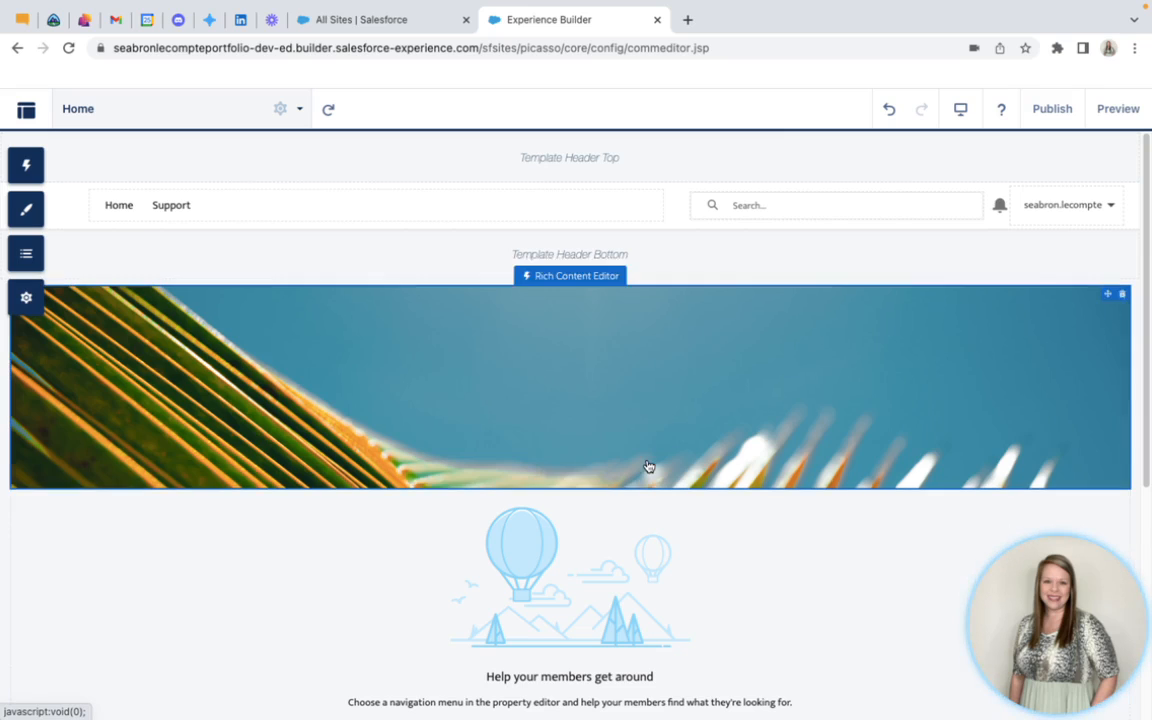
Look over the Home page's layout, from the header and banner image to the open cases, quick links and footer
{"action": "scroll", "coordinate": [719, 544], "scroll_direction": "down", "scroll_amount": 4}
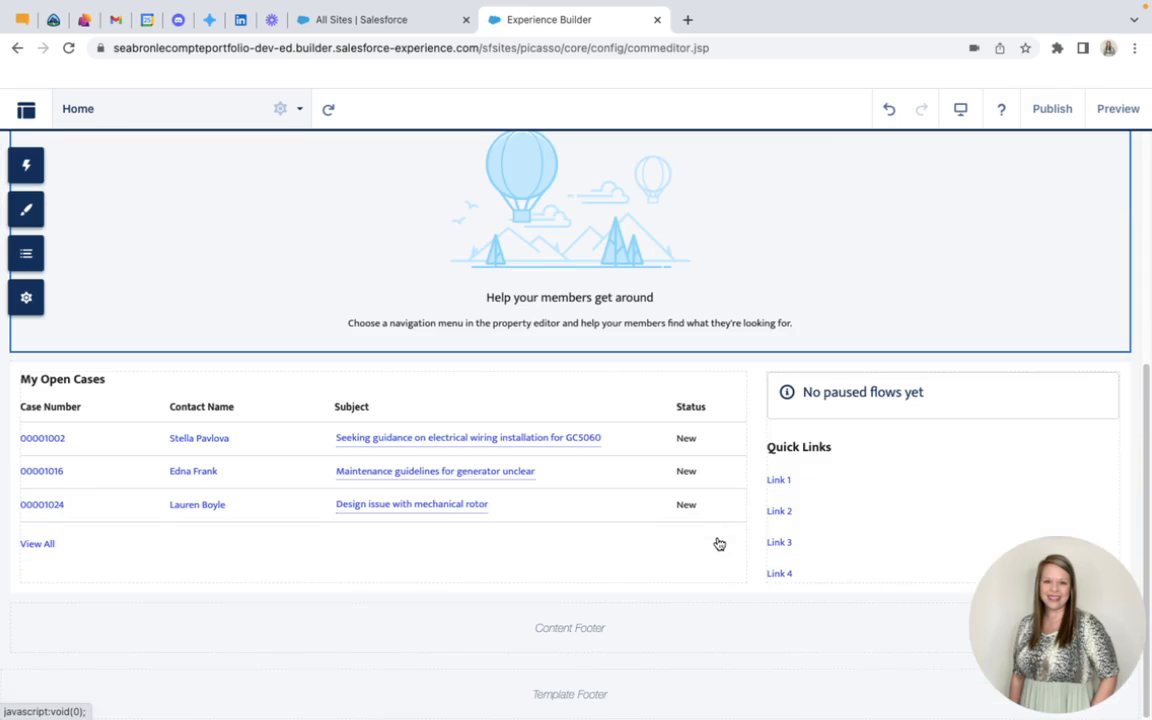
{"action": "scroll", "coordinate": [725, 540], "scroll_direction": "up", "scroll_amount": 4}
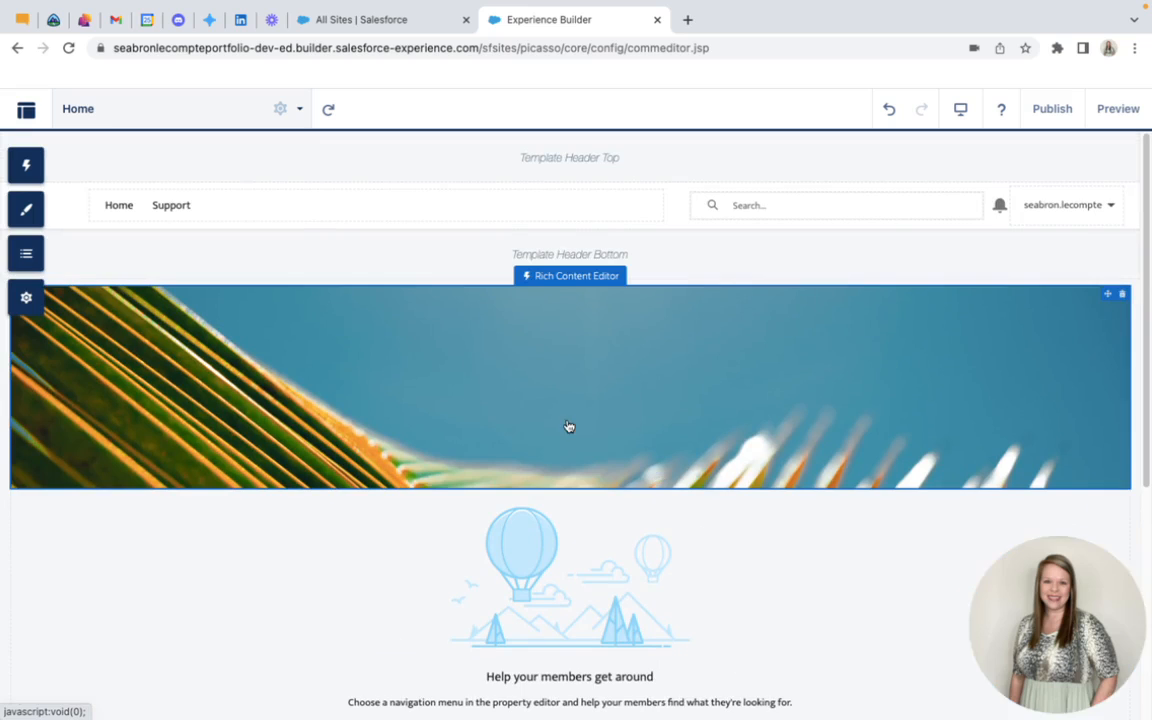
{"action": "scroll", "coordinate": [517, 427], "scroll_direction": "down", "scroll_amount": 3}
{"action": "scroll", "coordinate": [518, 426], "scroll_direction": "up", "scroll_amount": 1}
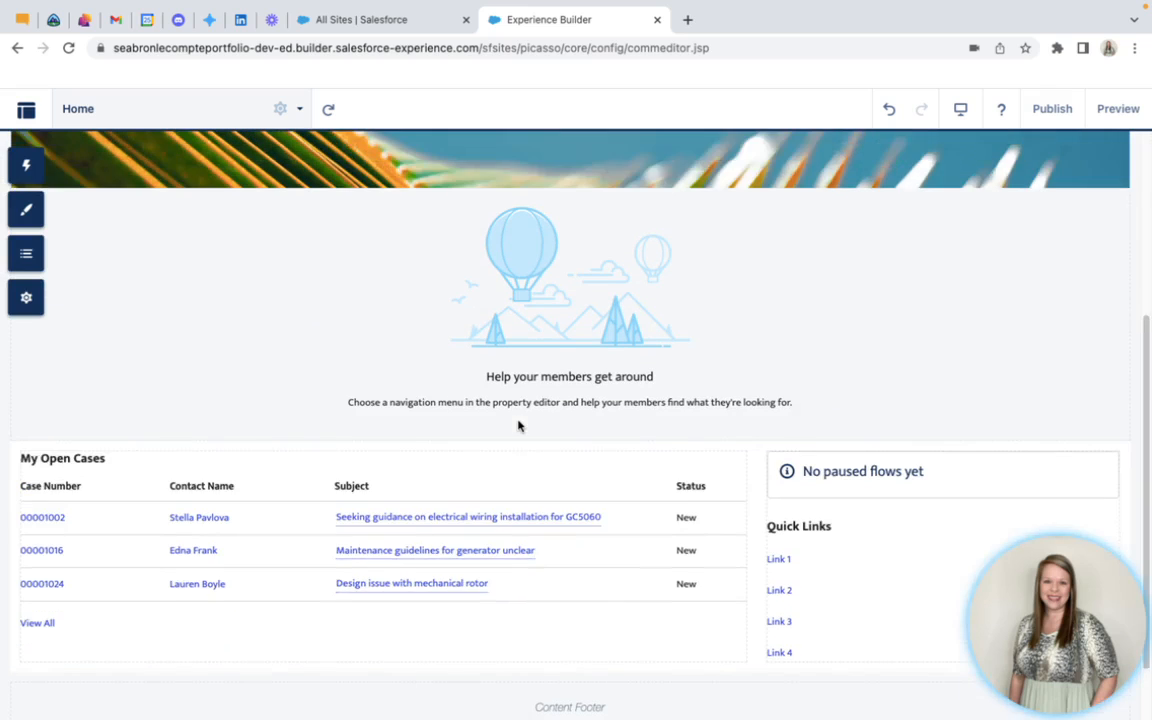
{"action": "scroll", "coordinate": [518, 426], "scroll_direction": "up", "scroll_amount": 3}
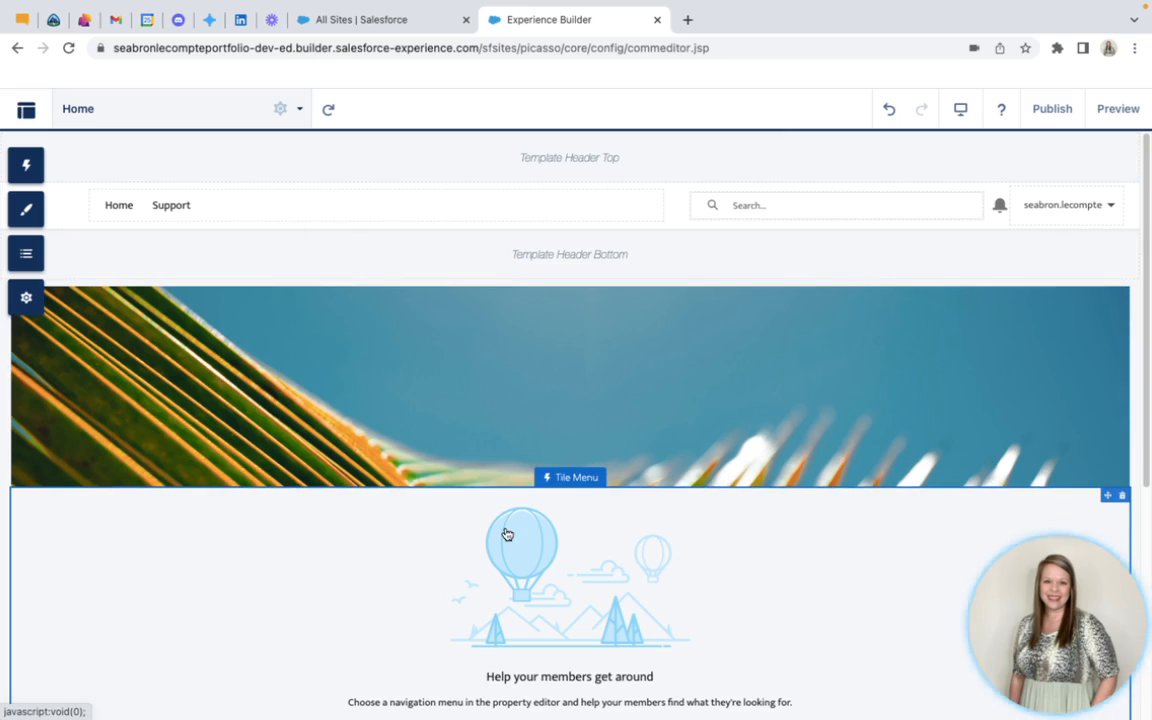
{"action": "scroll", "coordinate": [507, 534], "scroll_direction": "down", "scroll_amount": 5}
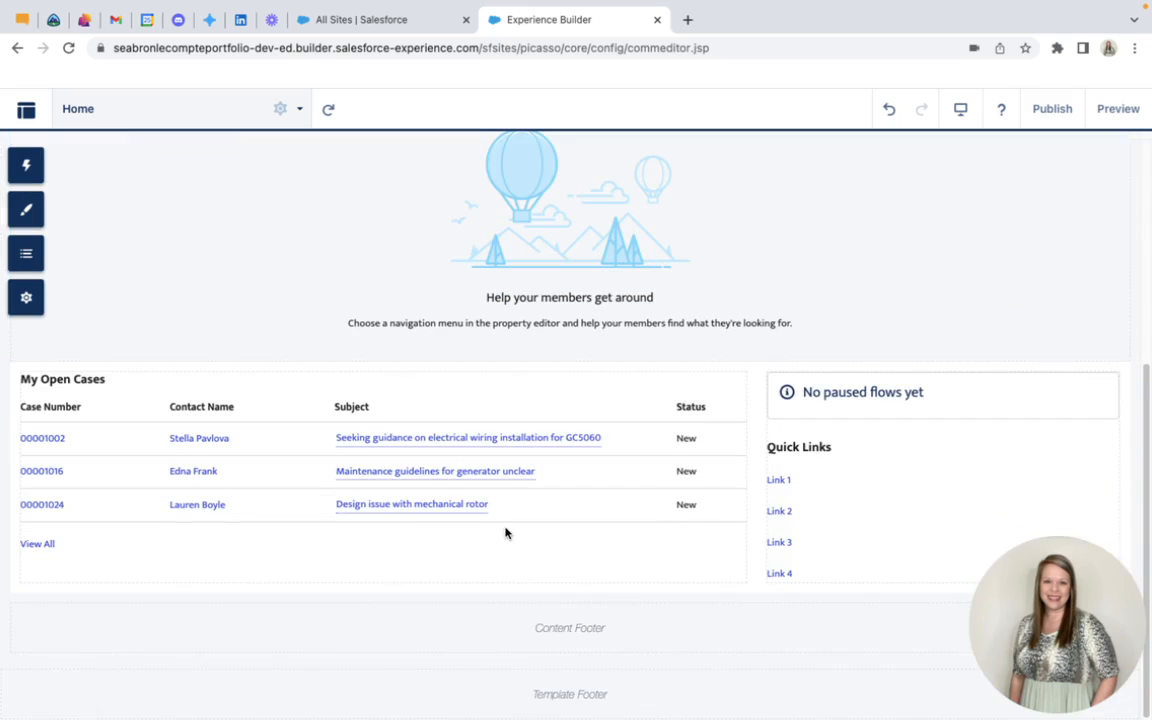
{"action": "scroll", "coordinate": [490, 510], "scroll_direction": "up", "scroll_amount": 3}
{"action": "scroll", "coordinate": [490, 510], "scroll_direction": "up", "scroll_amount": 2}
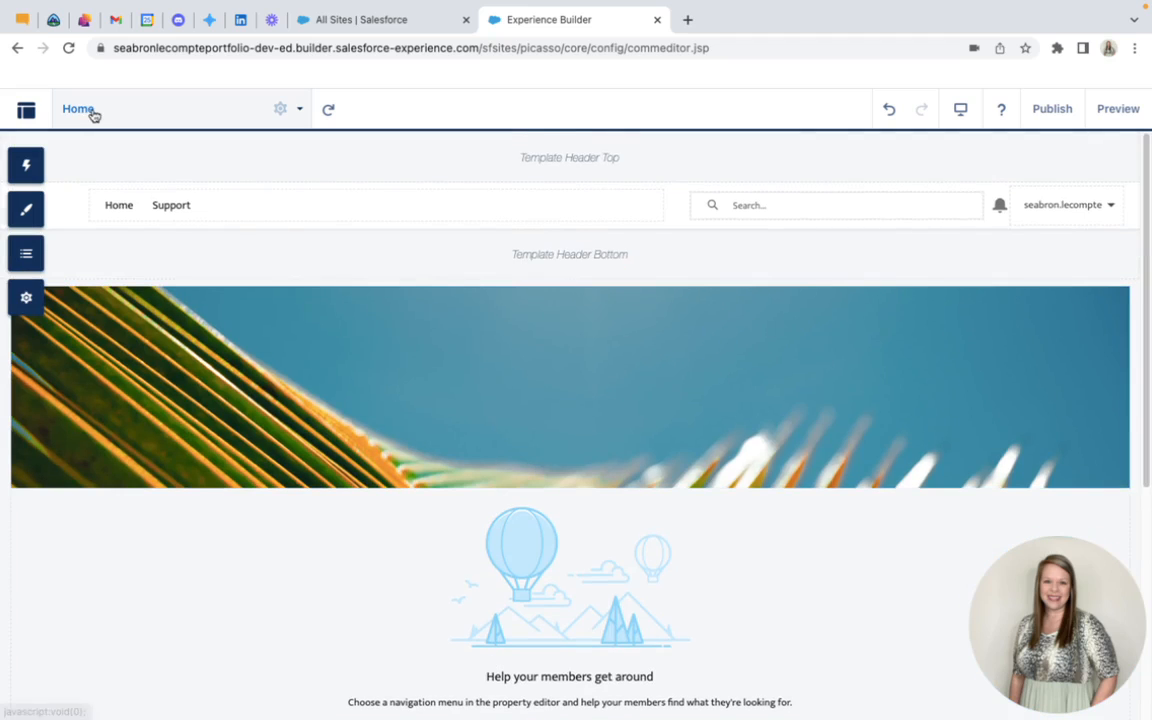
Review the list of the site's existing pages and close it
{"action": "left_click", "coordinate": [302, 113]}
{"action": "scroll", "coordinate": [221, 360], "scroll_direction": "down", "scroll_amount": 3}
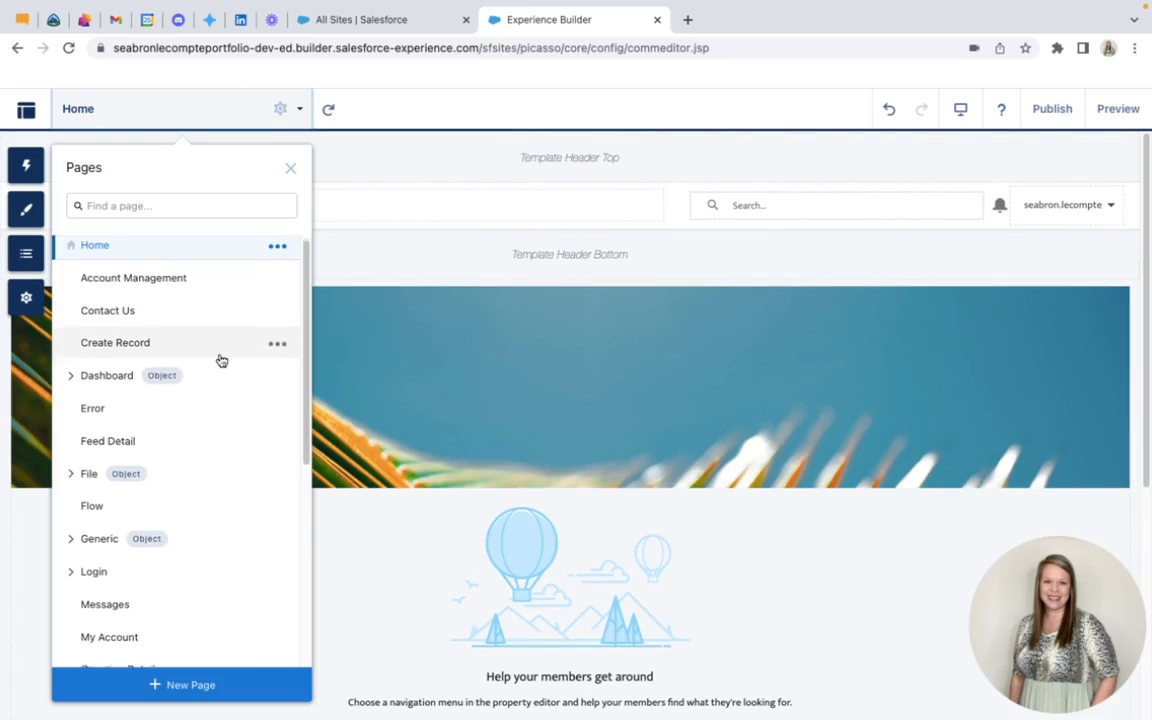
{"action": "scroll", "coordinate": [221, 360], "scroll_direction": "down", "scroll_amount": 2}
{"action": "scroll", "coordinate": [221, 360], "scroll_direction": "up", "scroll_amount": 3}
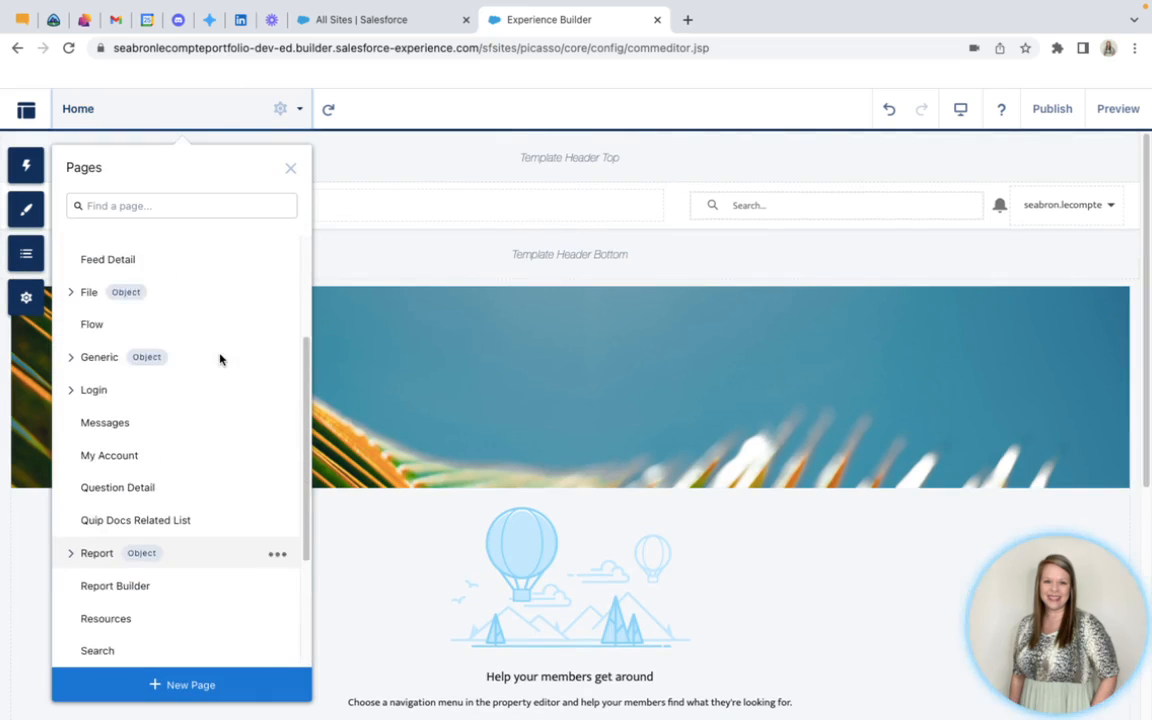
{"action": "scroll", "coordinate": [221, 360], "scroll_direction": "up", "scroll_amount": 1}
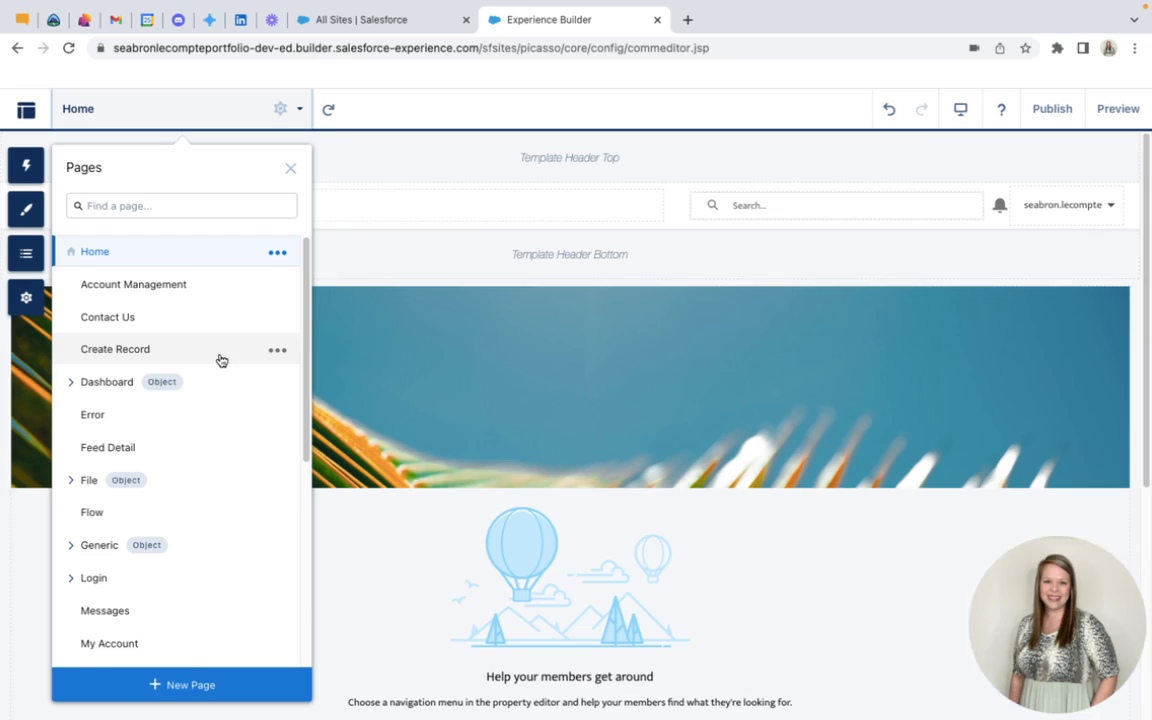
{"action": "scroll", "coordinate": [221, 360], "scroll_direction": "down", "scroll_amount": 4}
{"action": "scroll", "coordinate": [221, 360], "scroll_direction": "up", "scroll_amount": 4}
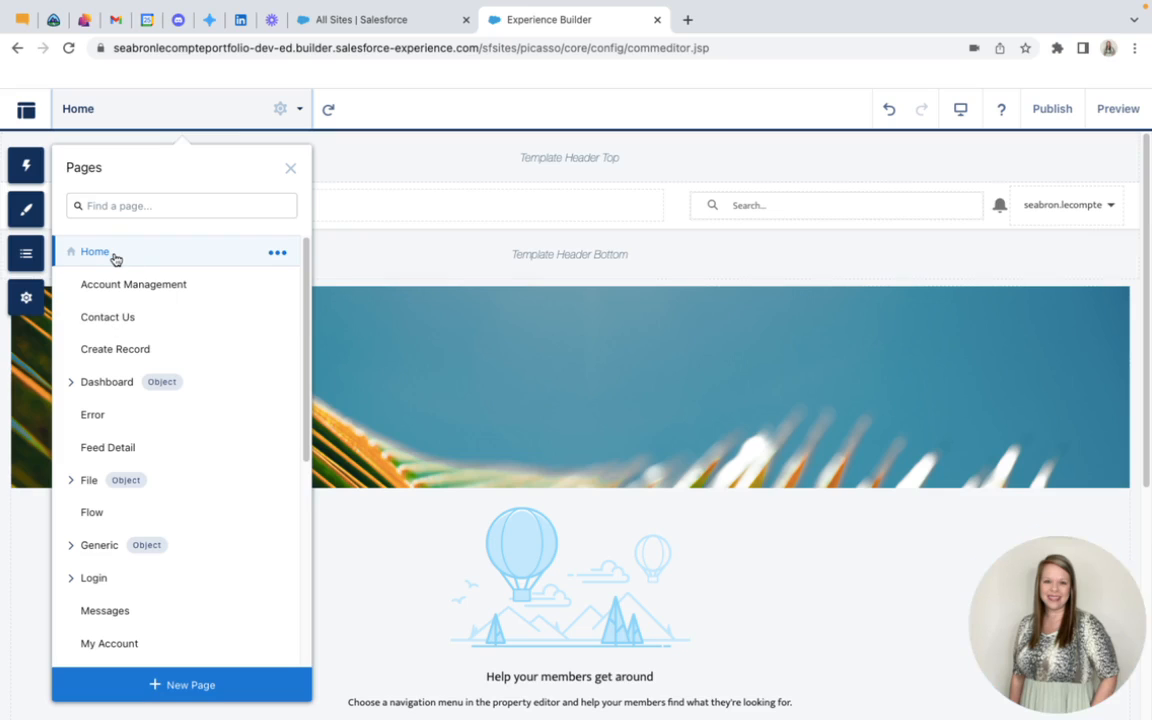
{"action": "left_click", "coordinate": [364, 256]}
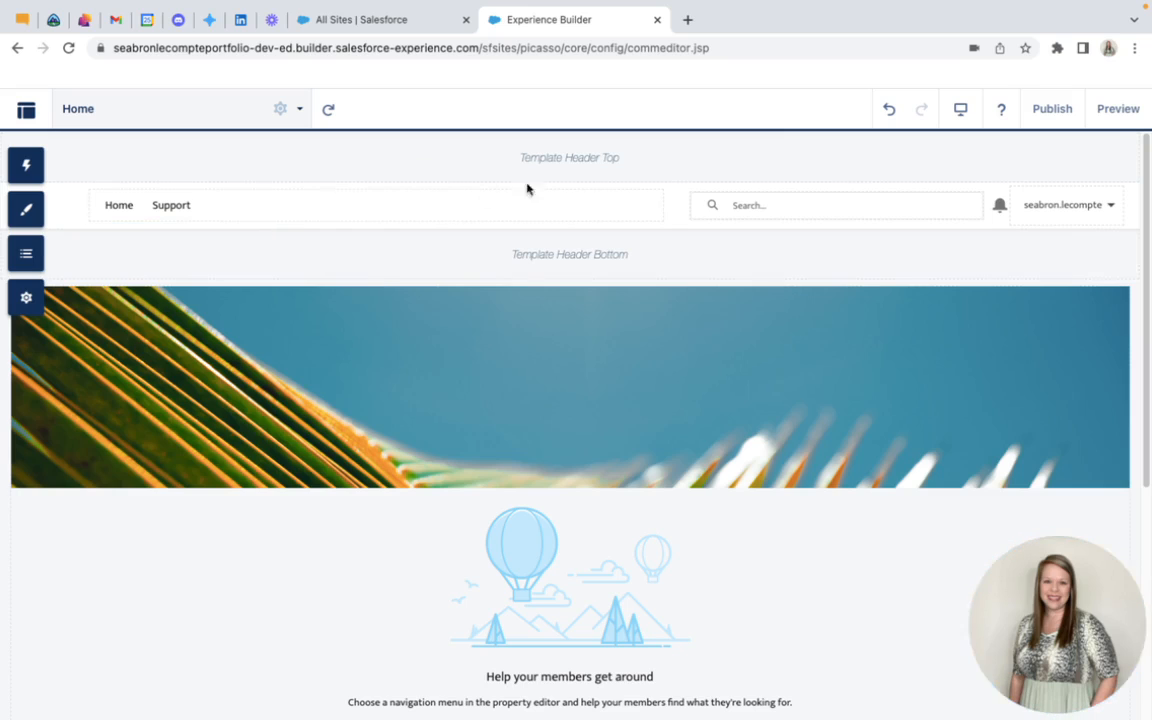
Preview the site's Home and Support pages, and return to the builder
{"action": "left_click", "coordinate": [1118, 110]}
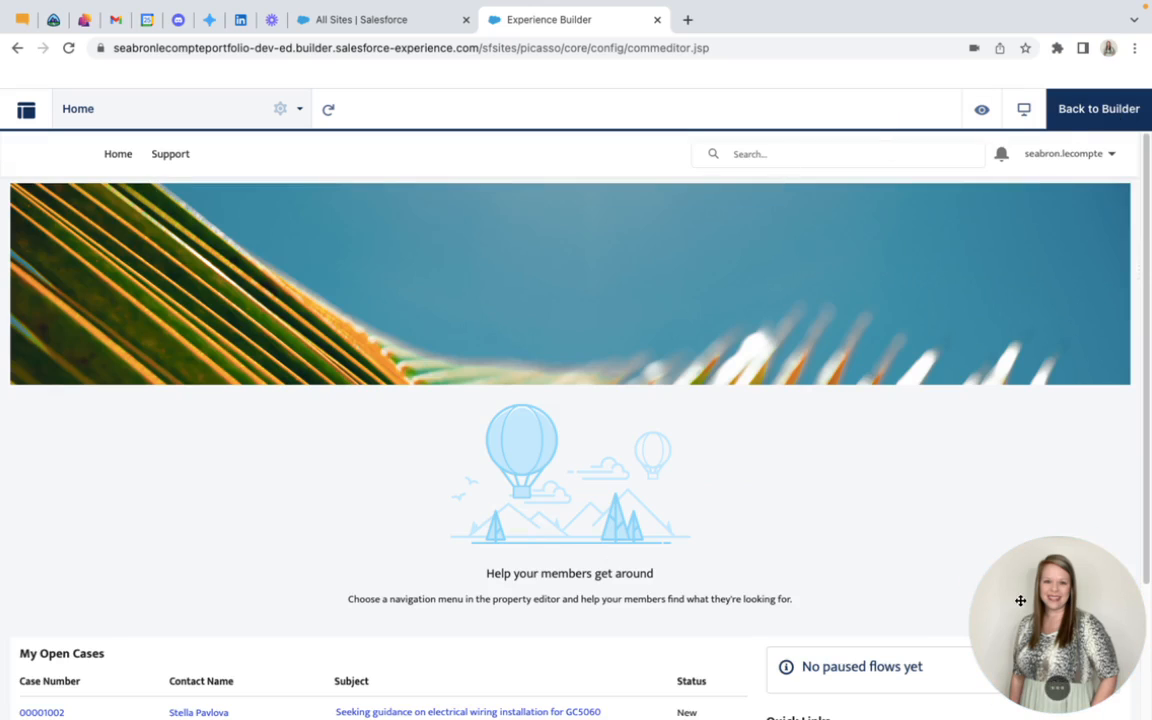
{"action": "scroll", "coordinate": [386, 442], "scroll_direction": "down", "scroll_amount": 3}
{"action": "scroll", "coordinate": [386, 444], "scroll_direction": "up", "scroll_amount": 3}
{"action": "left_click", "coordinate": [183, 157]}
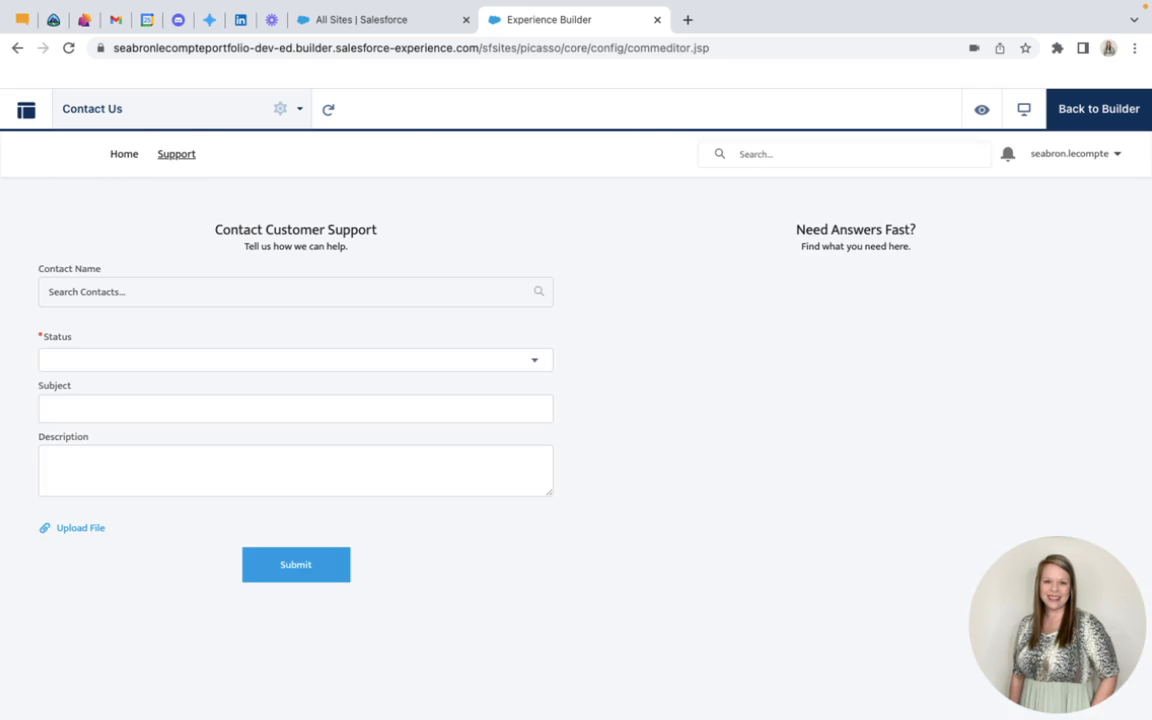
{"action": "left_click", "coordinate": [1097, 110]}
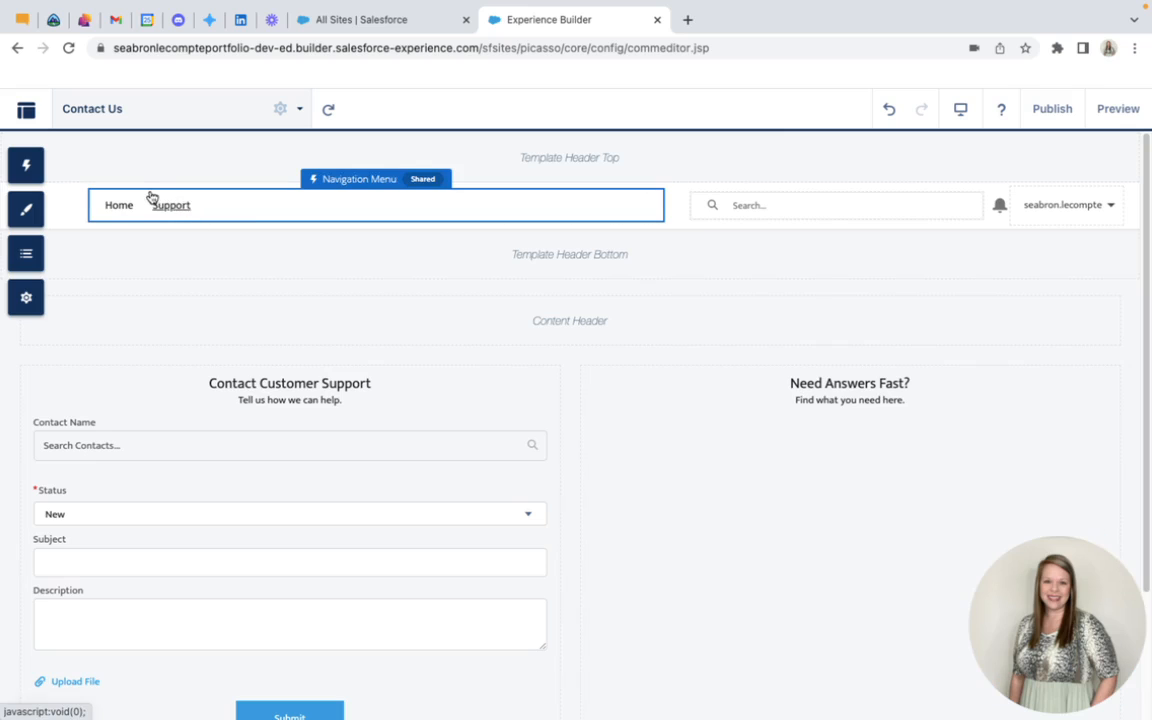
Remove the Support item from the Default Navigation menu and save the menu
{"action": "left_click", "coordinate": [275, 209]}
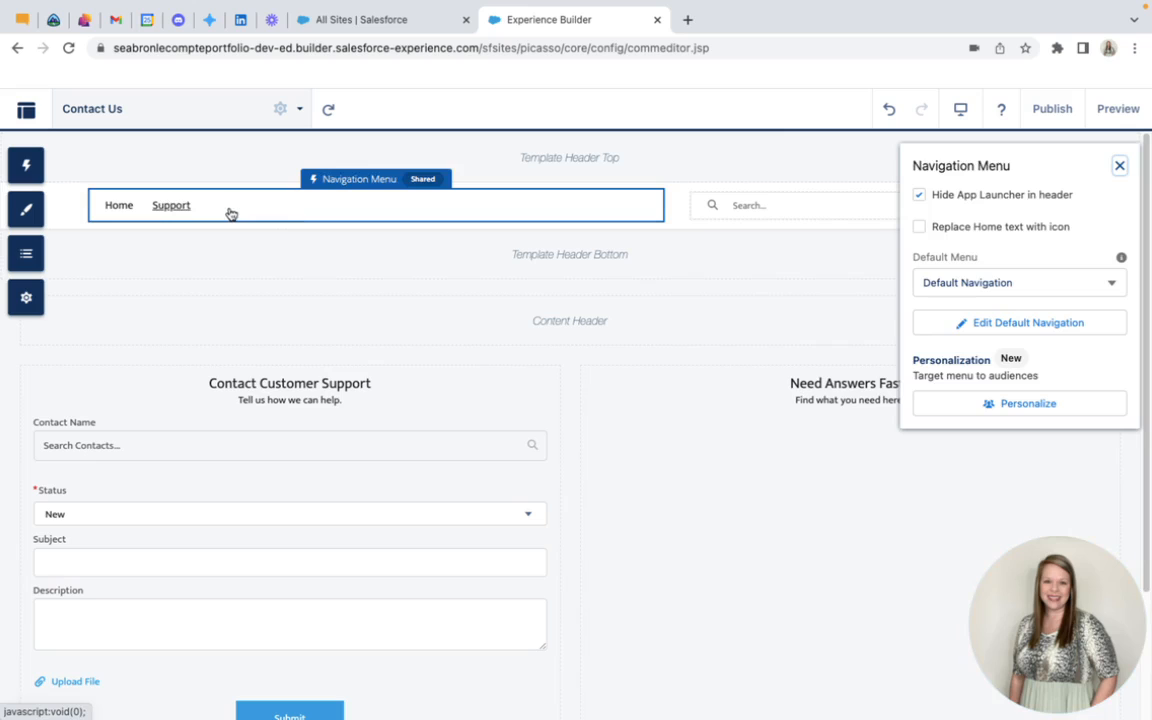
{"action": "left_click_drag", "start_coordinate": [1057, 165], "coordinate": [740, 161]}
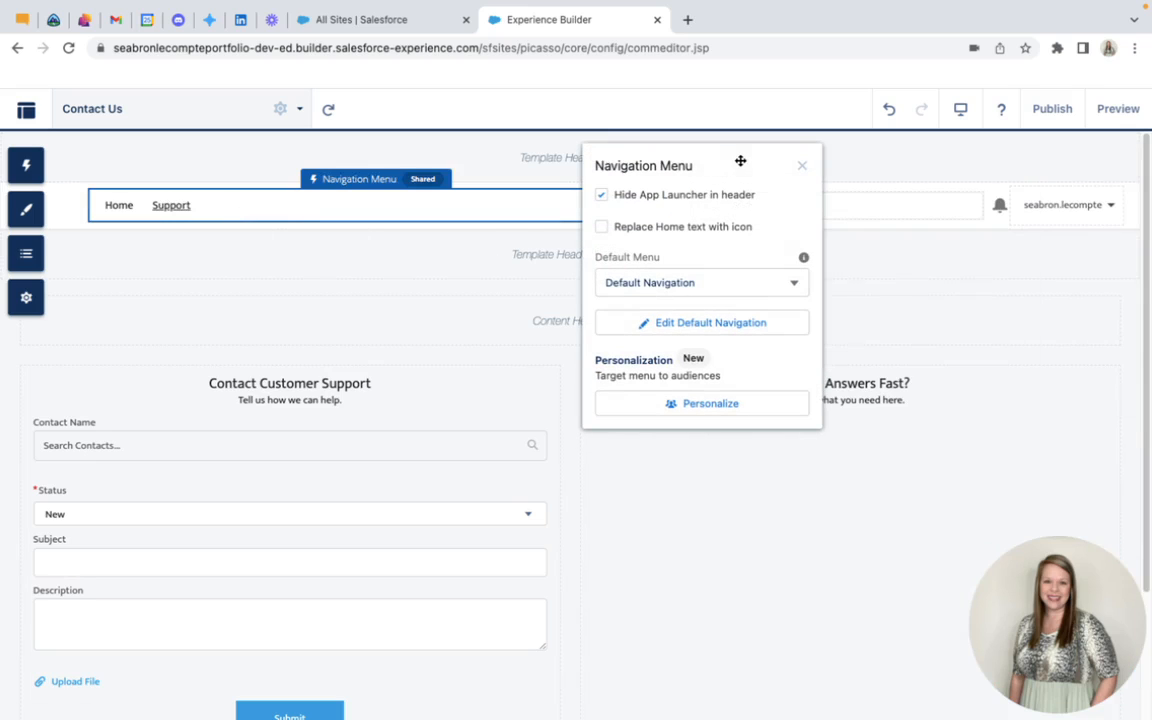
{"action": "left_click", "coordinate": [684, 326]}
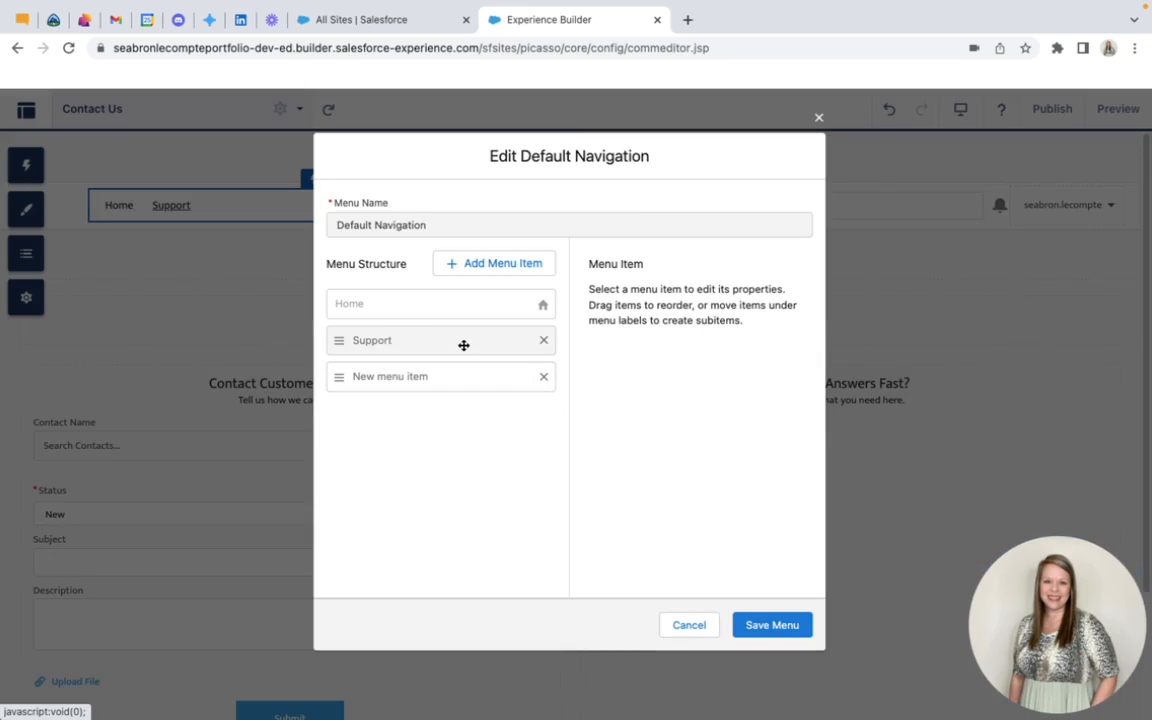
{"action": "left_click", "coordinate": [544, 342]}
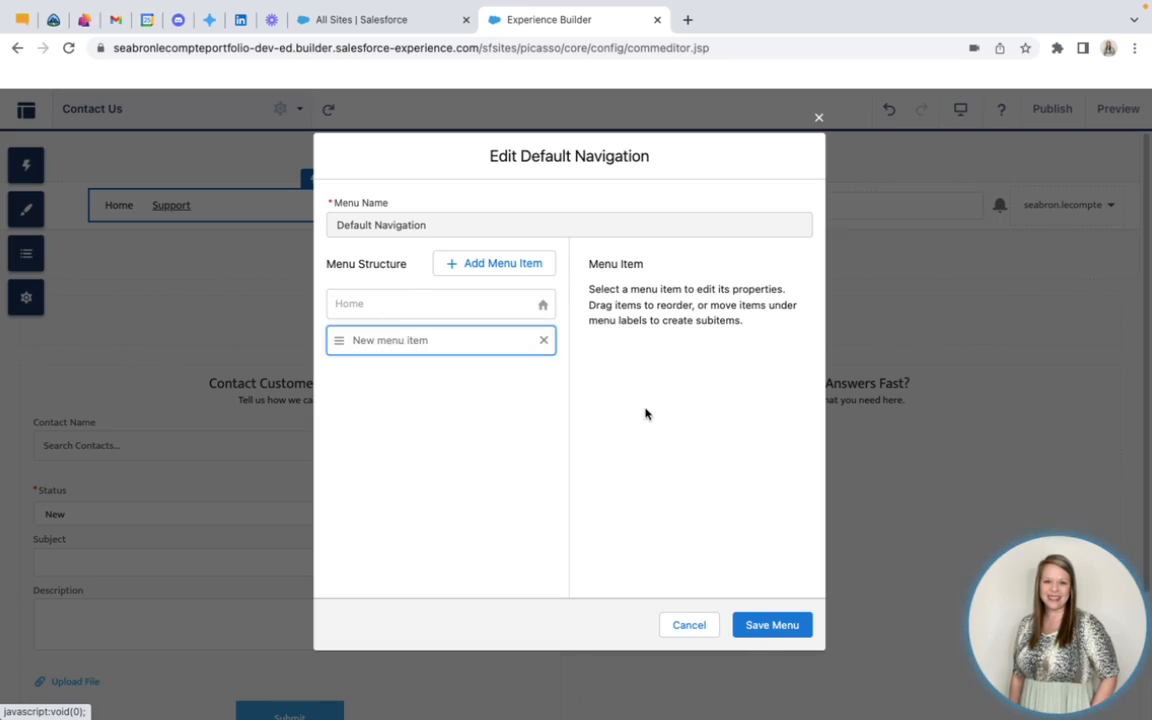
{"action": "left_click", "coordinate": [770, 625]}
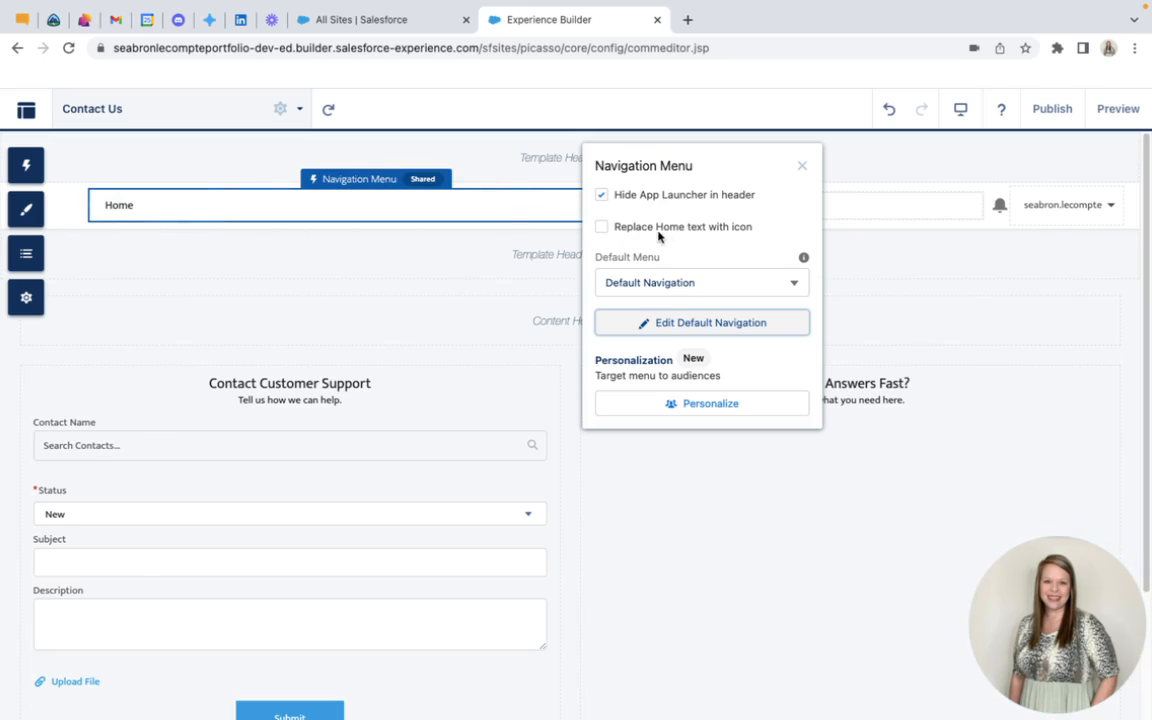
Replace the Home text in the navigation menu with an icon, with the App Launcher hidden in the header
{"action": "left_click", "coordinate": [600, 228]}
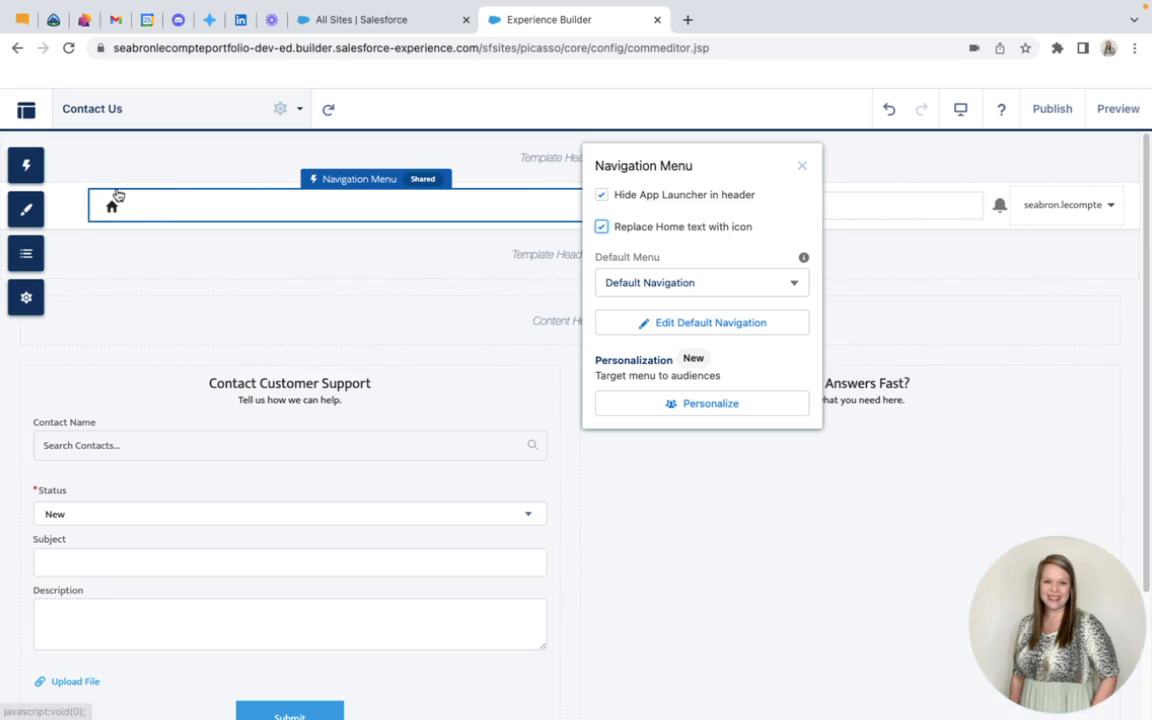
{"action": "left_click", "coordinate": [601, 229]}
{"action": "left_click", "coordinate": [601, 229]}
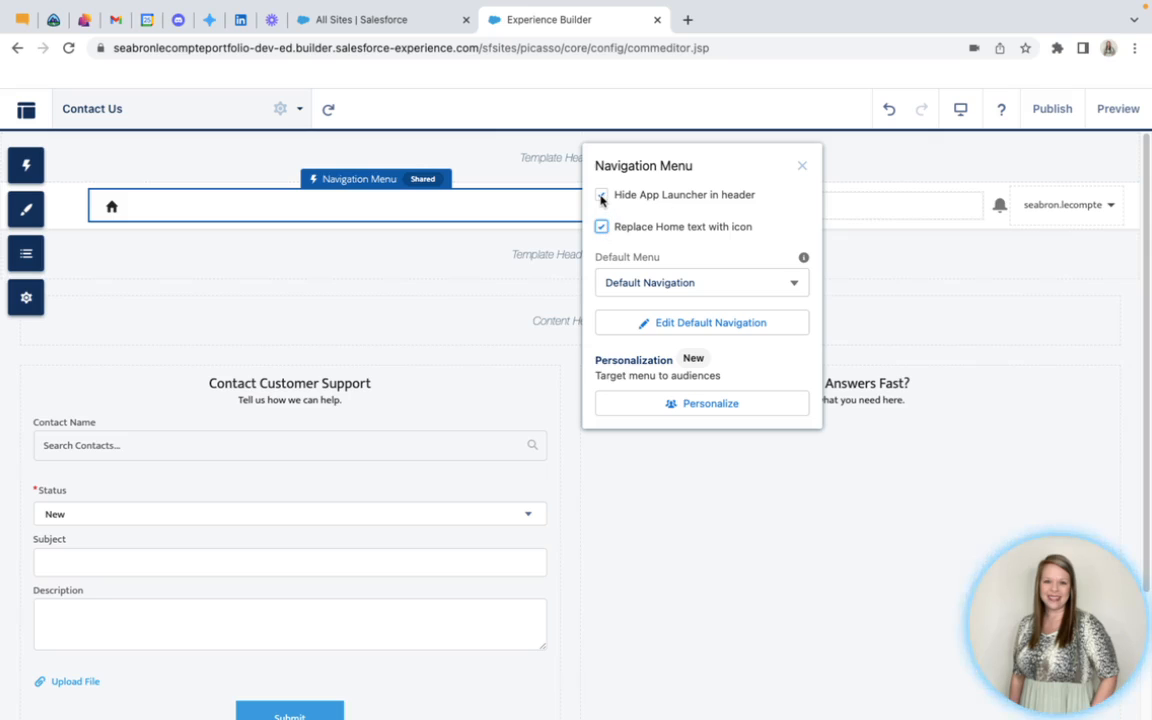
{"action": "left_click", "coordinate": [601, 195]}
{"action": "left_click", "coordinate": [601, 195]}
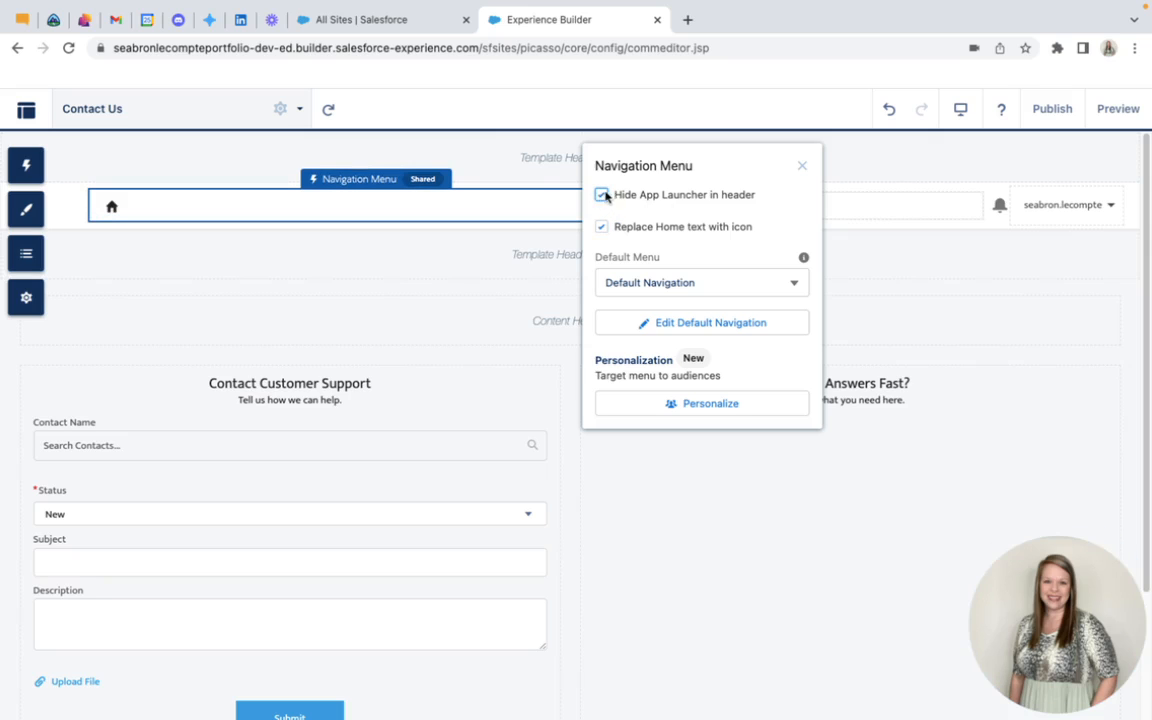
{"action": "left_click", "coordinate": [802, 166]}
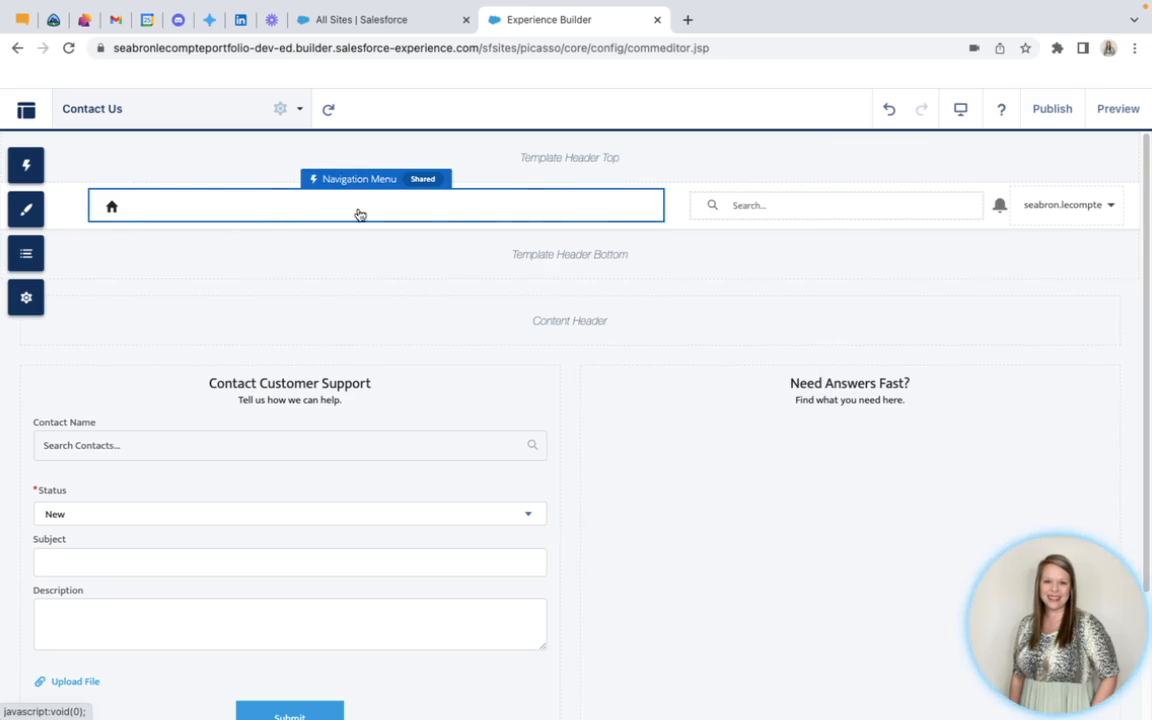
Start a new standard page based on the Flexible Layout
{"action": "left_click", "coordinate": [172, 119]}
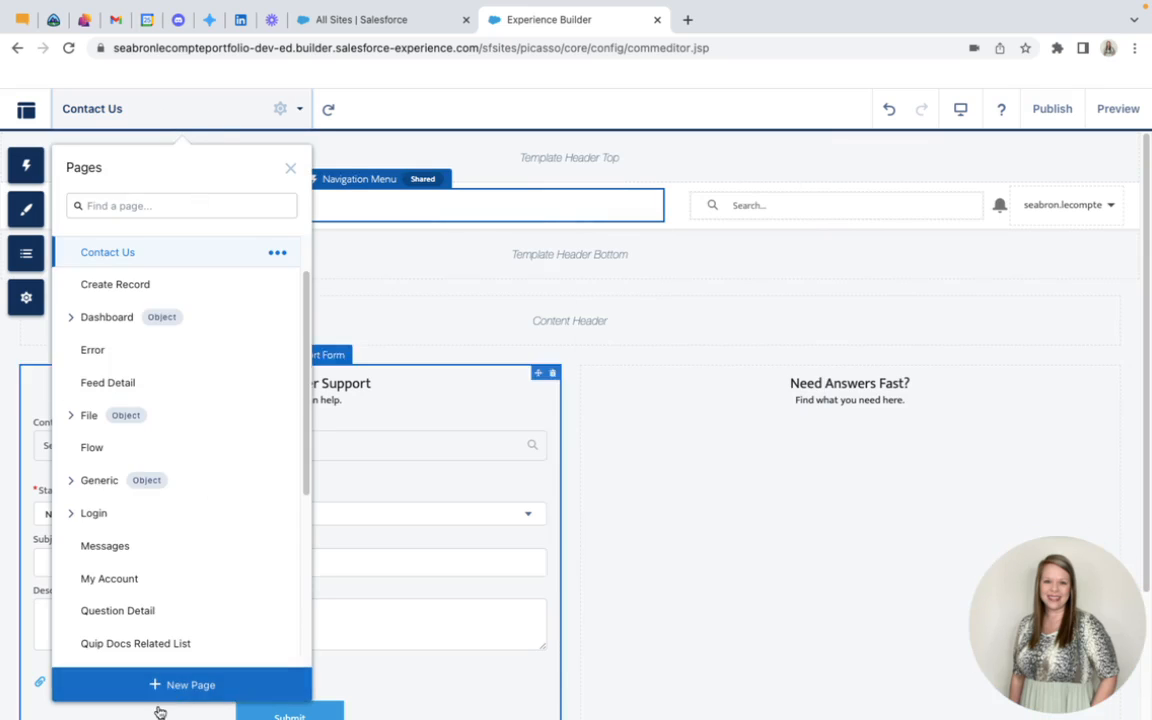
{"action": "left_click", "coordinate": [186, 121]}
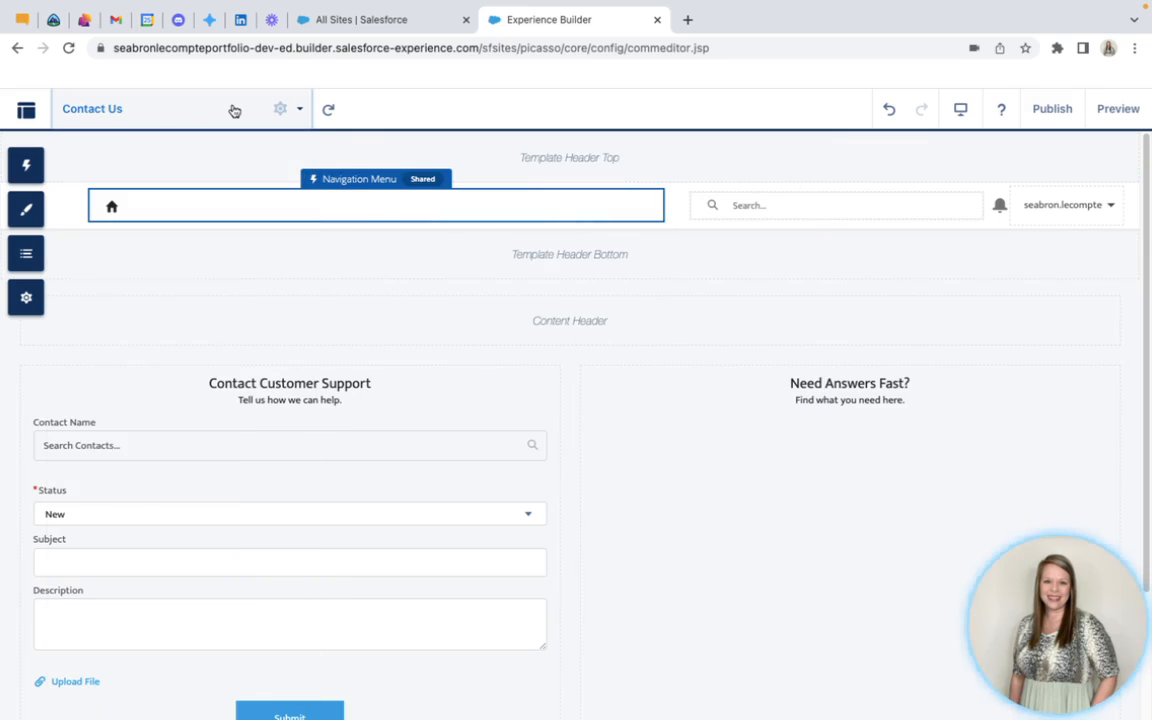
{"action": "left_click", "coordinate": [302, 113]}
{"action": "left_click", "coordinate": [180, 118]}
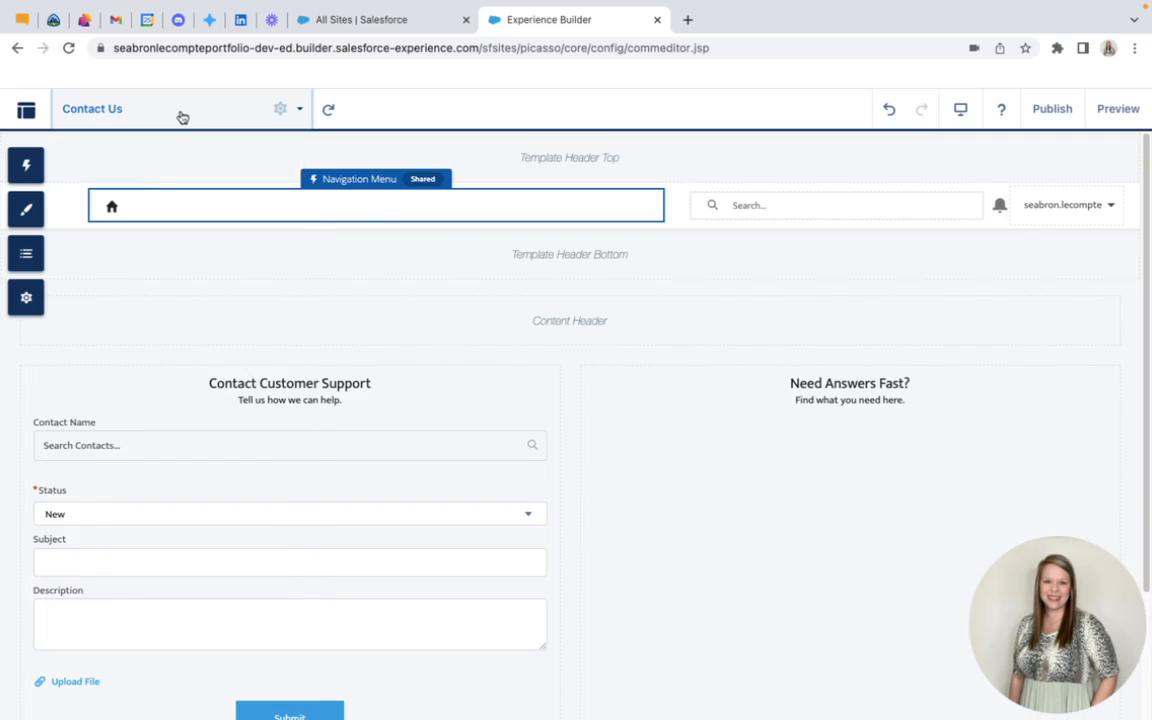
{"action": "left_click", "coordinate": [184, 118]}
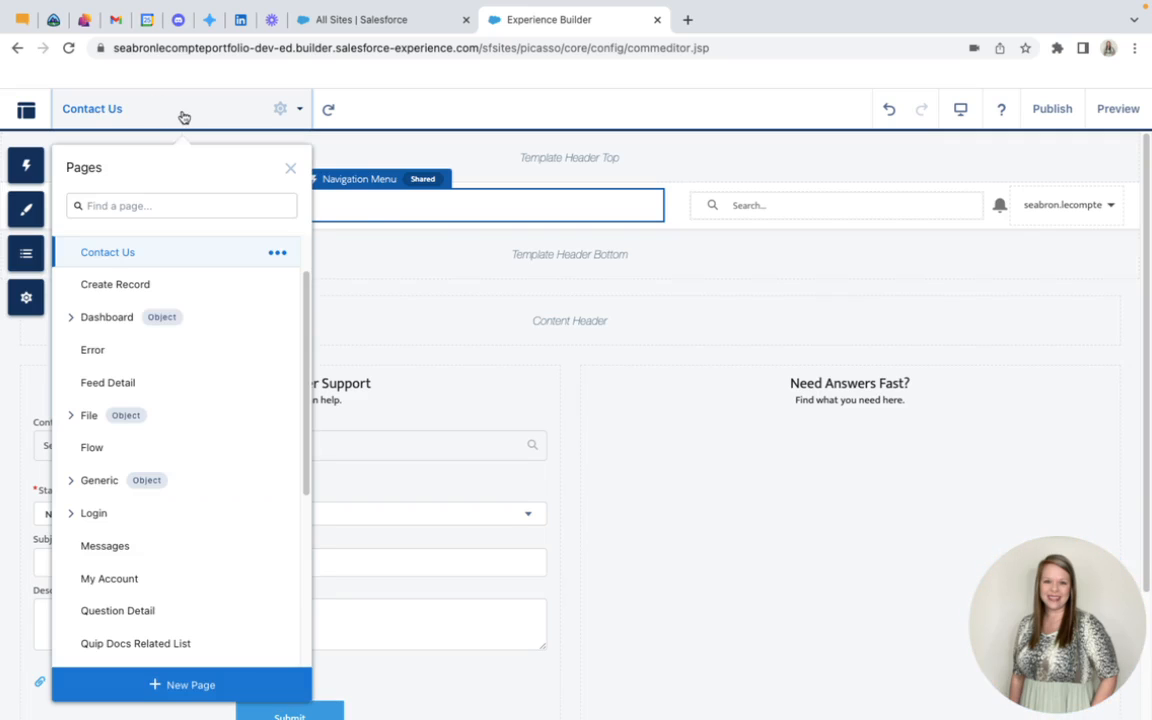
{"action": "left_click", "coordinate": [200, 688]}
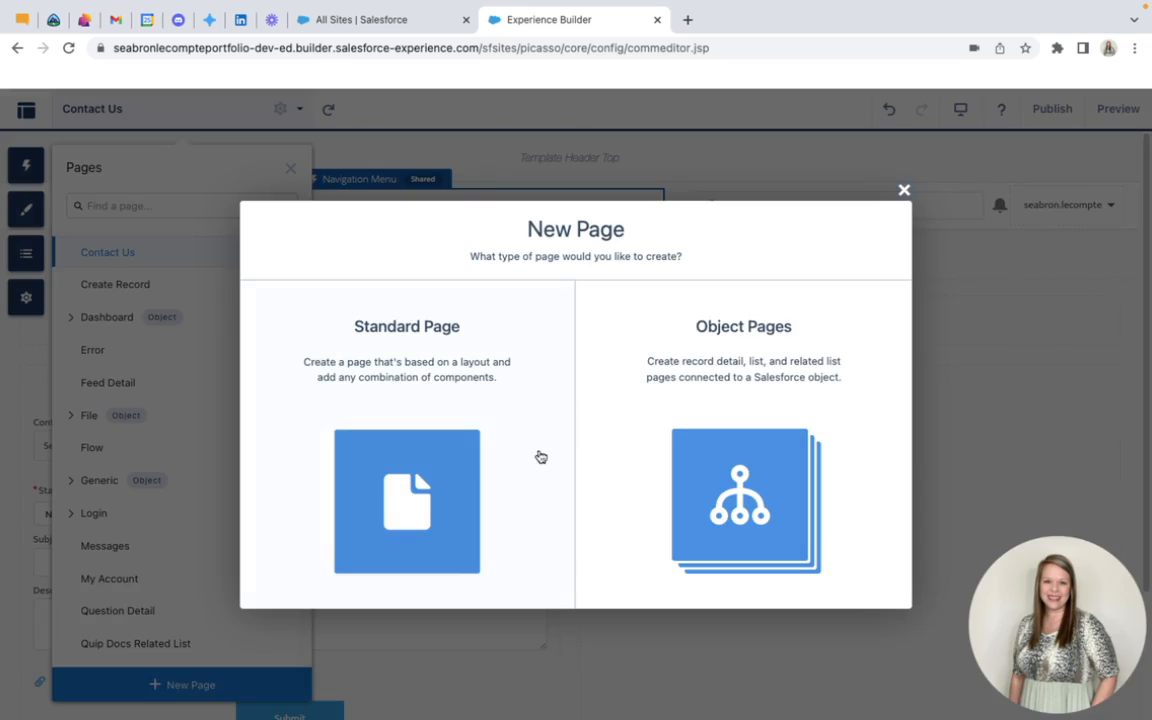
{"action": "left_click", "coordinate": [412, 409]}
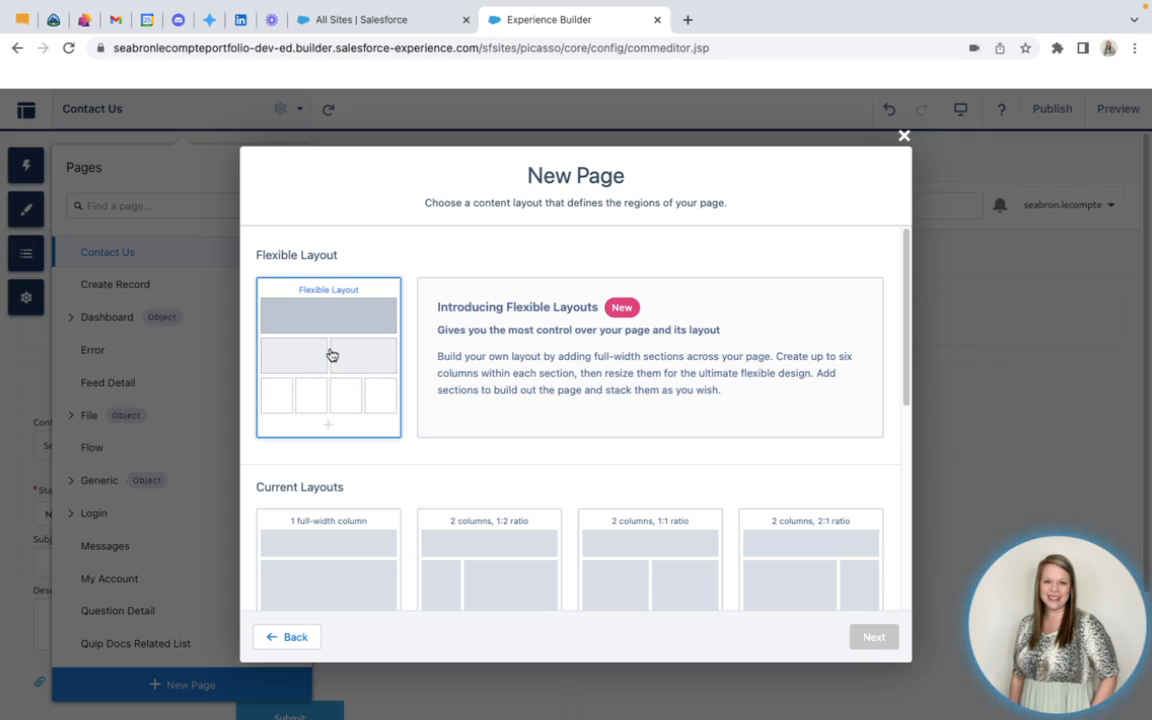
{"action": "left_click", "coordinate": [332, 355]}
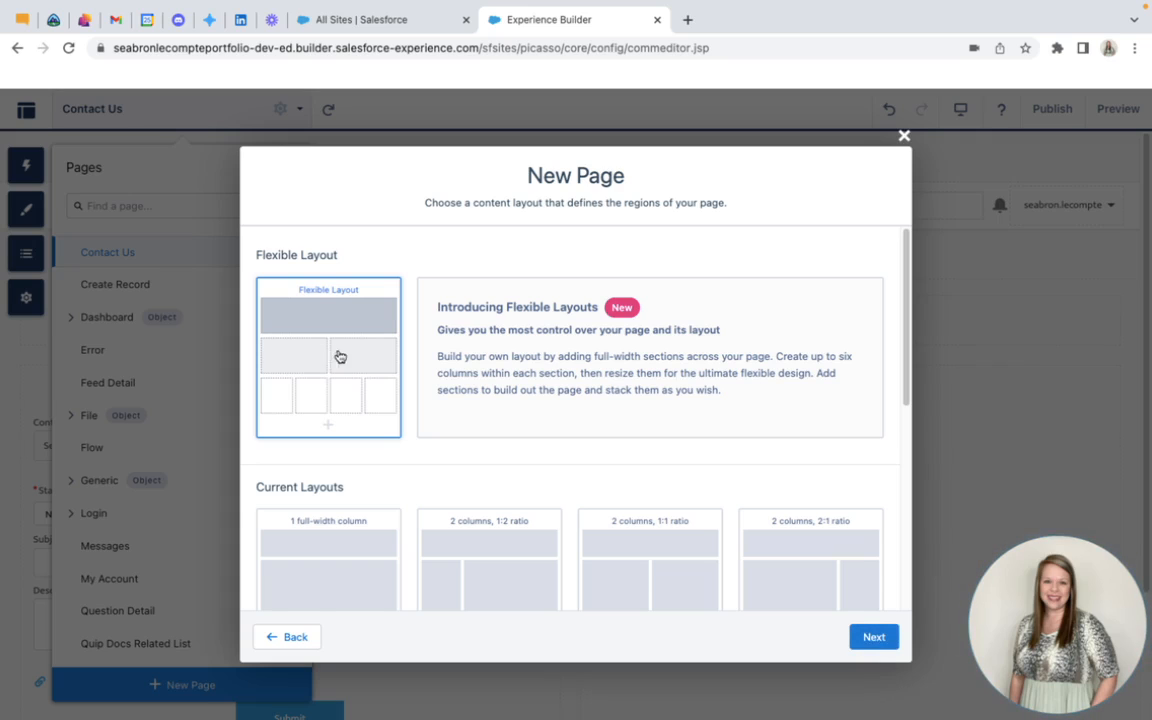
{"action": "left_click", "coordinate": [873, 640]}
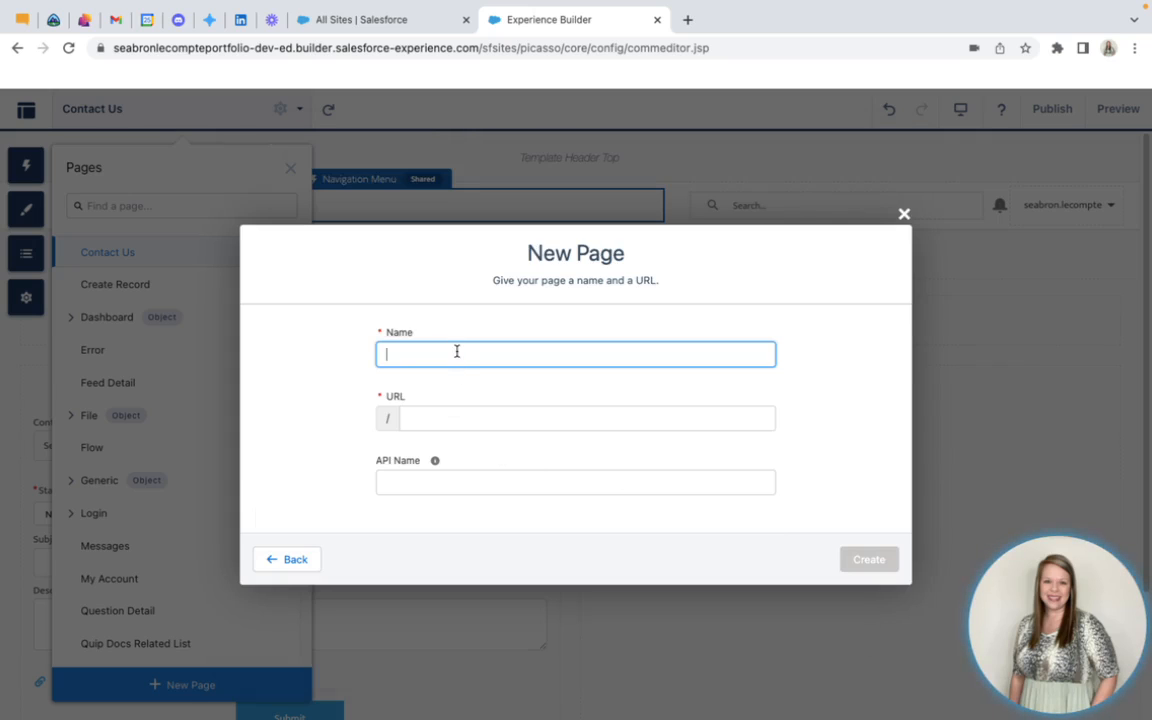
Name the new page About Me and create it without entering an API name
{"action": "type", "text": "About Me"}
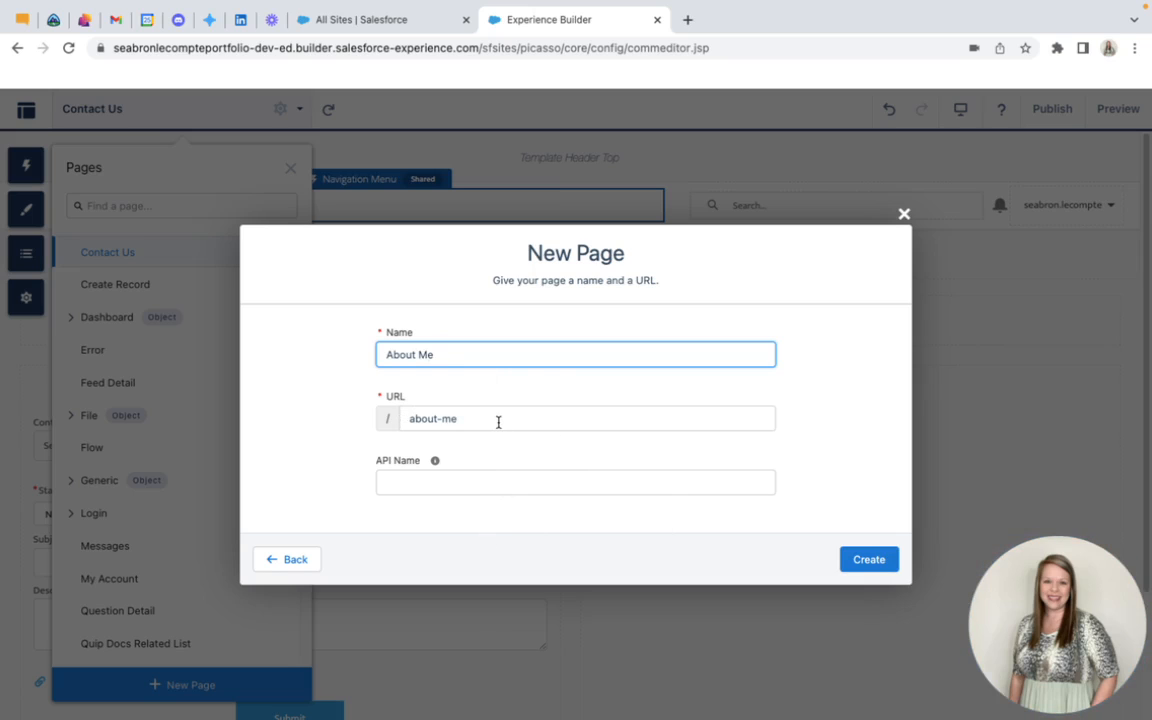
{"action": "left_click", "coordinate": [445, 483]}
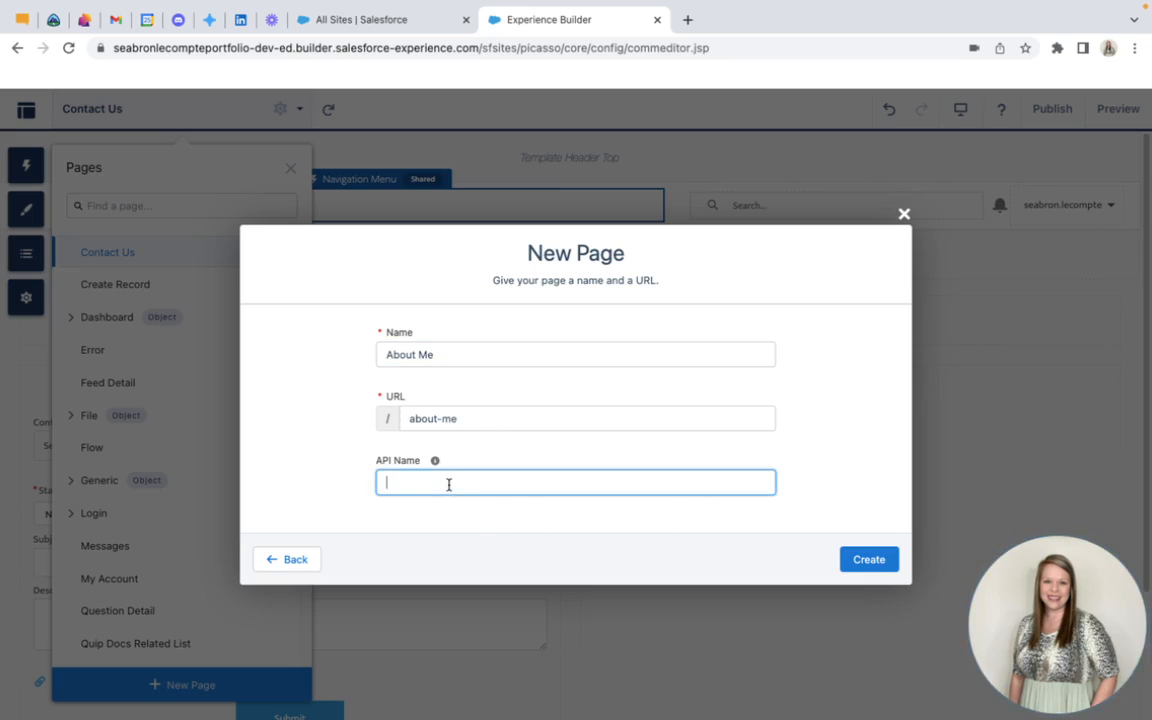
{"action": "left_click", "coordinate": [864, 563]}
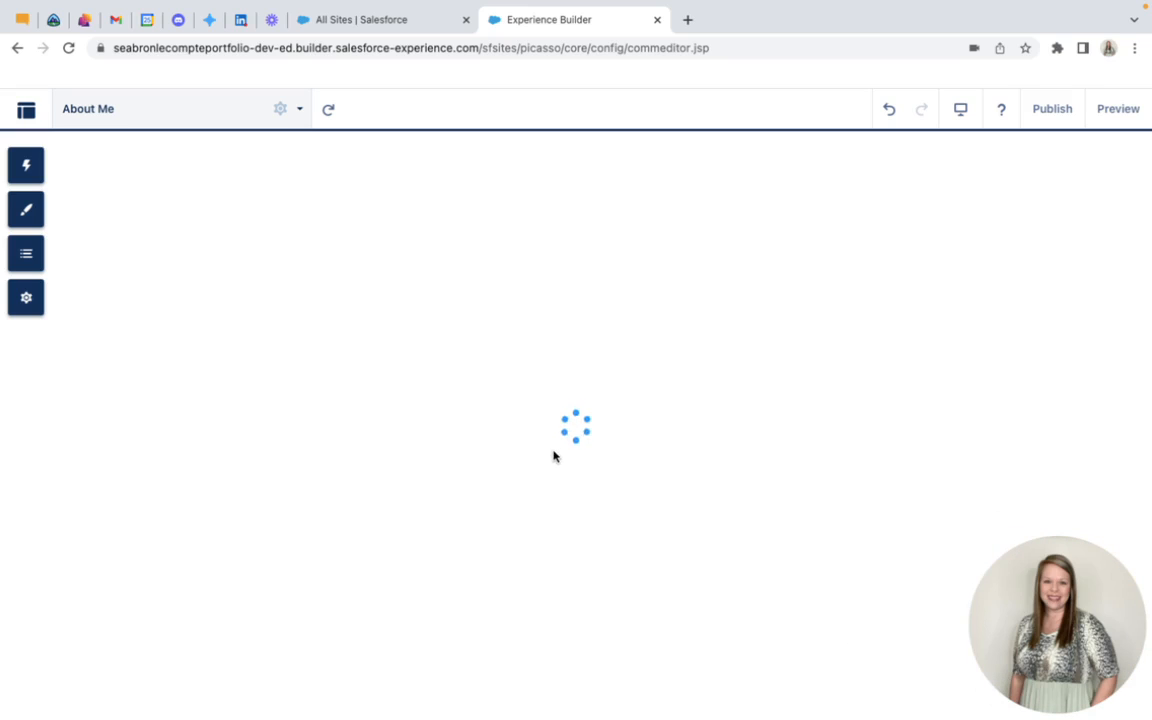
Start another new standard page based on the Flexible Layout
{"action": "left_click", "coordinate": [232, 114]}
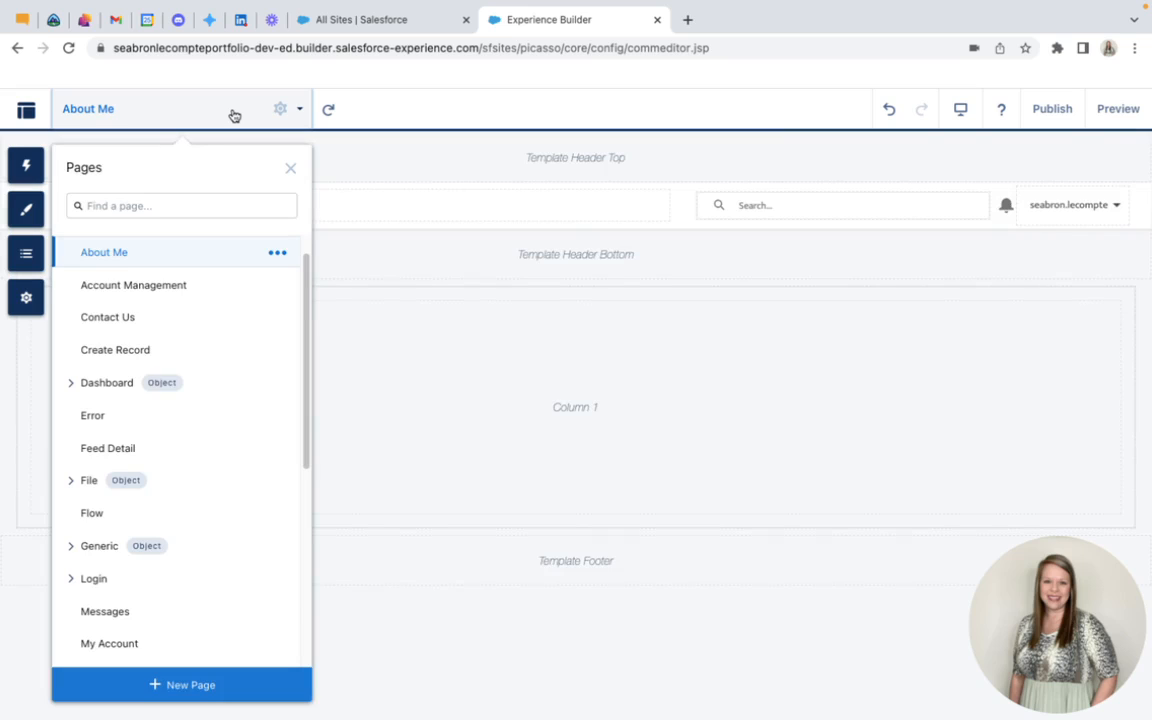
{"action": "left_click", "coordinate": [191, 689]}
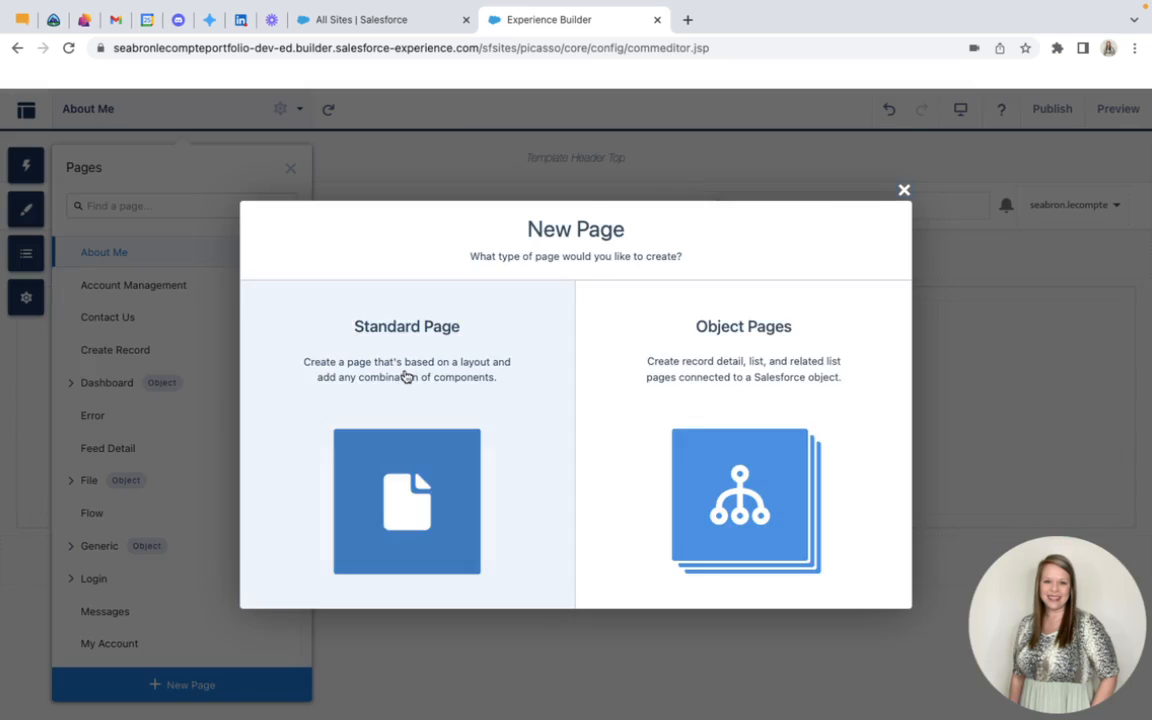
{"action": "left_click", "coordinate": [406, 376]}
{"action": "left_click", "coordinate": [334, 352]}
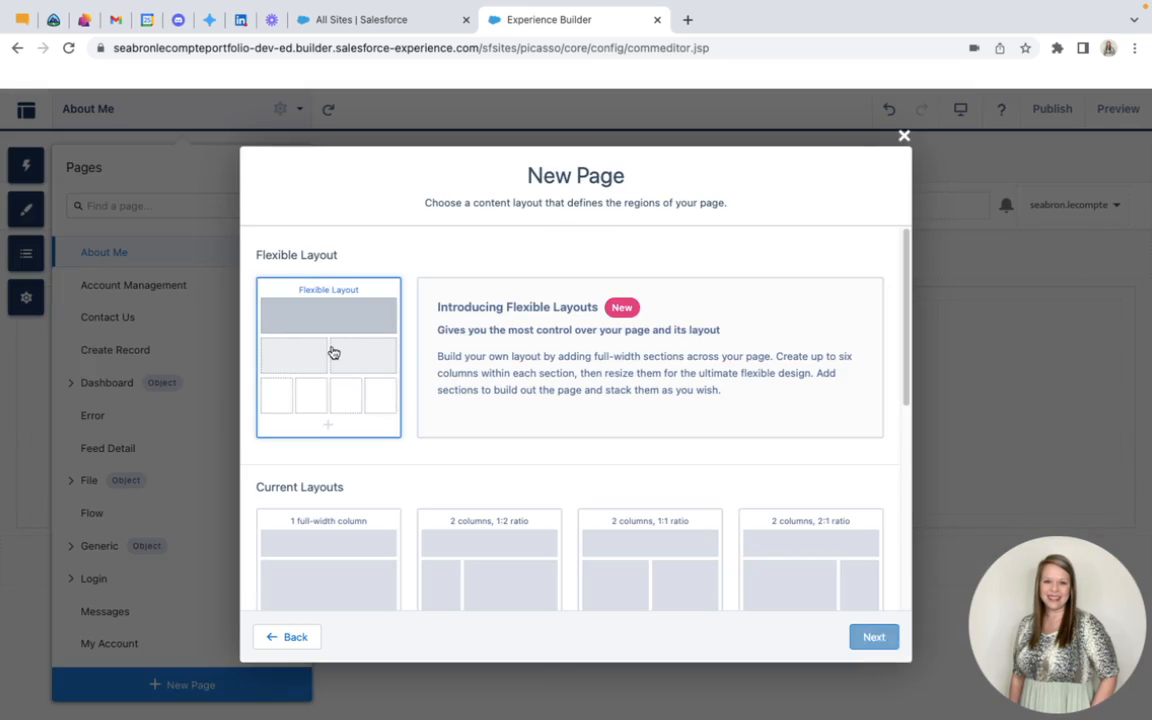
{"action": "left_click", "coordinate": [877, 640]}
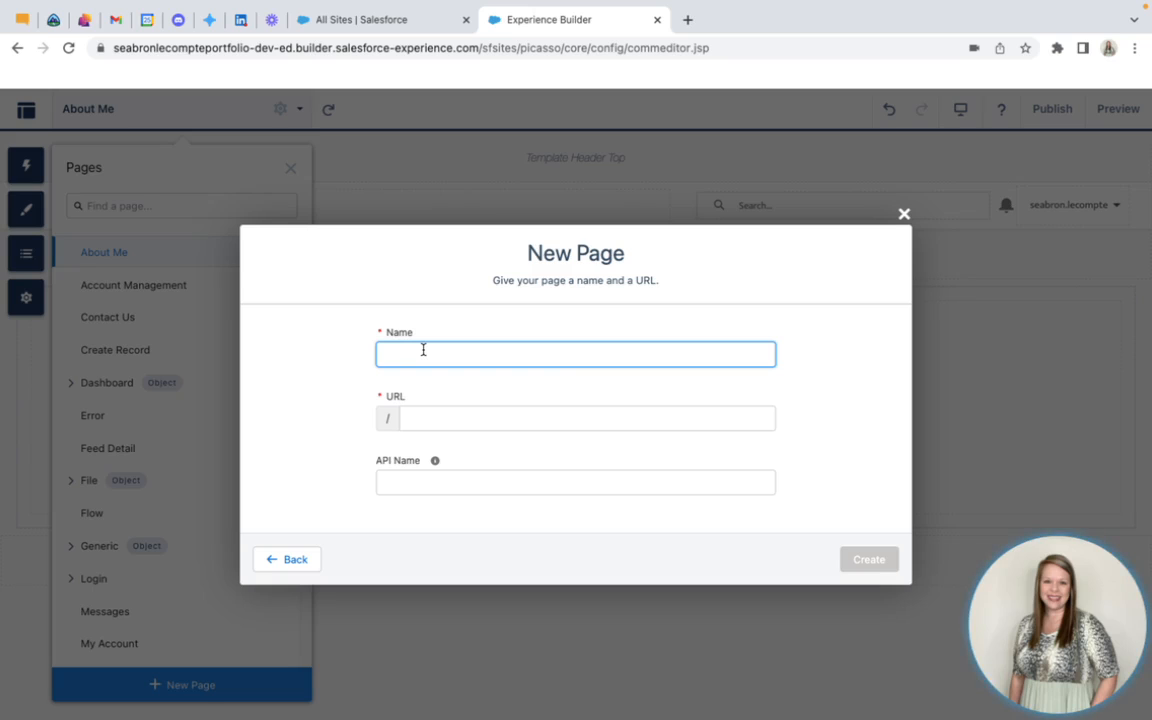
Name the new page Education and Certifications and create it without entering an API name
{"action": "type", "text": "e"}
{"action": "key", "text": "BackSpace"}
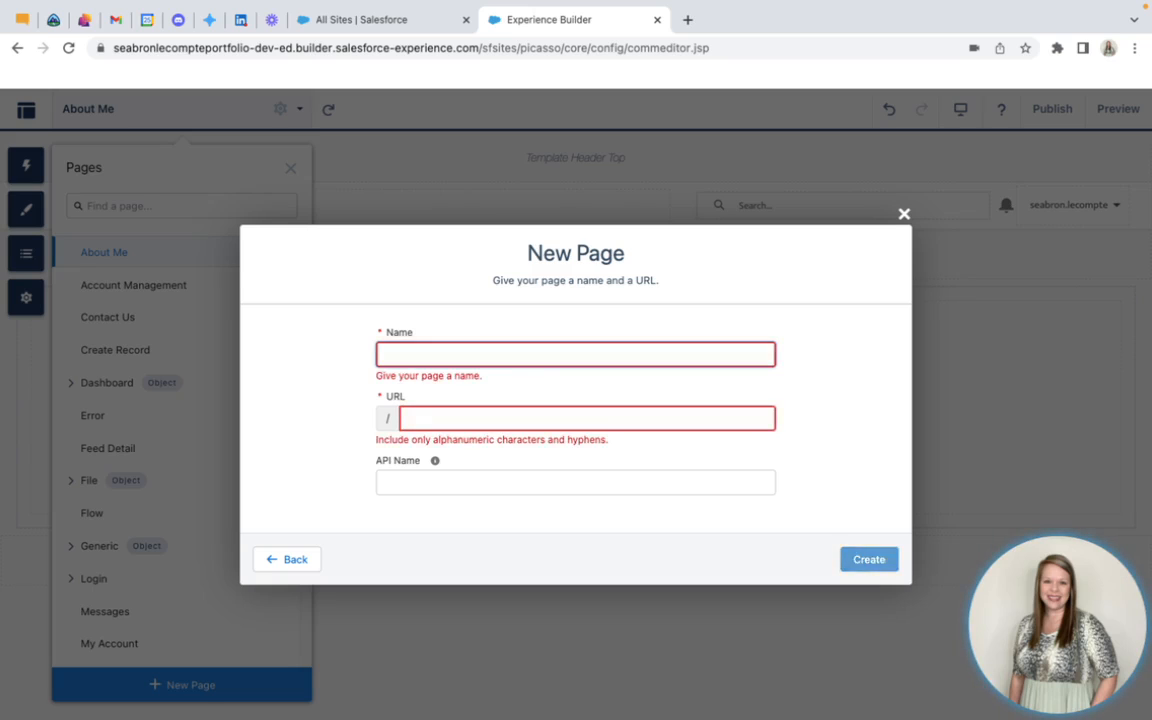
{"action": "type", "text": "Eu"}
{"action": "type", "text": "duc"}
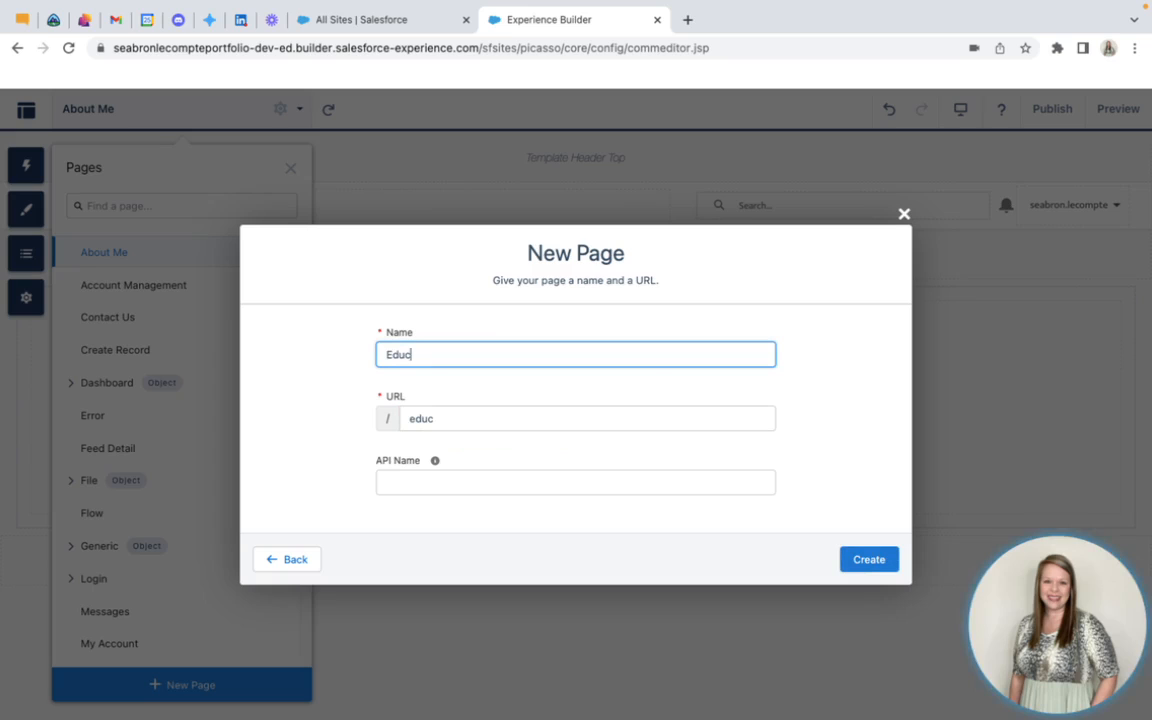
{"action": "type", "text": "ation &"}
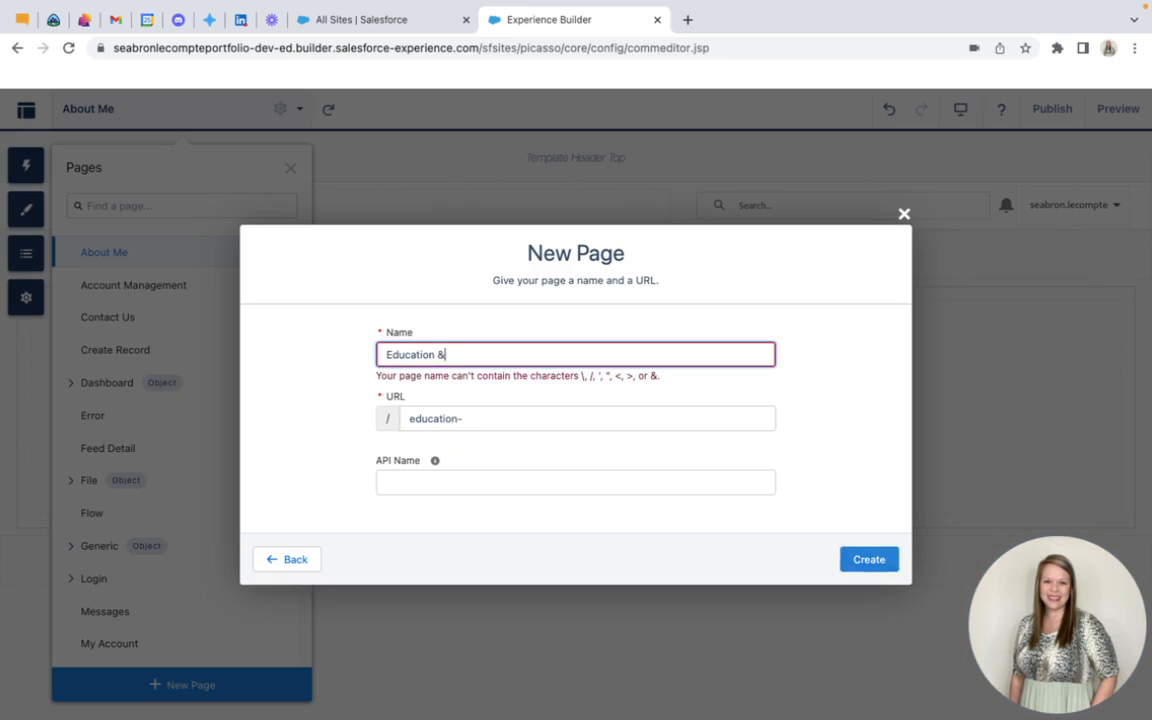
{"action": "type", "text": " Certif"}
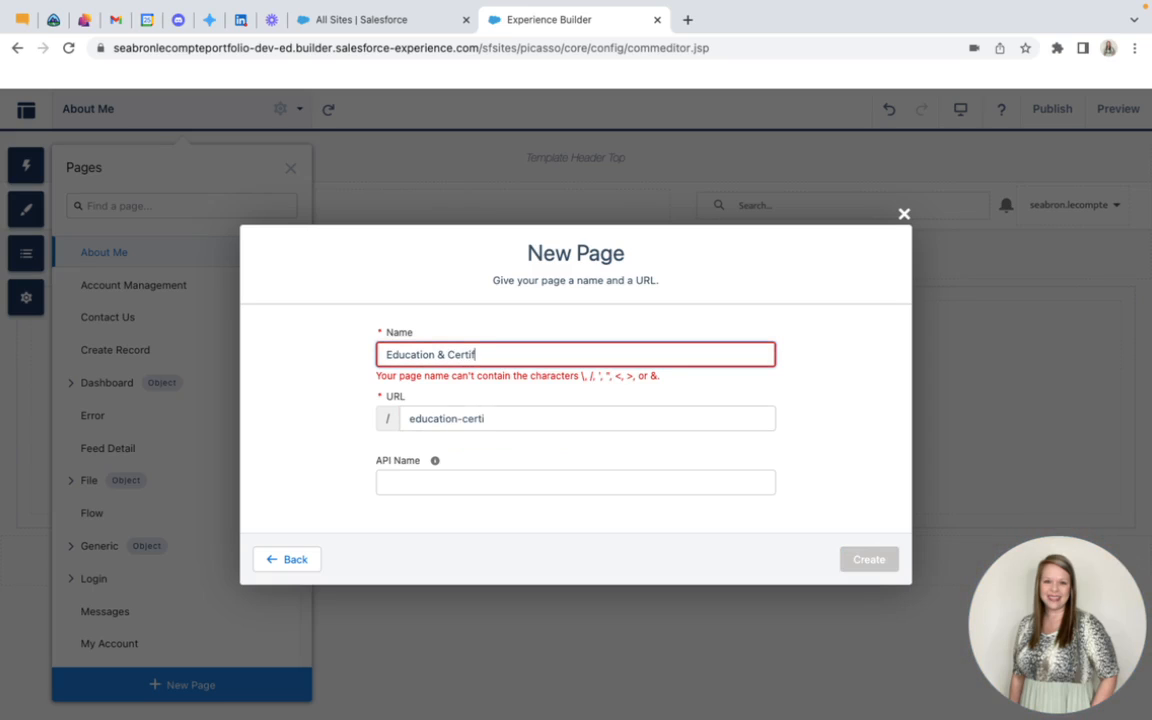
{"action": "type", "text": "ications"}
{"action": "key", "text": "BackSpace"}
{"action": "type", "text": "and"}
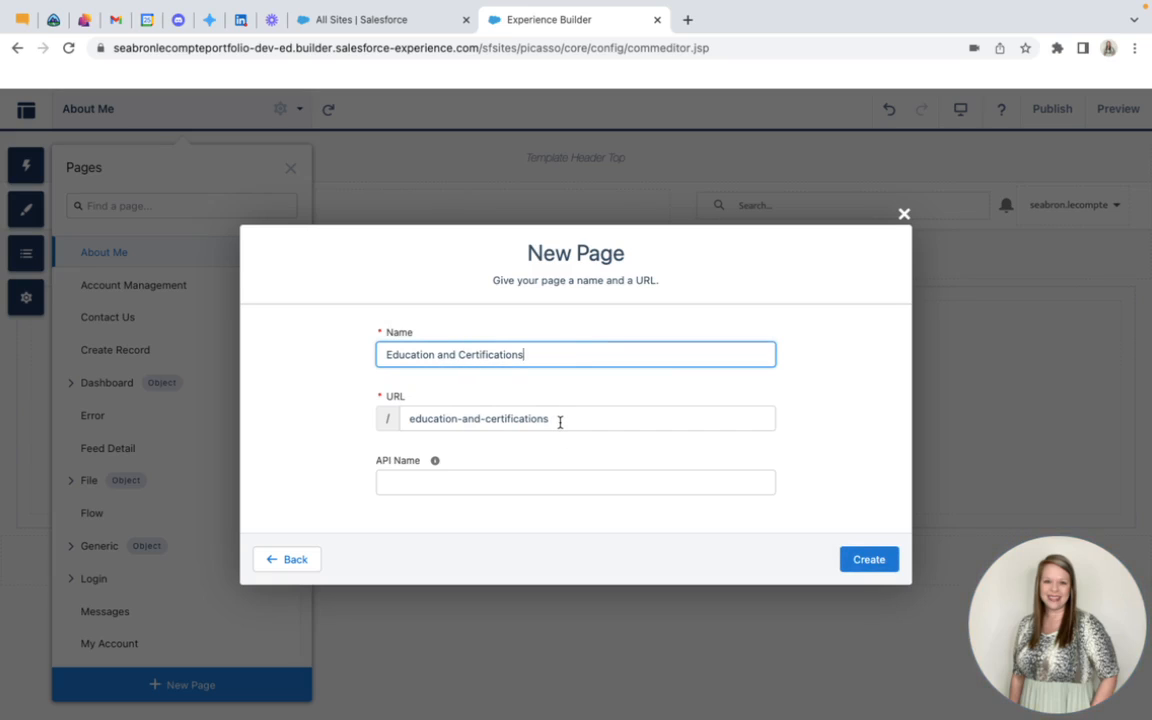
{"action": "left_click", "coordinate": [884, 565]}
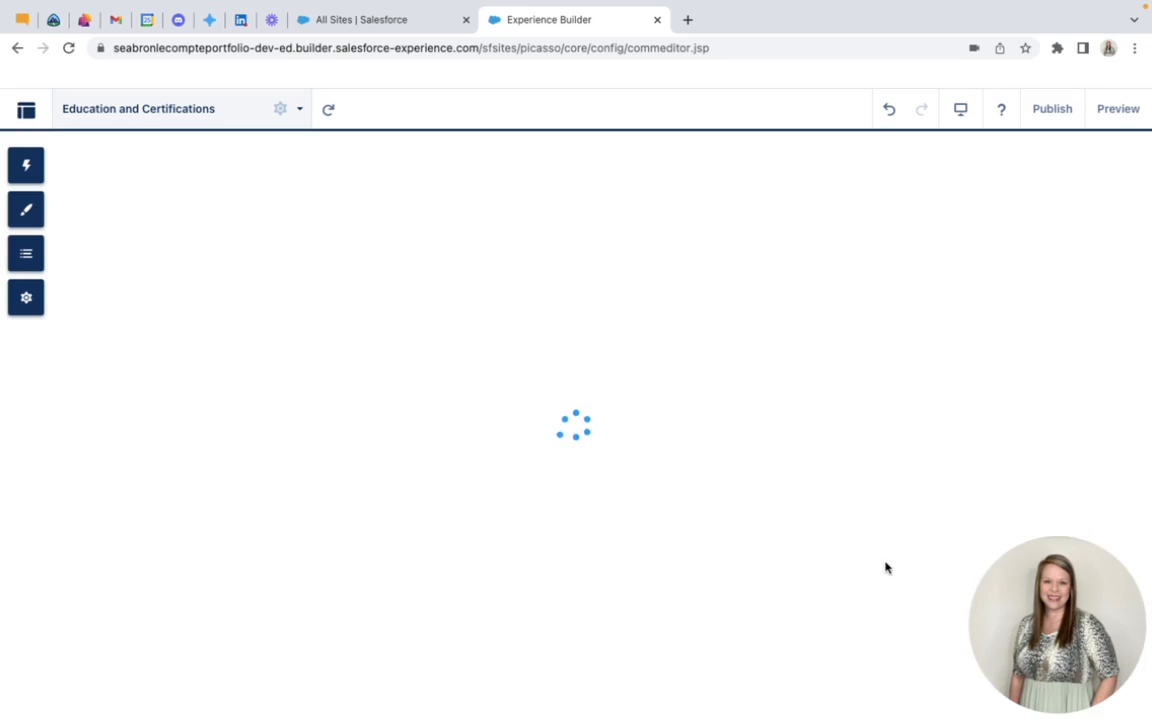
Start a further new standard page using the Flexible Layout
{"action": "left_click", "coordinate": [235, 114]}
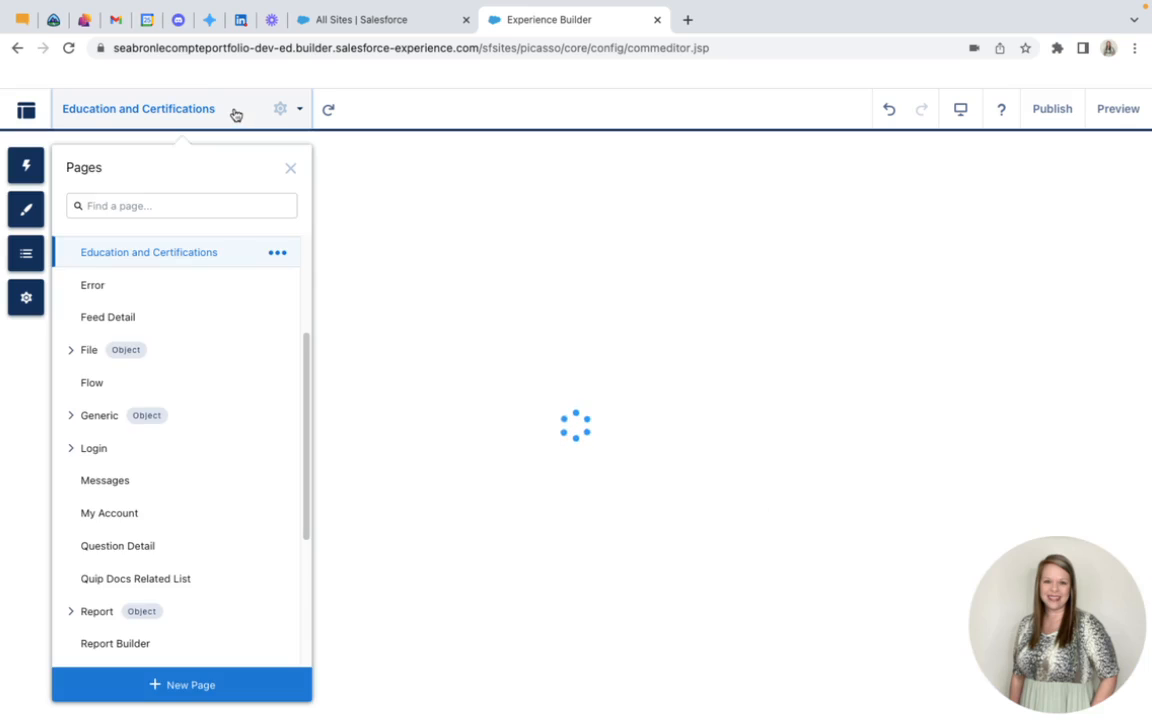
{"action": "left_click", "coordinate": [190, 685]}
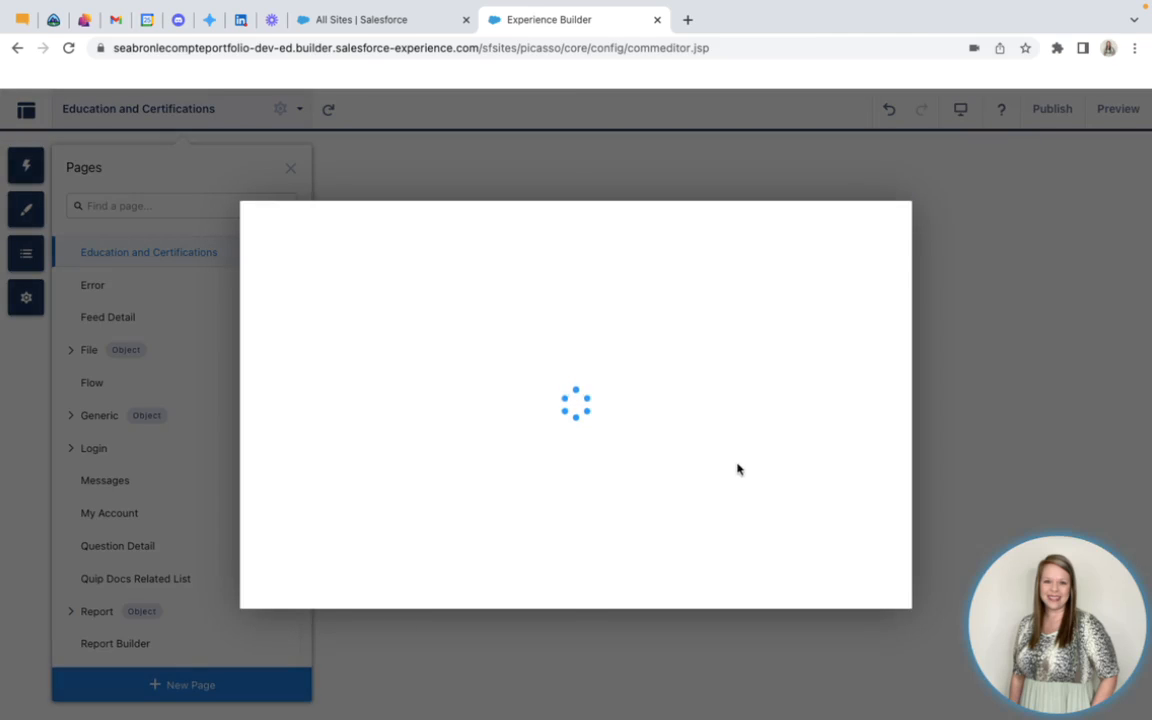
{"action": "left_click", "coordinate": [450, 421]}
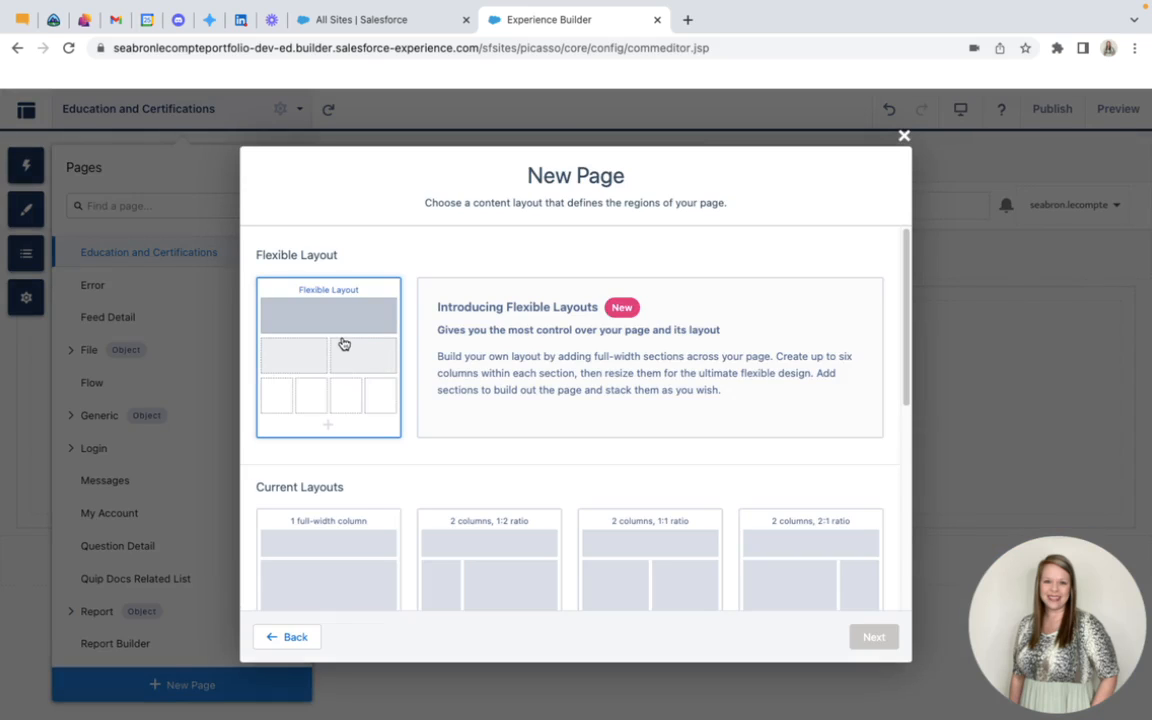
{"action": "left_click", "coordinate": [343, 344]}
{"action": "left_click", "coordinate": [878, 638]}
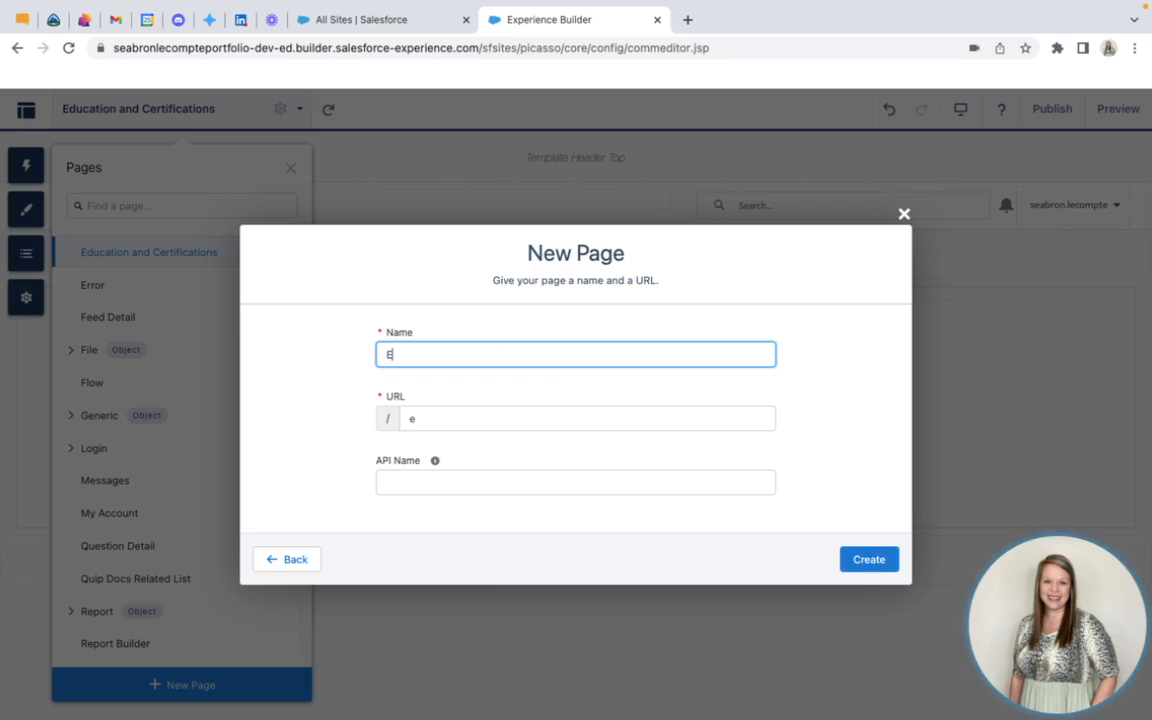
Name the new page Experiences and Projects and create it without entering an API name
{"action": "type", "text": "eriences a"}
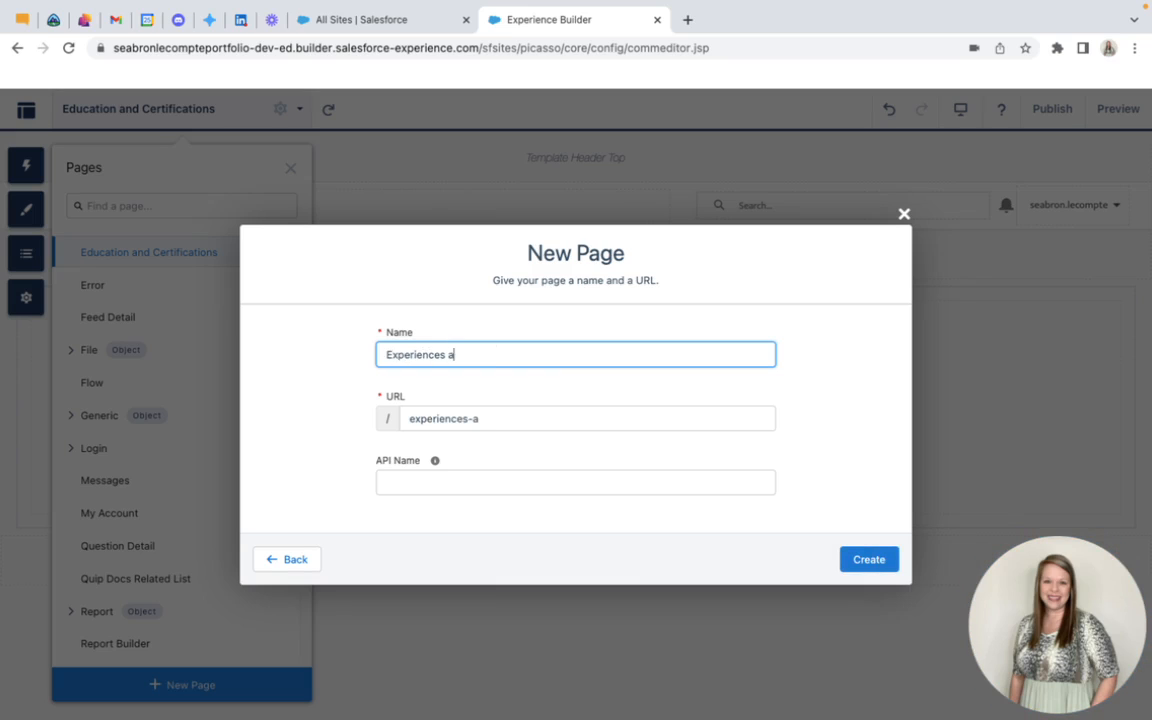
{"action": "type", "text": "nd Projects"}
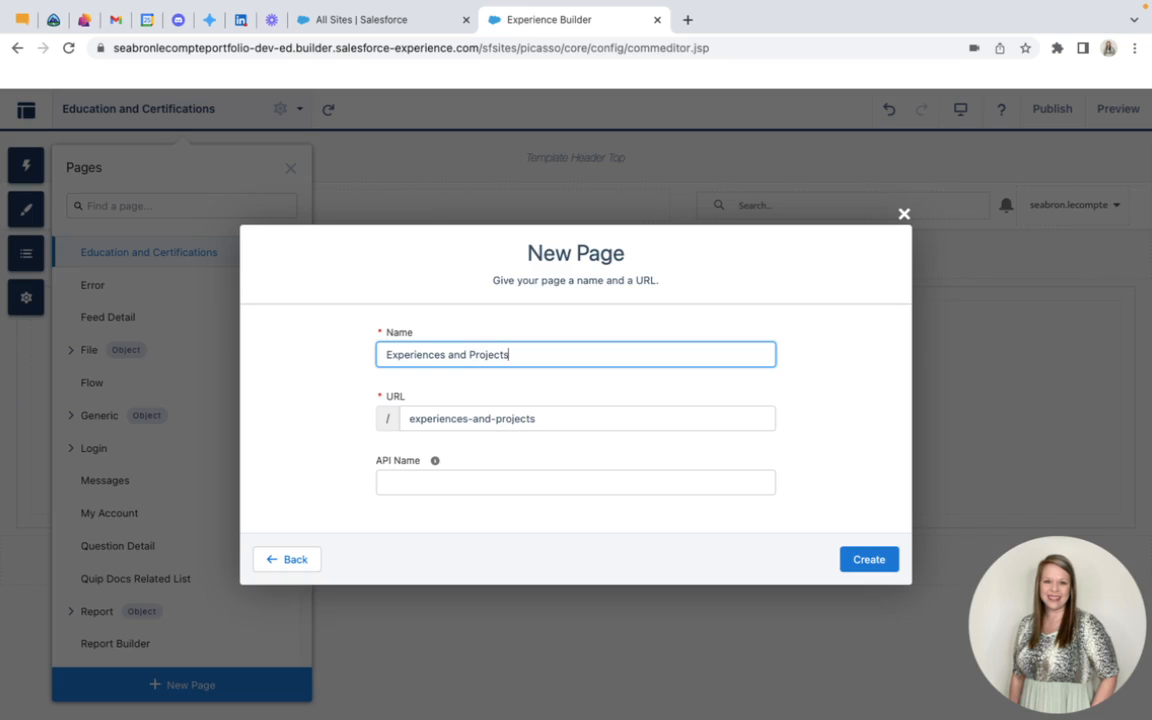
{"action": "left_click", "coordinate": [867, 562]}
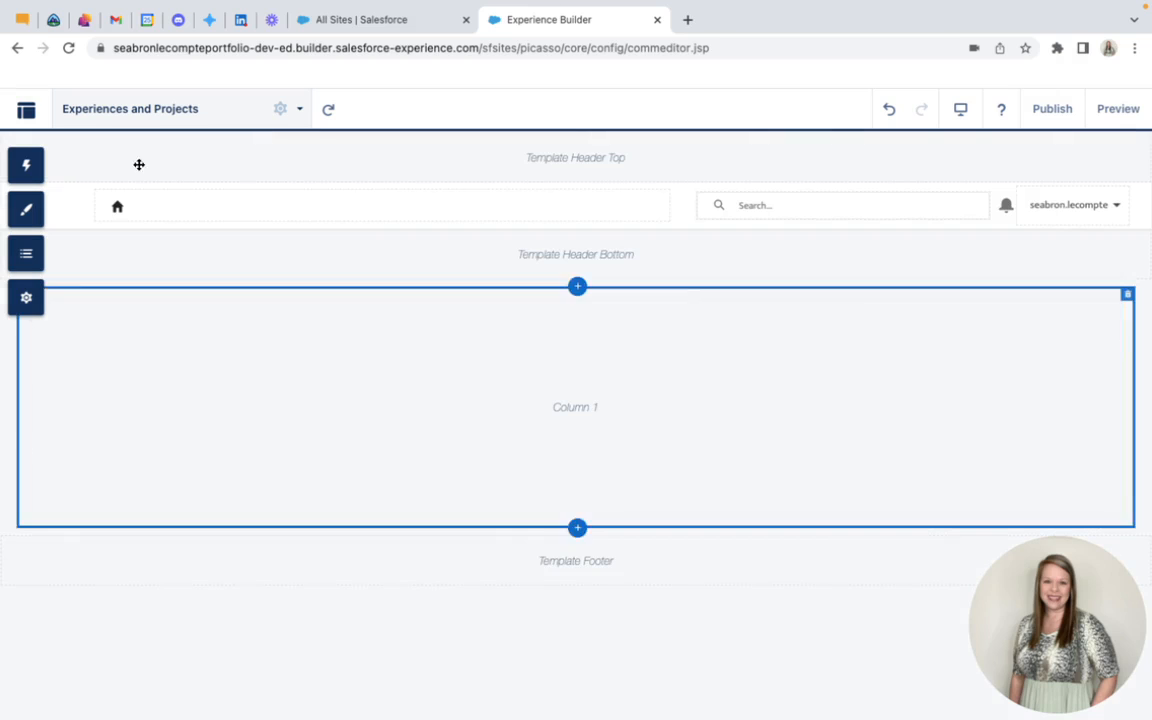
Create a standard page named Guest Book based on the Flexible Layout, without entering an API name
{"action": "left_click", "coordinate": [153, 110]}
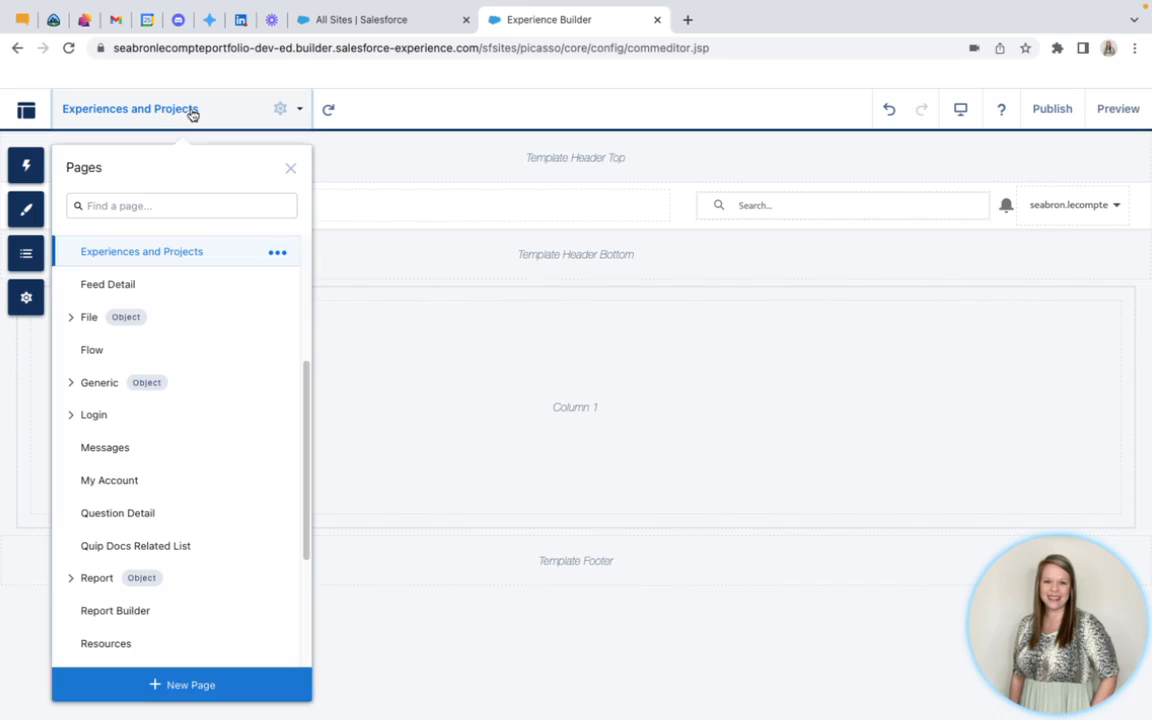
{"action": "left_click", "coordinate": [186, 688]}
{"action": "left_click", "coordinate": [411, 404]}
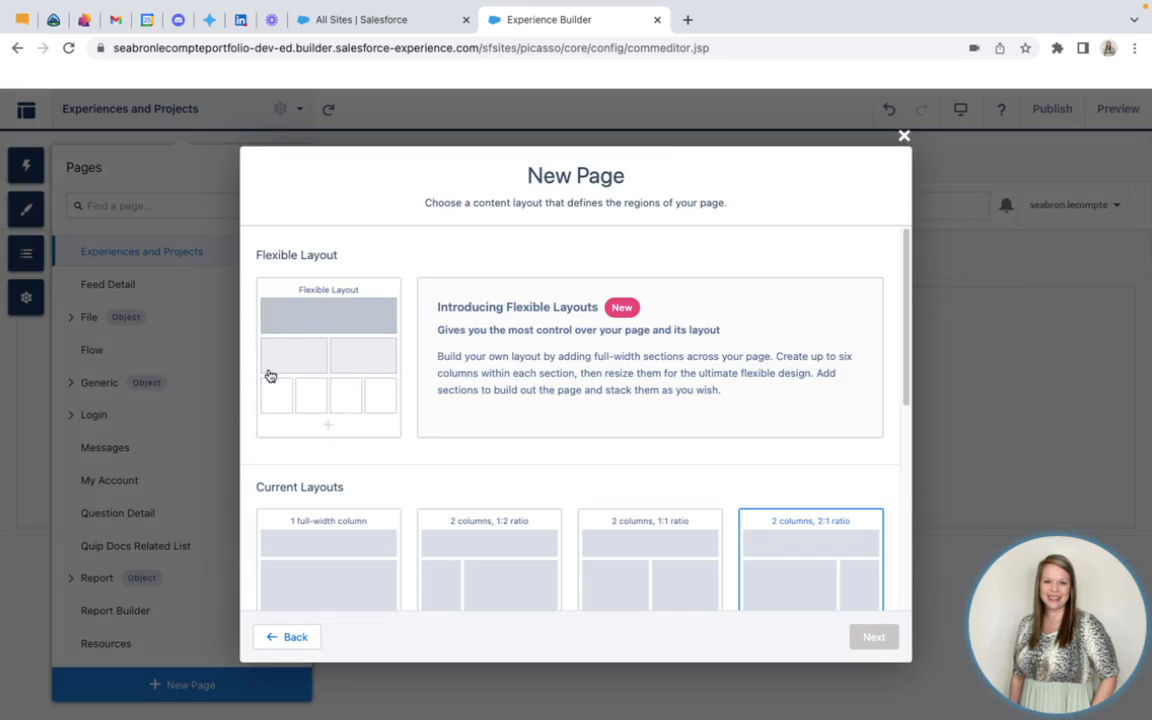
{"action": "left_click", "coordinate": [885, 638]}
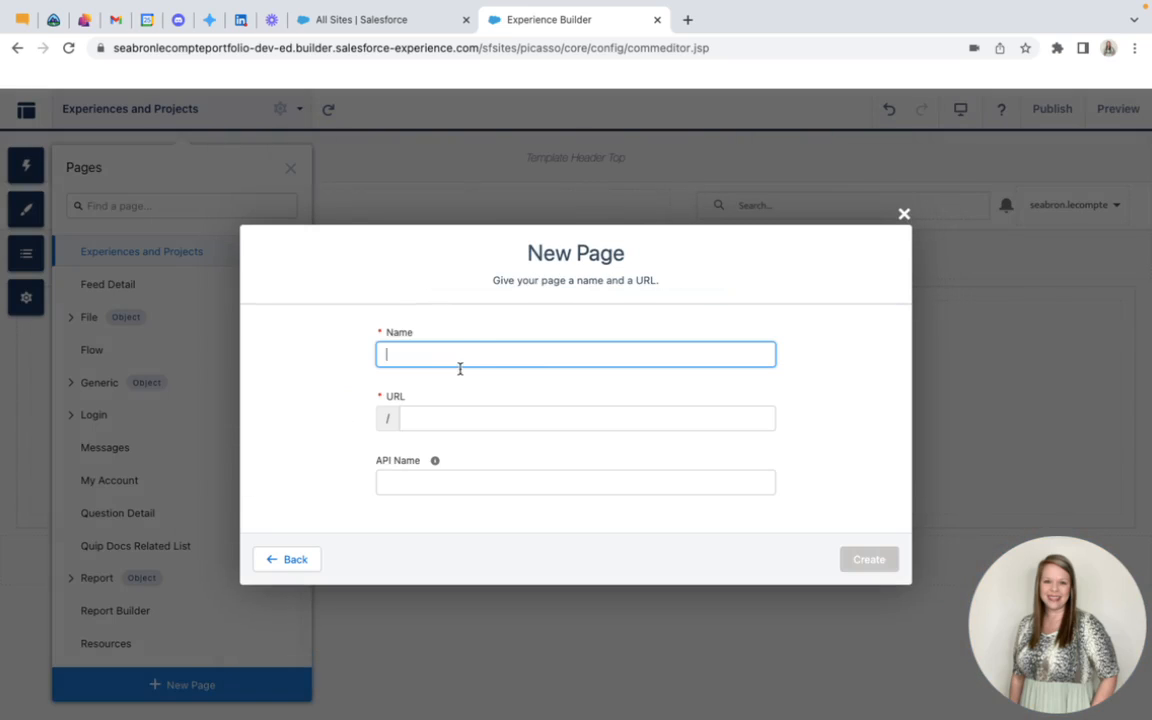
{"action": "type", "text": "Guest Bo"}
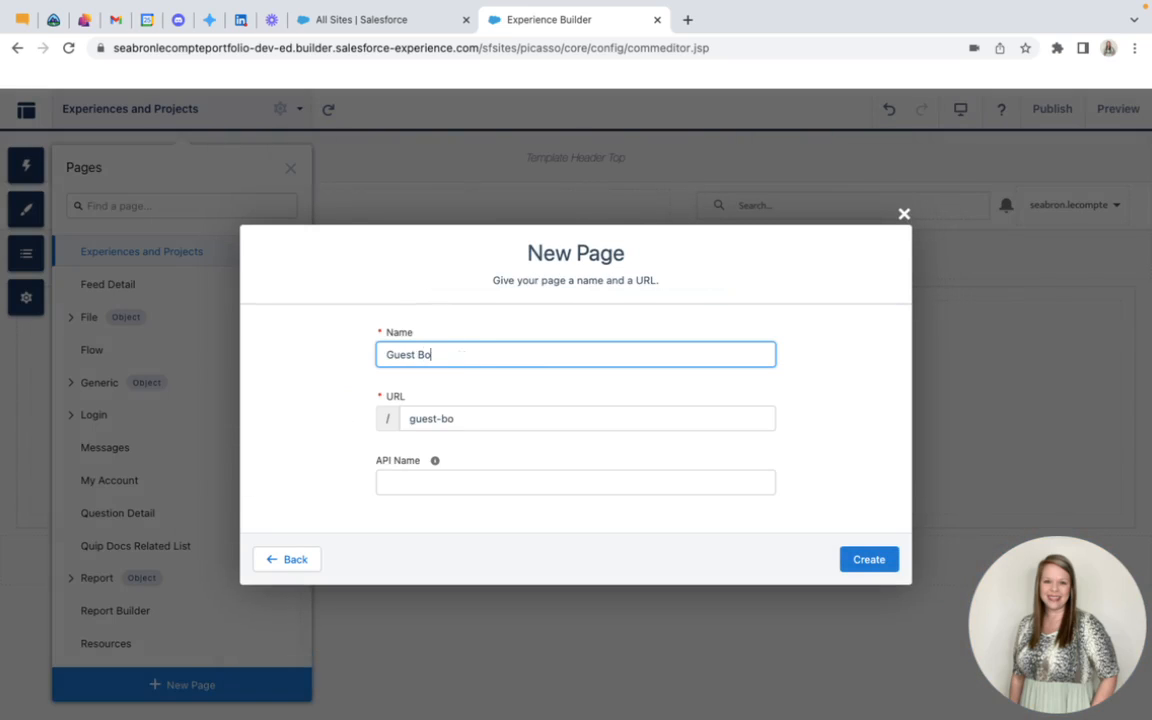
{"action": "type", "text": "ok"}
{"action": "left_click", "coordinate": [862, 563]}
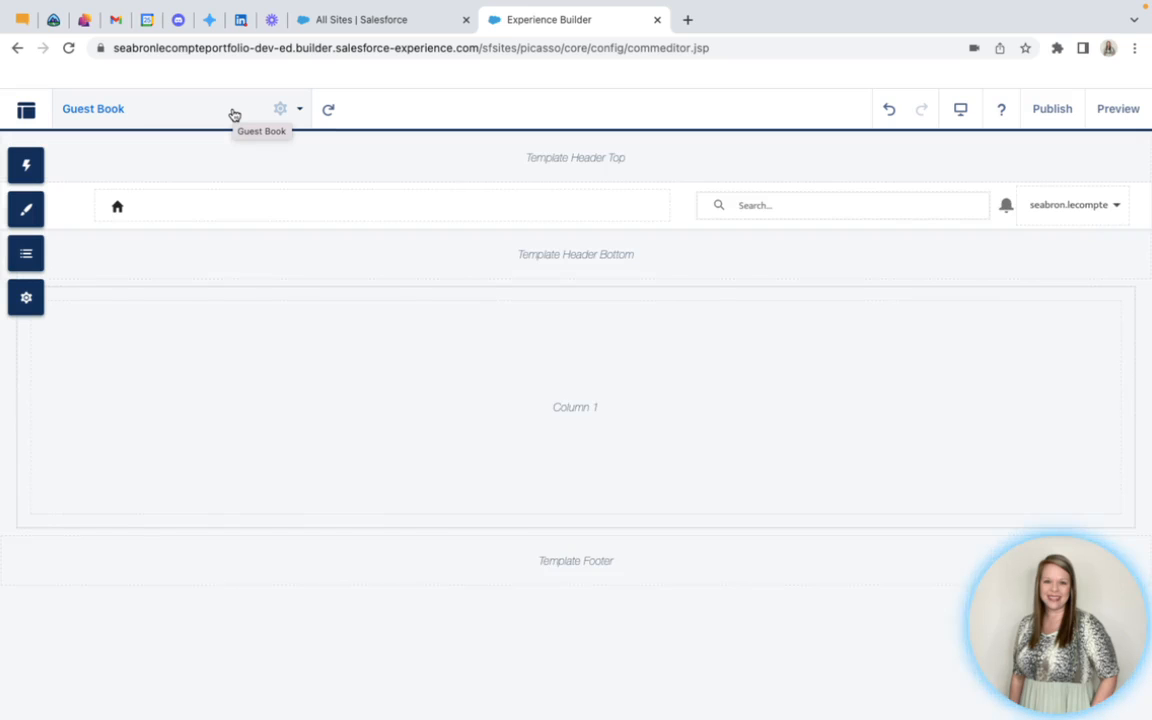
{"action": "left_click", "coordinate": [226, 113]}
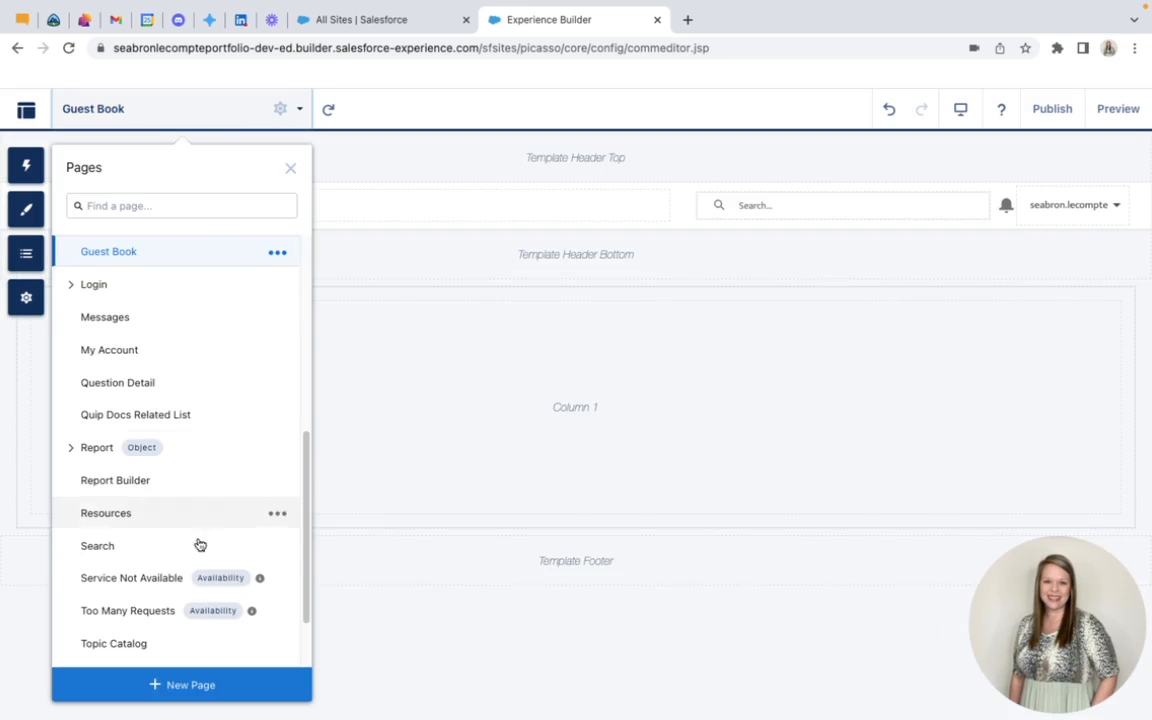
{"action": "scroll", "coordinate": [201, 565], "scroll_direction": "down", "scroll_amount": 2}
{"action": "scroll", "coordinate": [206, 550], "scroll_direction": "up", "scroll_amount": 3}
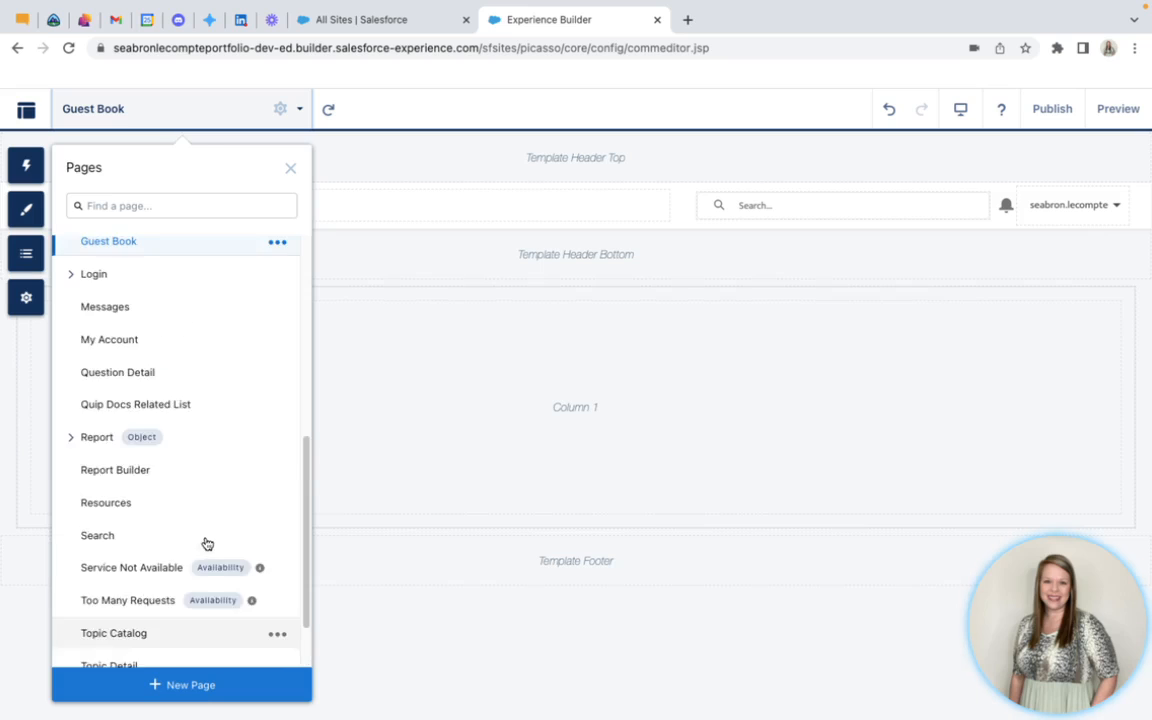
{"action": "scroll", "coordinate": [195, 368], "scroll_direction": "up", "scroll_amount": 3}
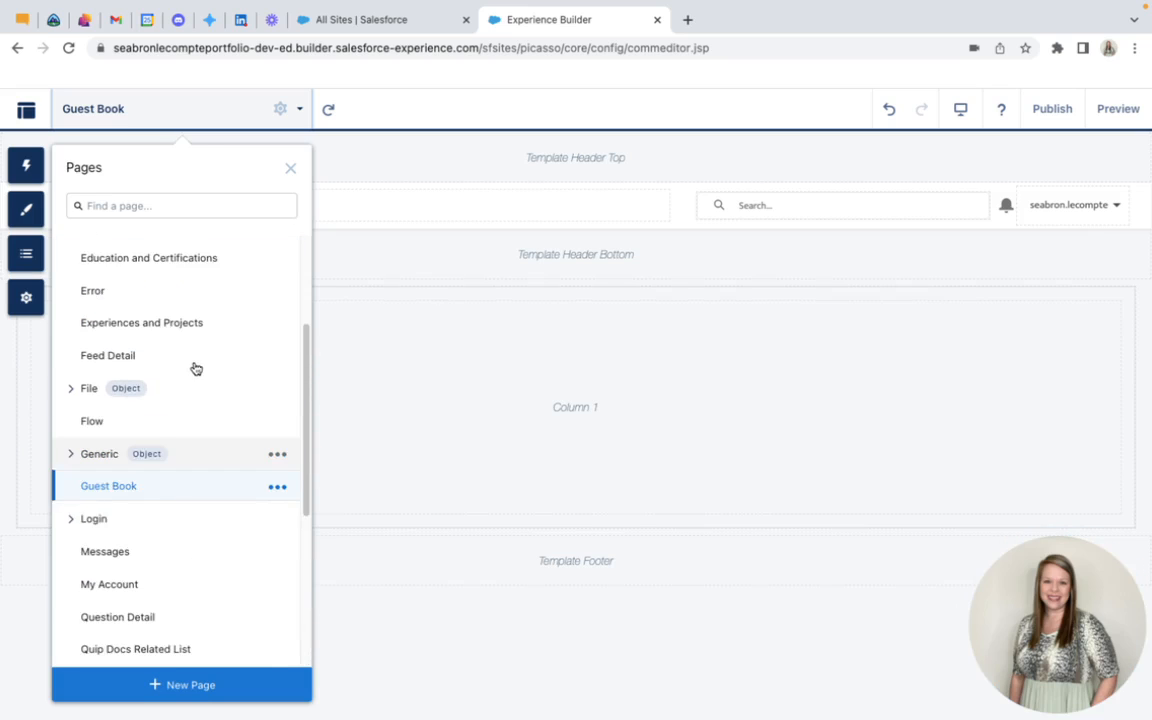
{"action": "left_click", "coordinate": [145, 108]}
Open the Default Navigation menu for editing and add two new menu items below Home
{"action": "left_click", "coordinate": [338, 211]}
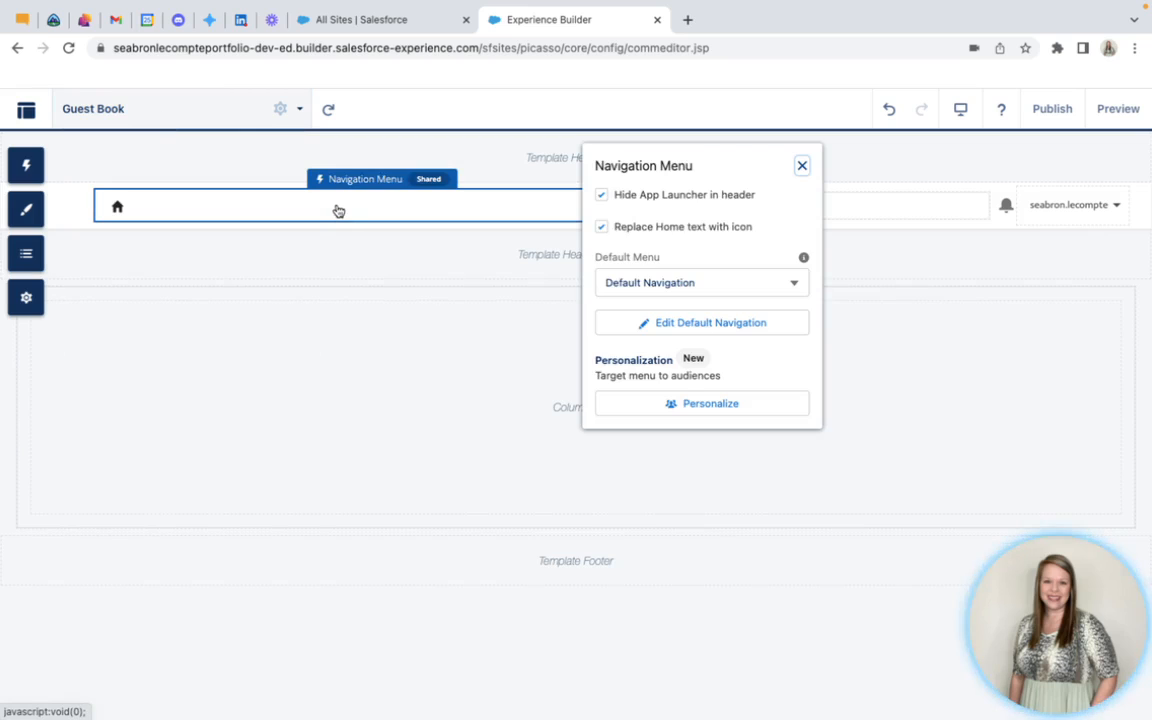
{"action": "left_click", "coordinate": [714, 328]}
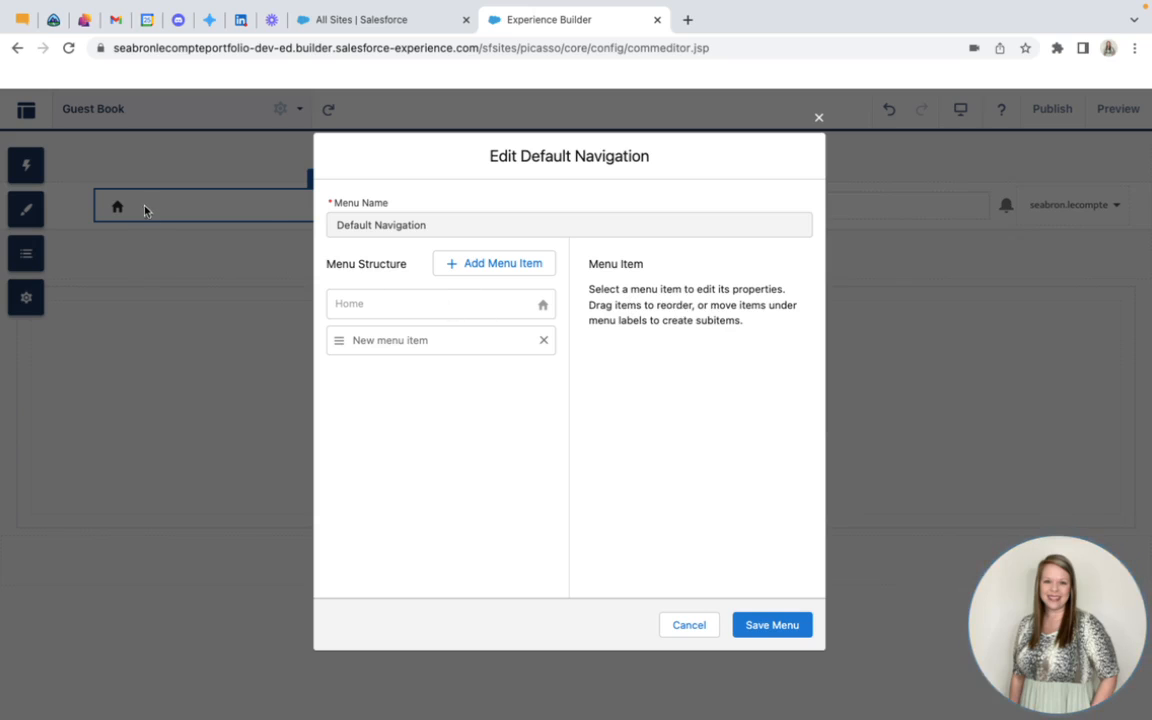
{"action": "left_click", "coordinate": [504, 264]}
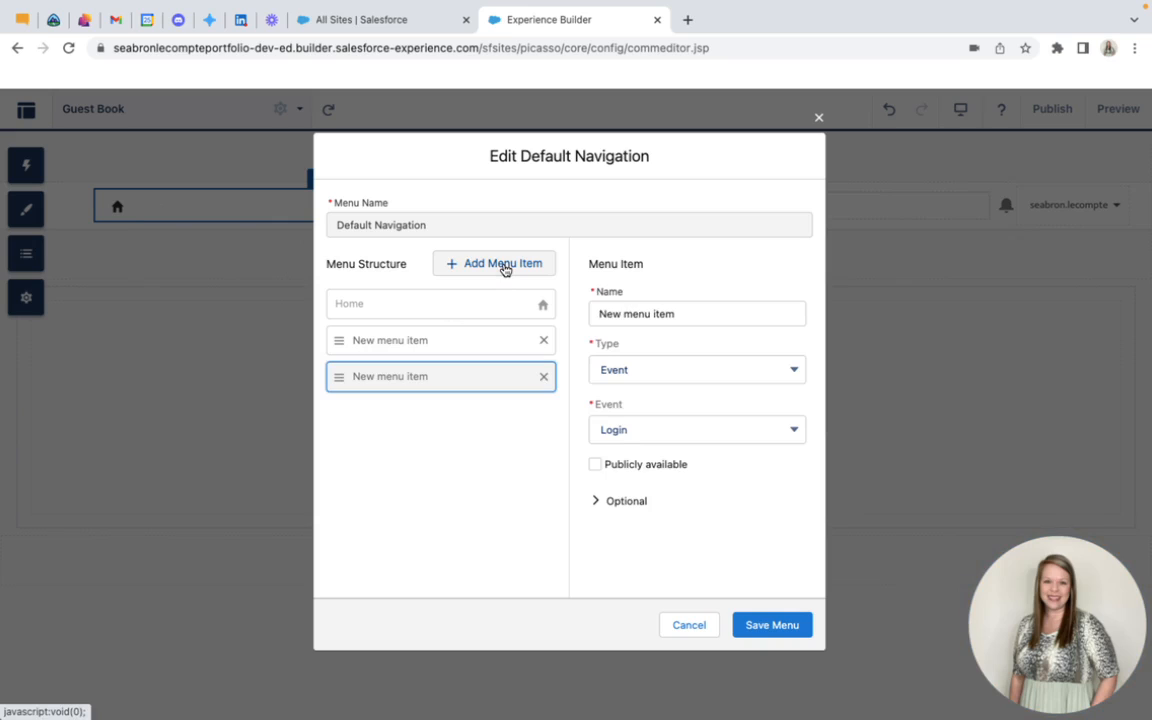
Name the last menu item in the Default Navigation menu Education & Certifications
{"action": "triple_click", "coordinate": [713, 314]}
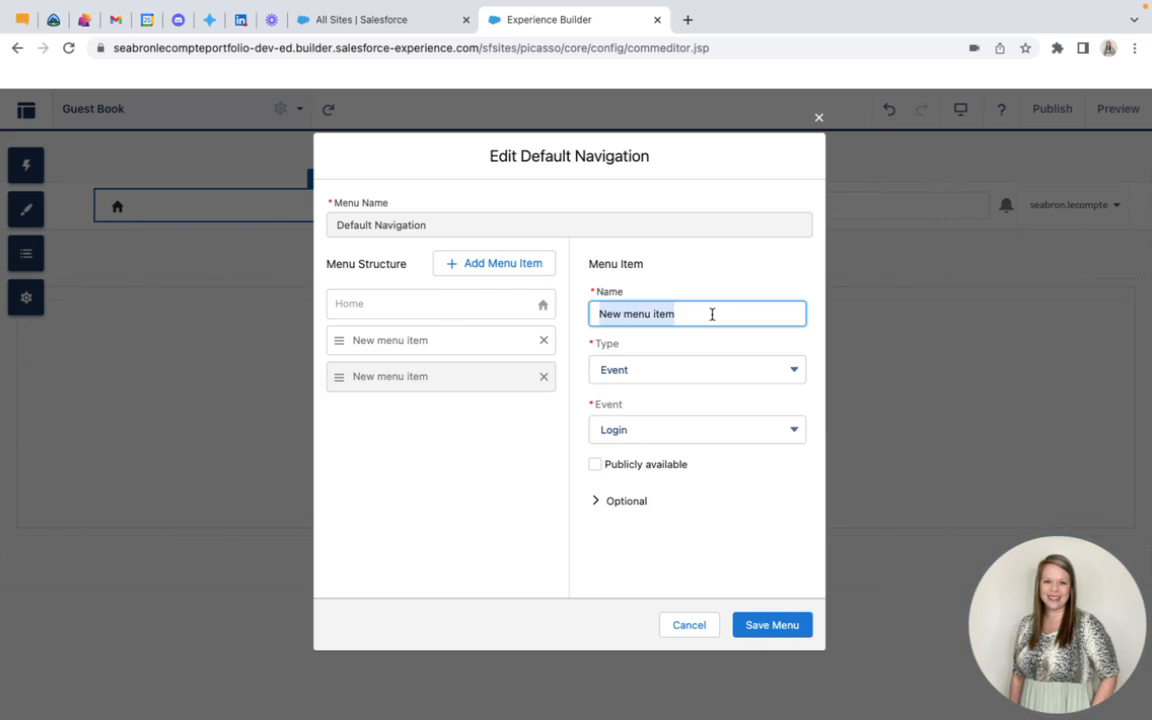
{"action": "type", "text": "Ed"}
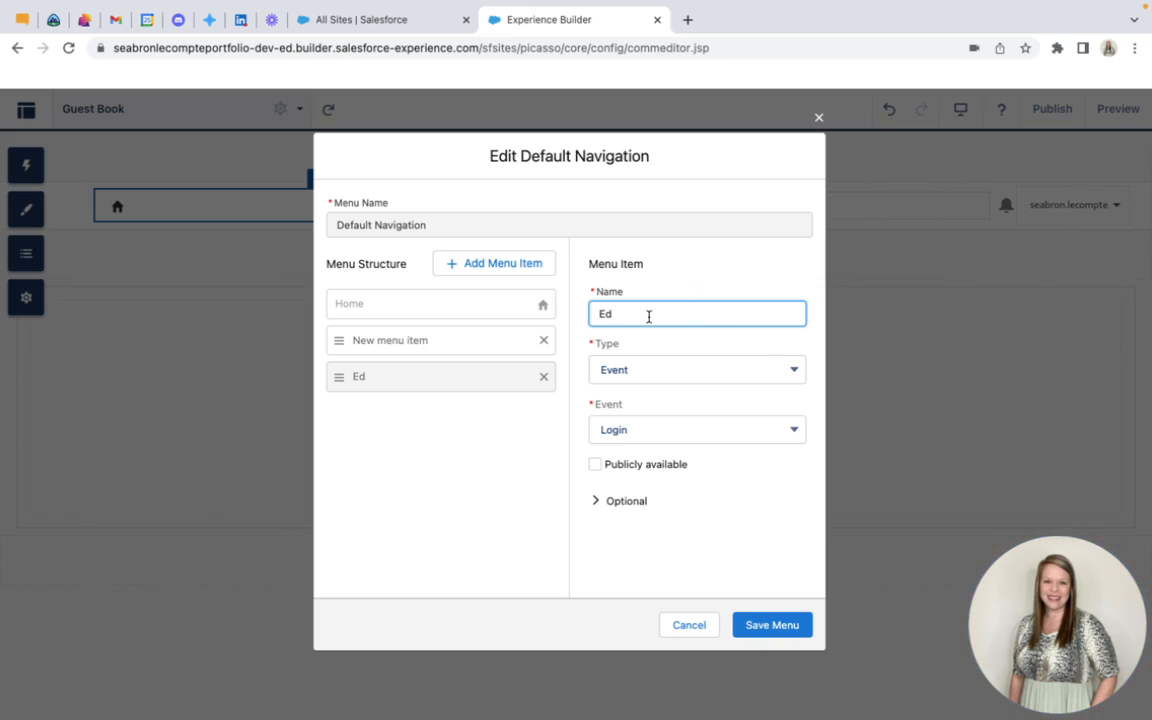
{"action": "double_click", "coordinate": [610, 314]}
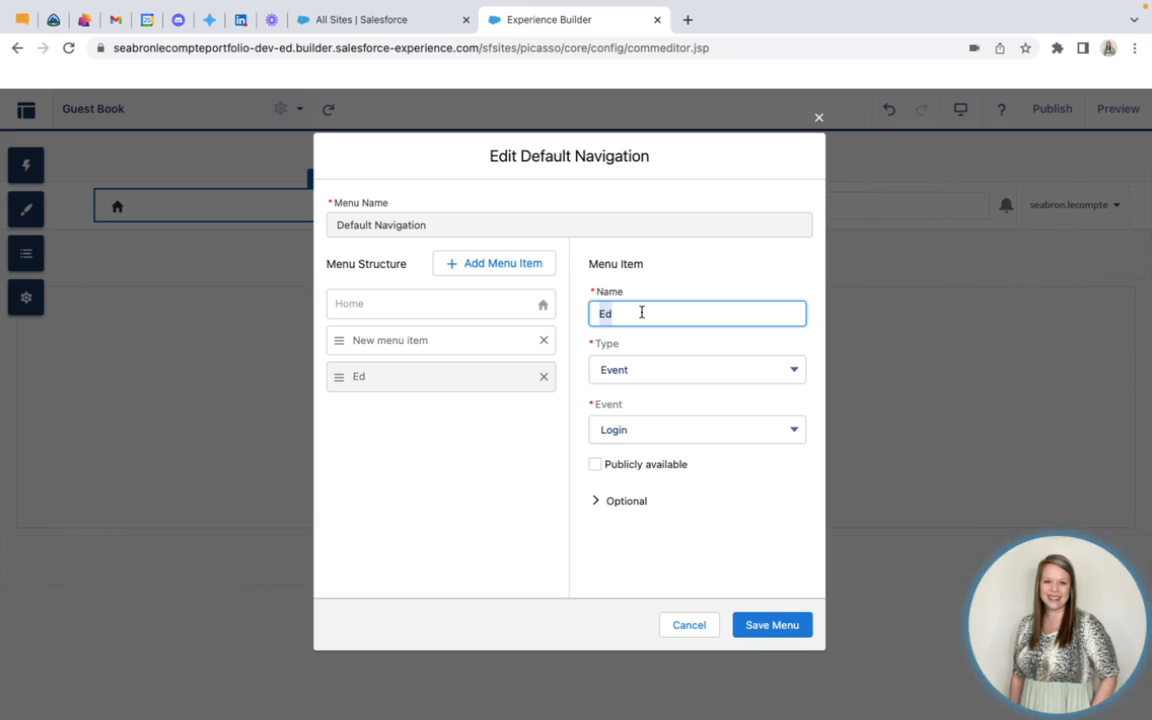
{"action": "type", "text": "Education"}
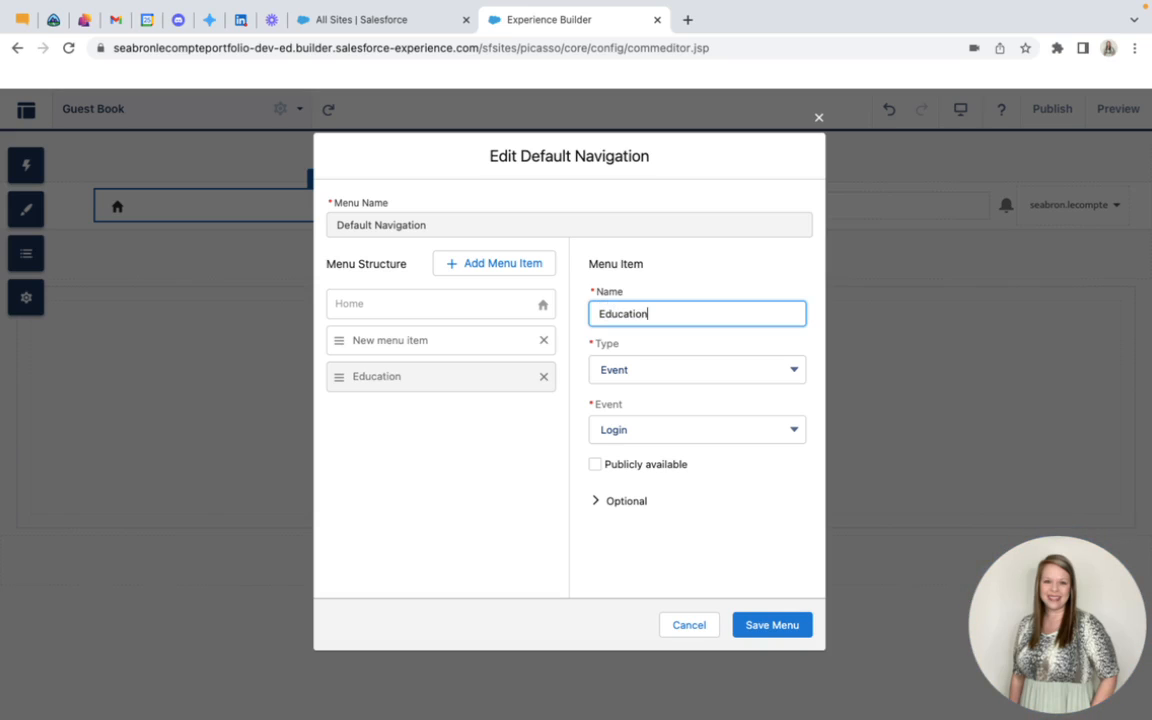
{"action": "type", "text": " & Certifications"}
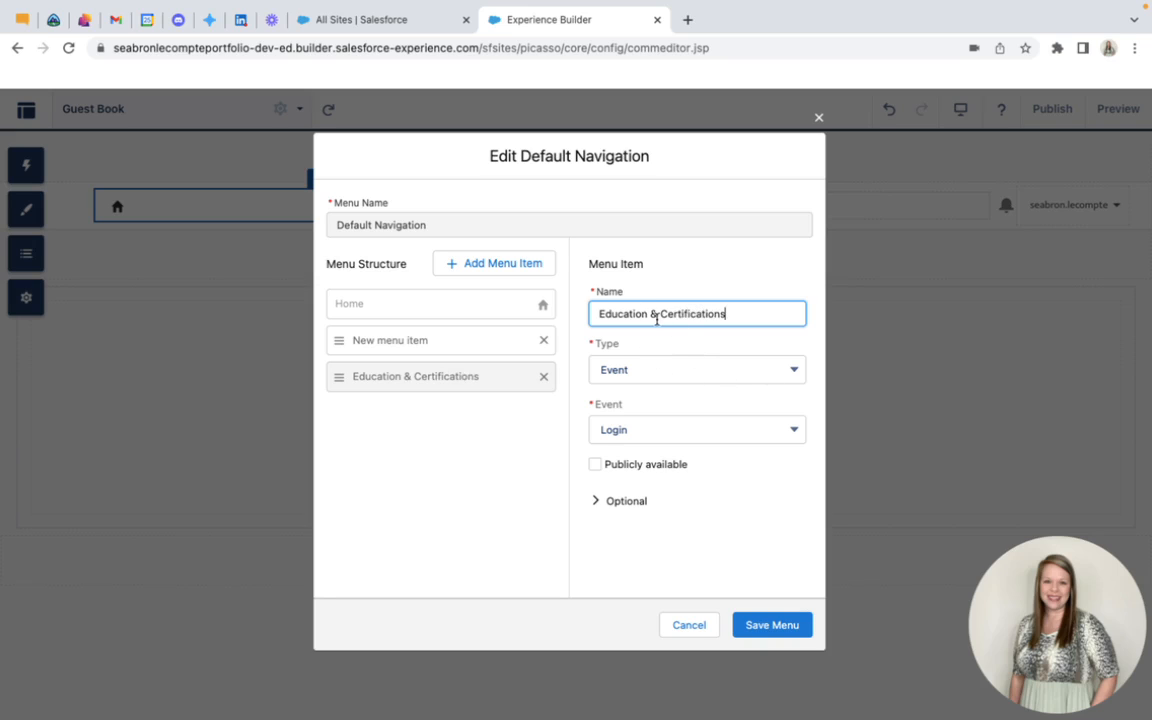
Shorten the Education & Certifications menu item's name to Certifications
{"action": "left_click_drag", "start_coordinate": [656, 316], "coordinate": [735, 316]}
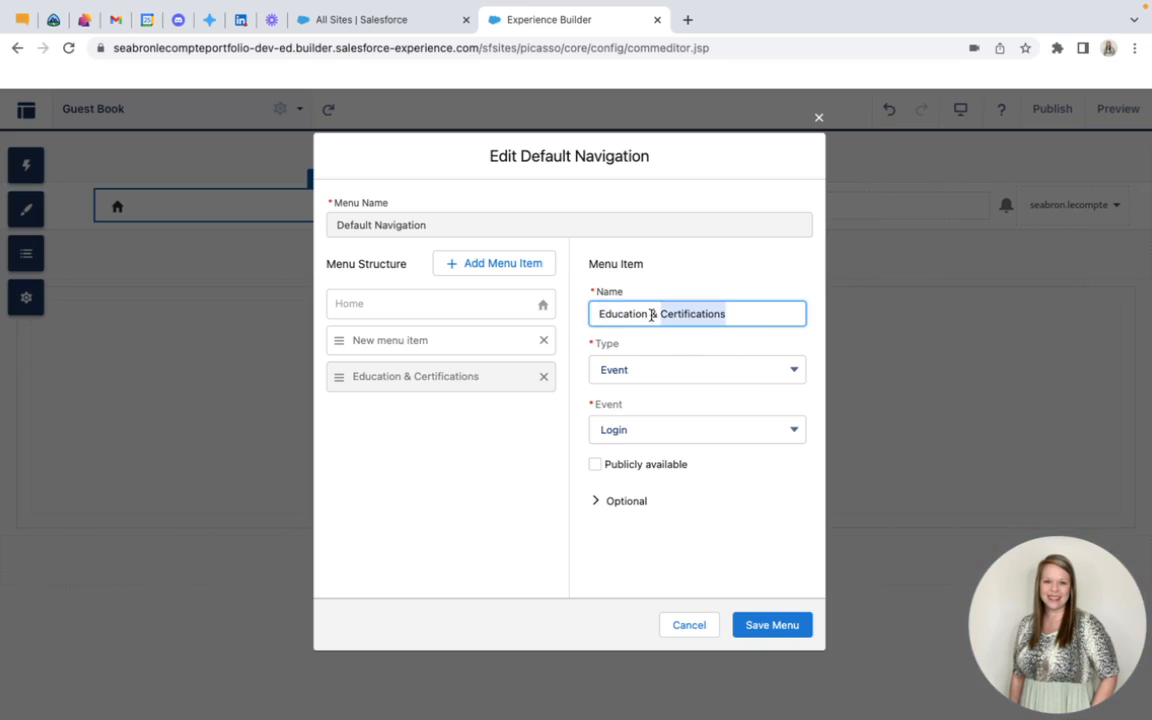
{"action": "left_click_drag", "start_coordinate": [656, 316], "coordinate": [560, 314]}
{"action": "key", "text": "BackSpace"}
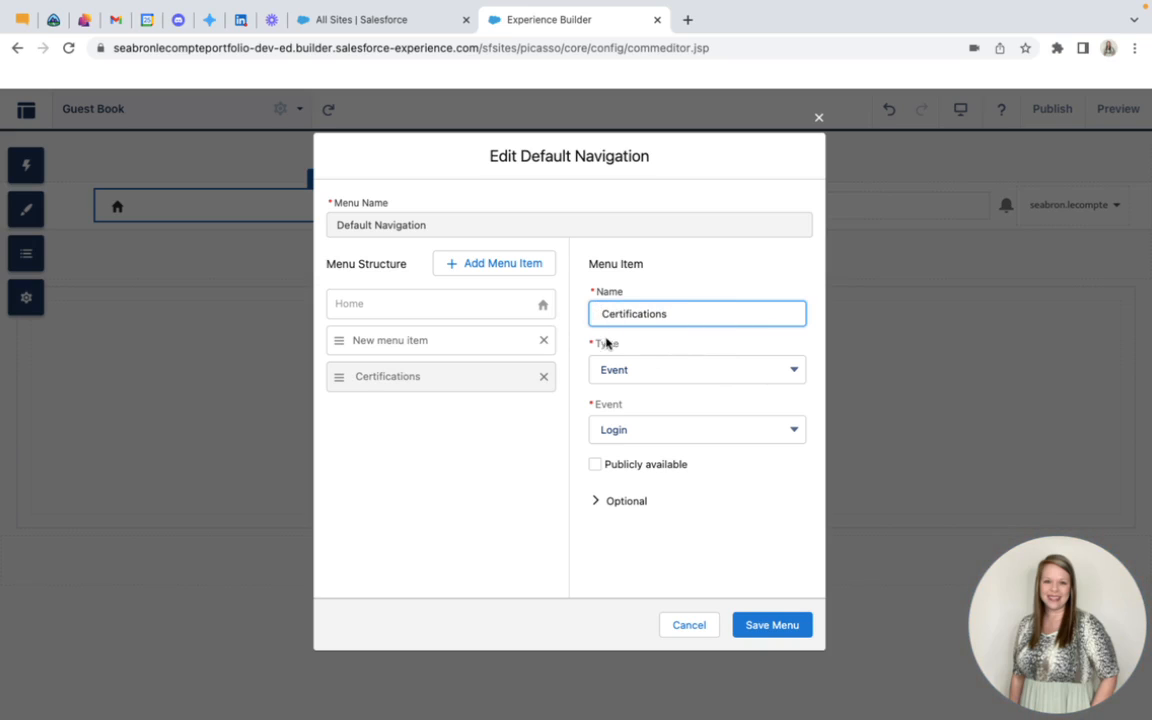
Rename the Certifications menu item Certifications & Education and link it to the Education and Certifications site page, publicly available
{"action": "key", "text": "Delete"}
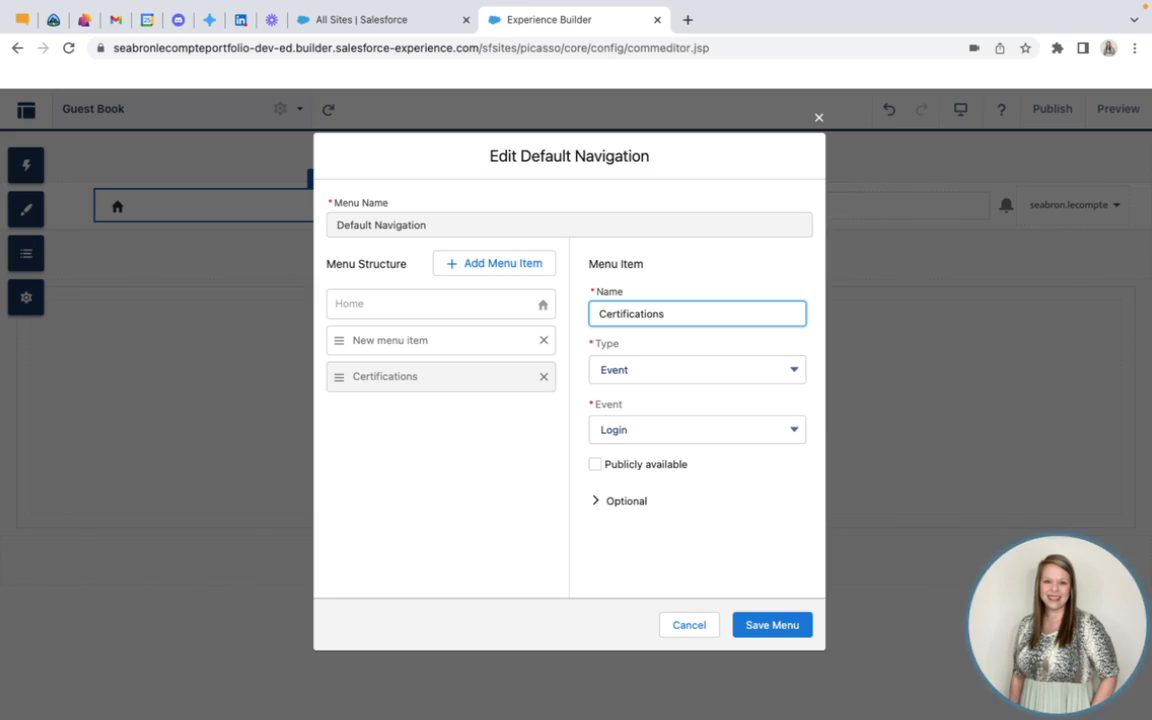
{"action": "type", "text": "& Education"}
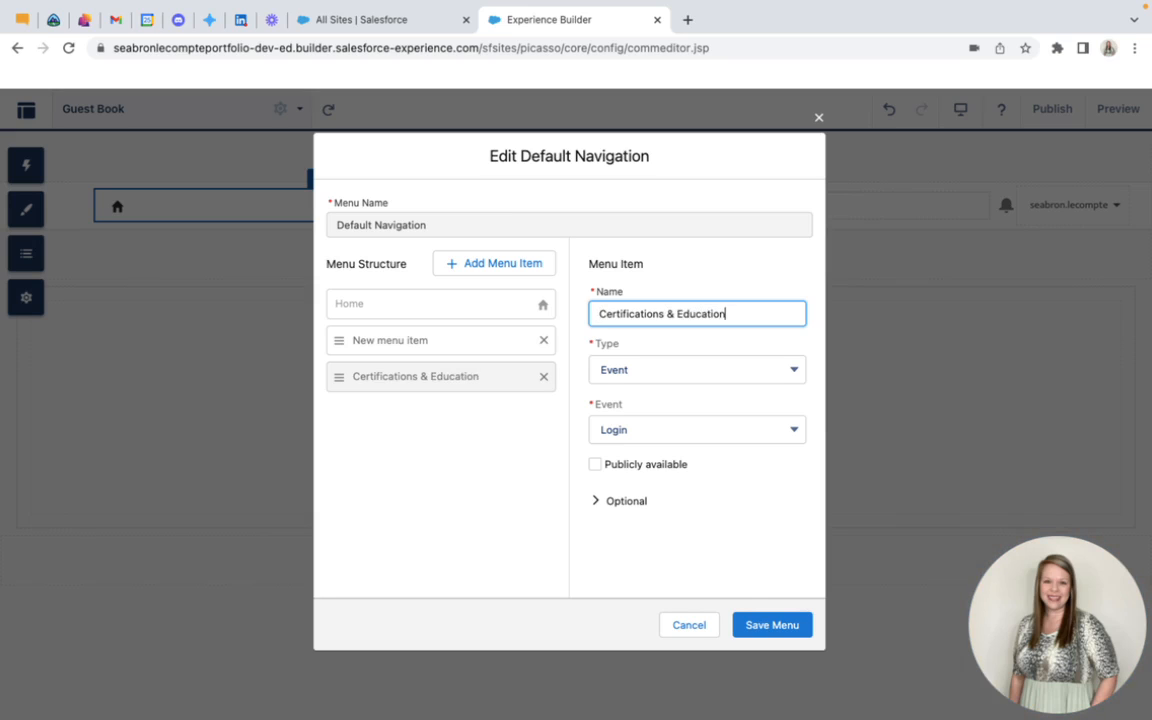
{"action": "left_click", "coordinate": [663, 372]}
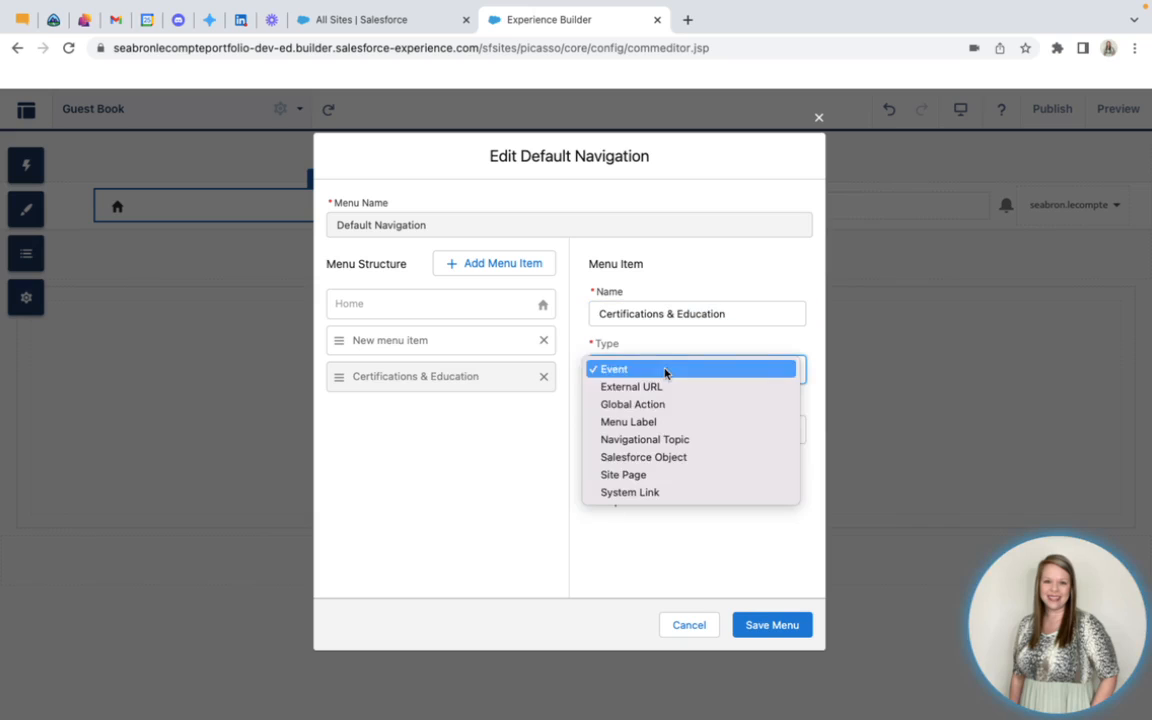
{"action": "left_click", "coordinate": [645, 478]}
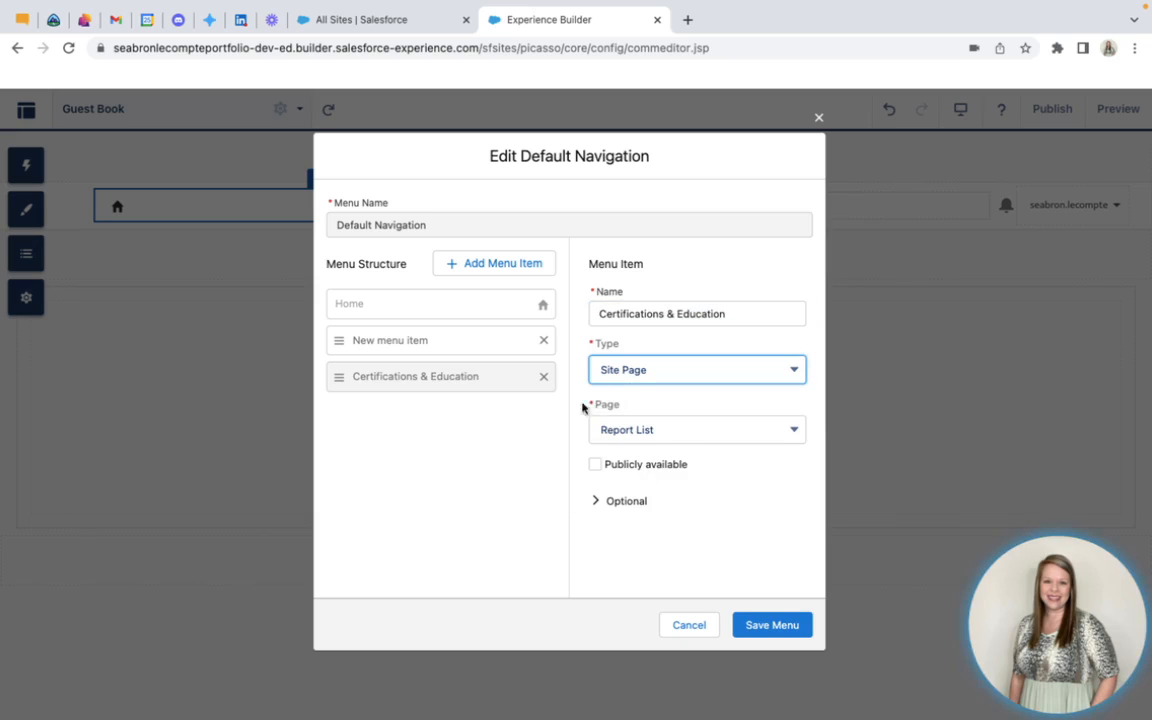
{"action": "left_click", "coordinate": [672, 430]}
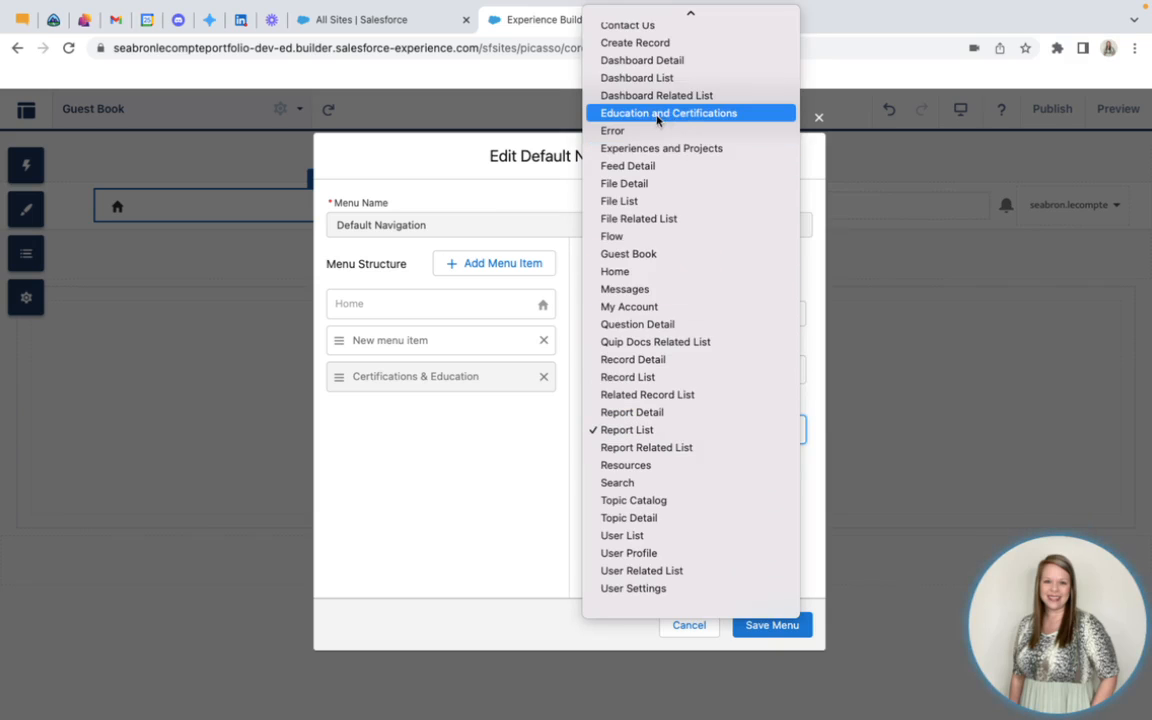
{"action": "left_click", "coordinate": [707, 113]}
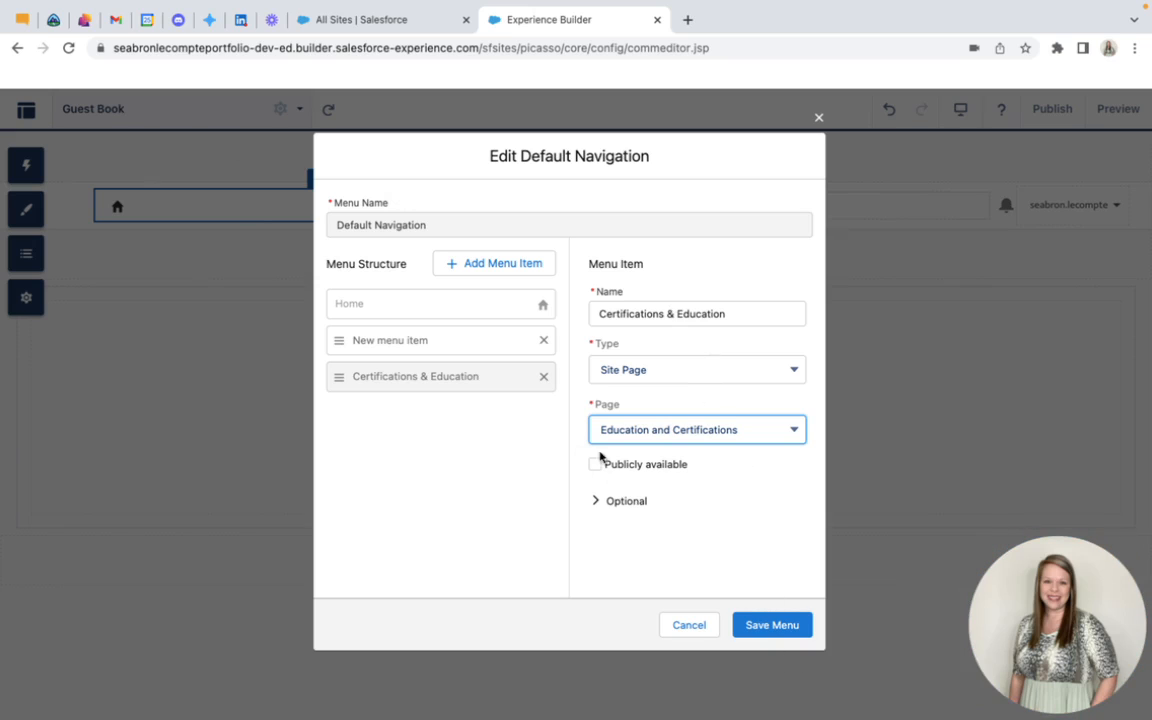
{"action": "left_click", "coordinate": [596, 465]}
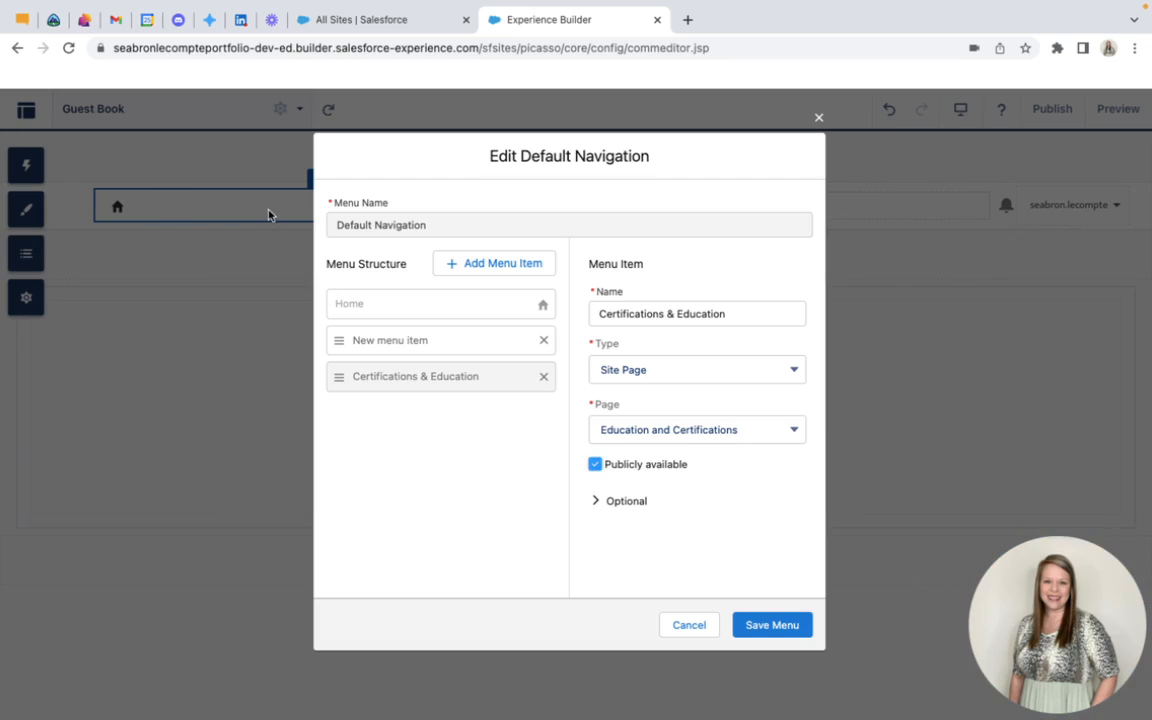
Add a menu item named About Me that links to the About Me site page and is publicly available
{"action": "left_click", "coordinate": [505, 263]}
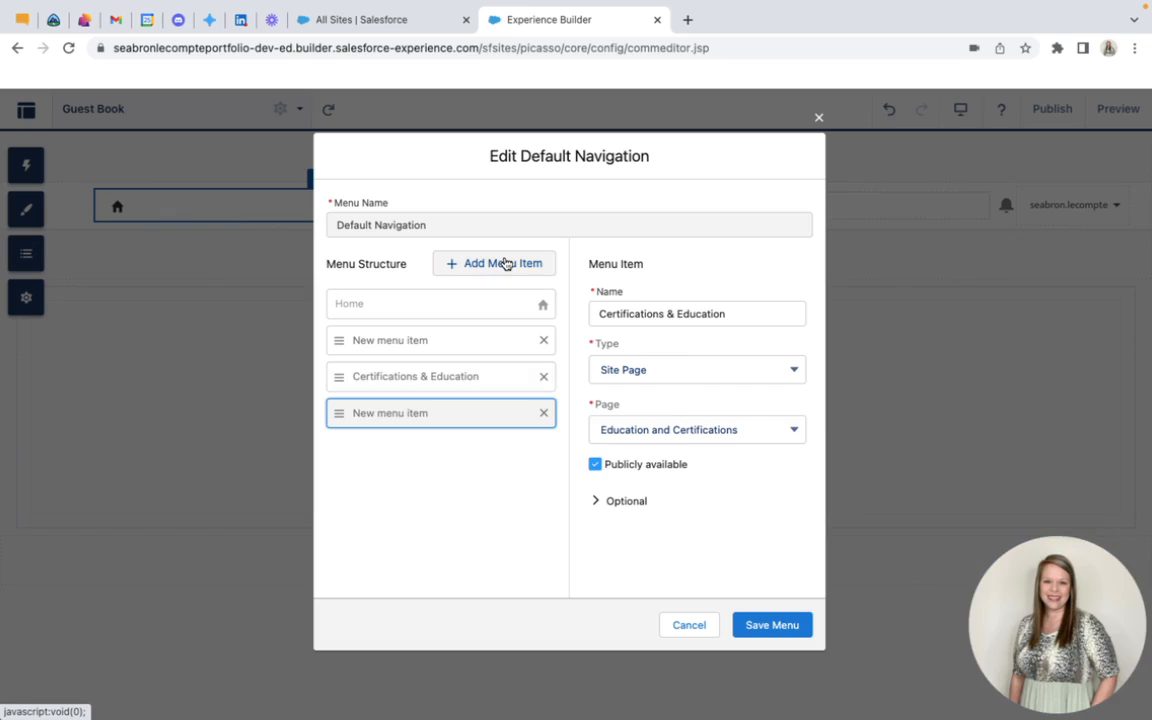
{"action": "left_click", "coordinate": [715, 314]}
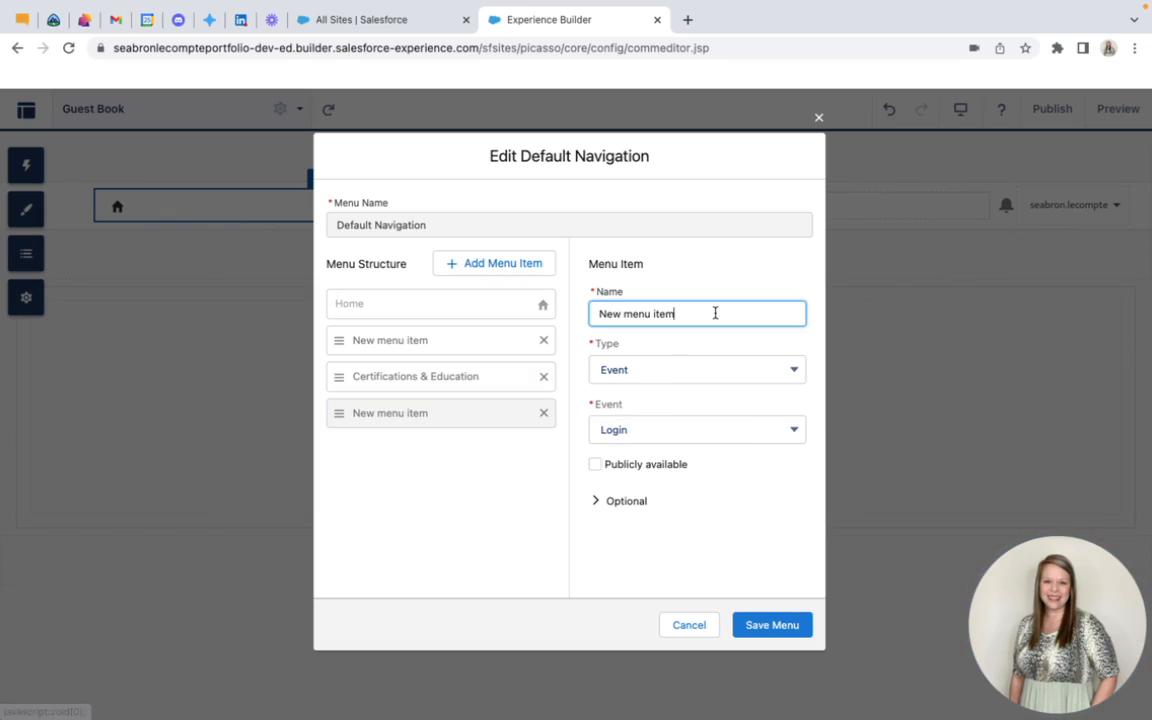
{"action": "key", "text": "ctrl+a"}
{"action": "type", "text": "ABou"}
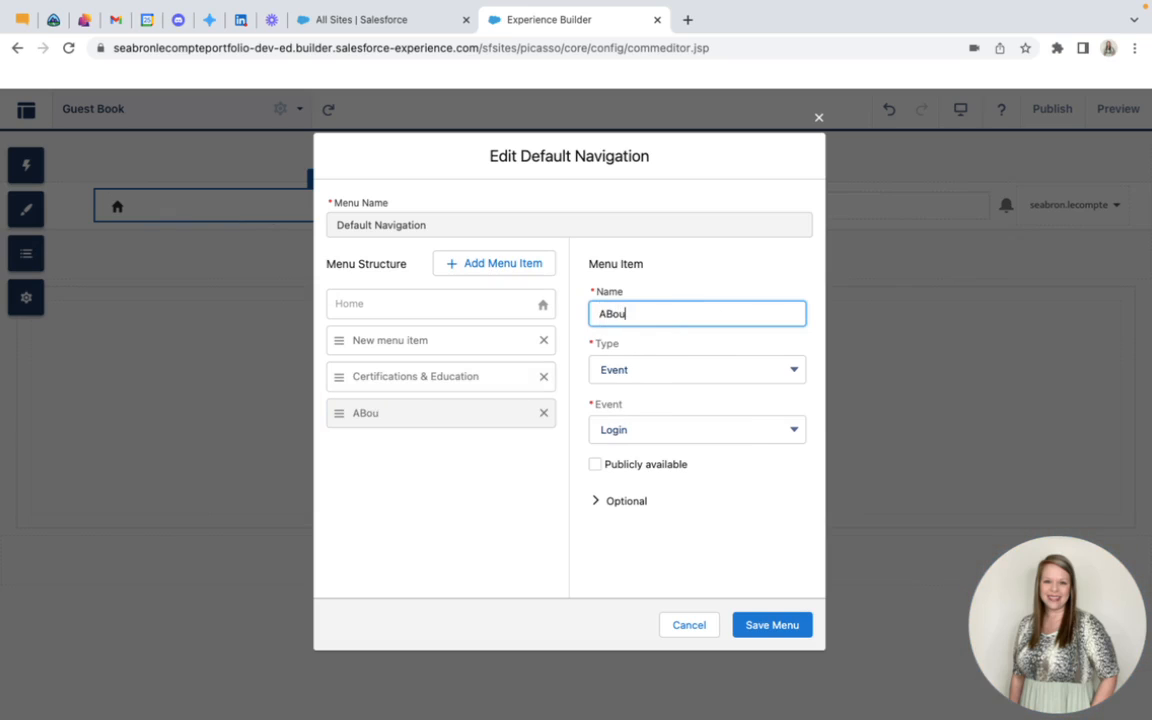
{"action": "type", "text": "out Me"}
{"action": "left_click", "coordinate": [651, 370]}
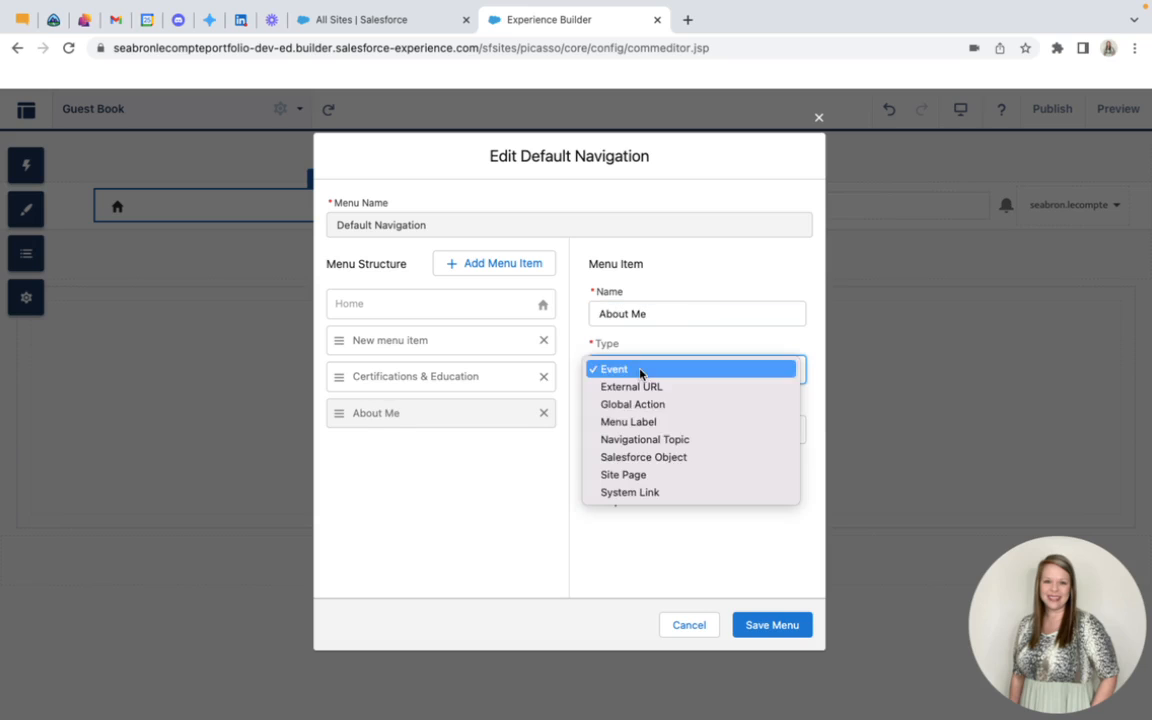
{"action": "left_click", "coordinate": [658, 475]}
{"action": "left_click", "coordinate": [676, 430]}
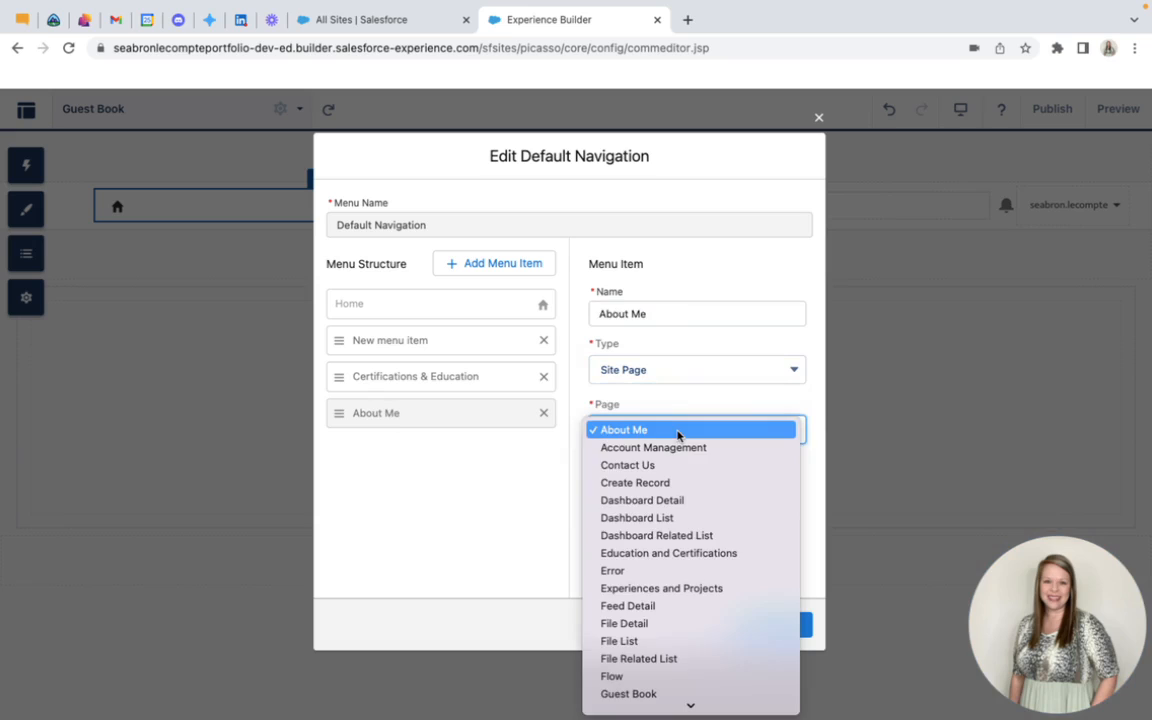
{"action": "left_click", "coordinate": [677, 430]}
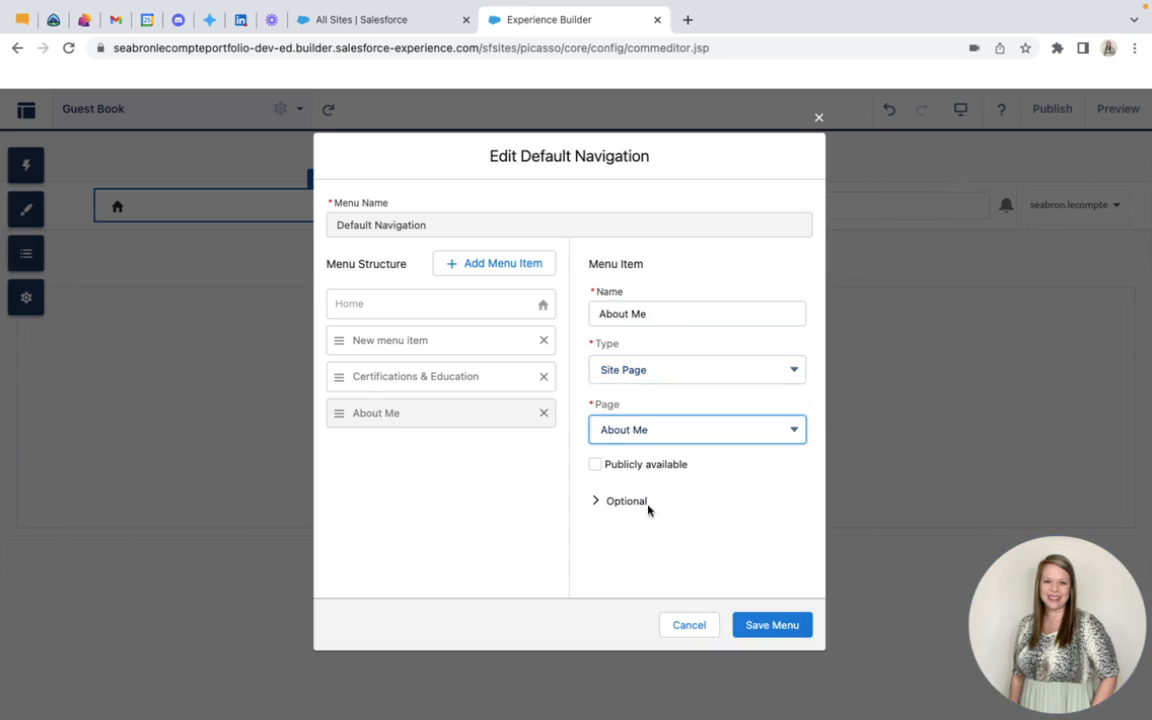
{"action": "left_click", "coordinate": [597, 465]}
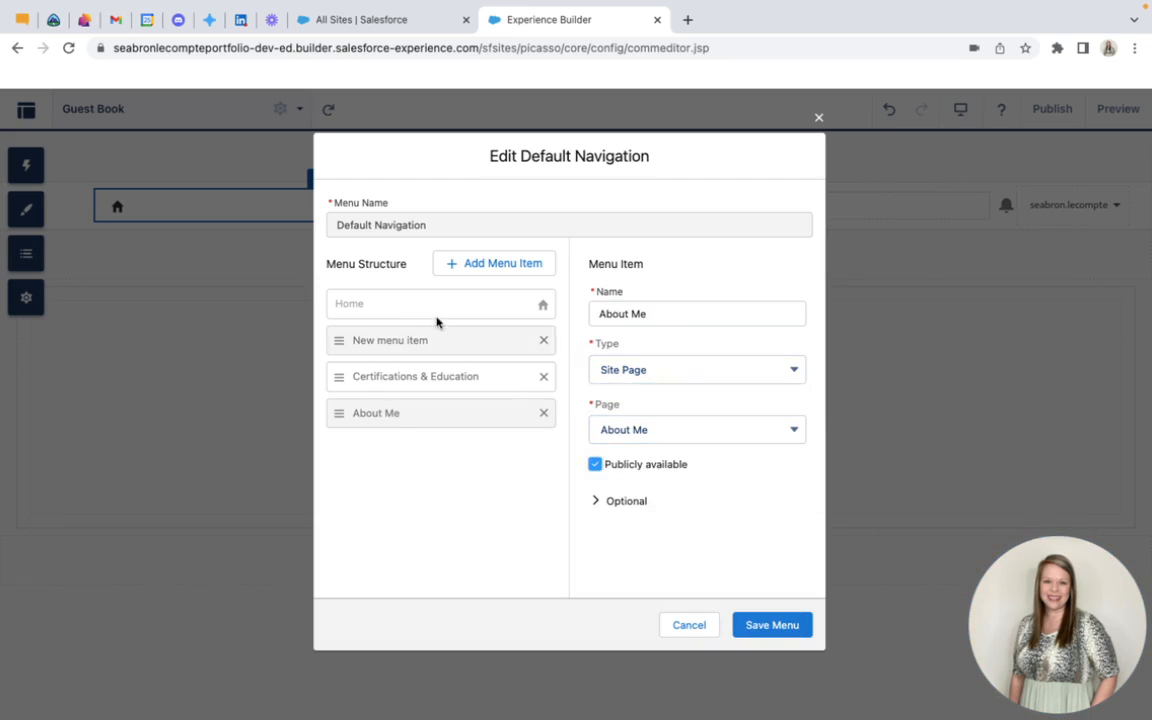
Add a menu item named Guest Book that links to the Guest Book site page and is publicly available
{"action": "left_click", "coordinate": [470, 263]}
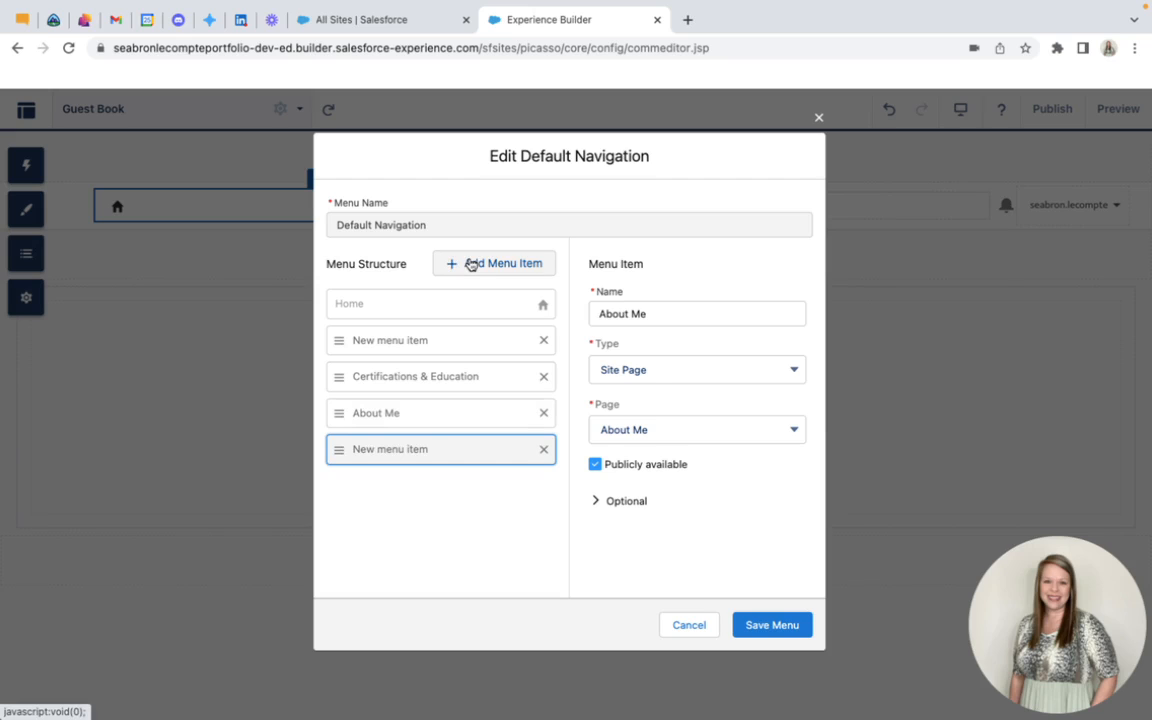
{"action": "triple_click", "coordinate": [701, 318]}
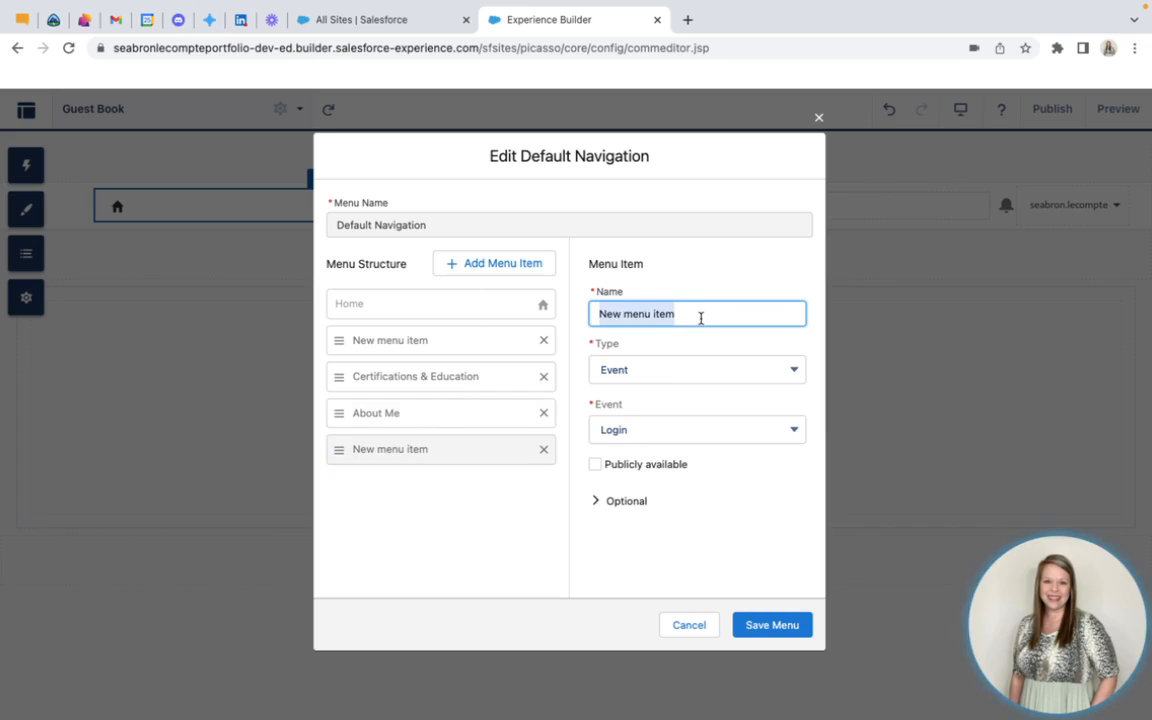
{"action": "type", "text": "Guest Book"}
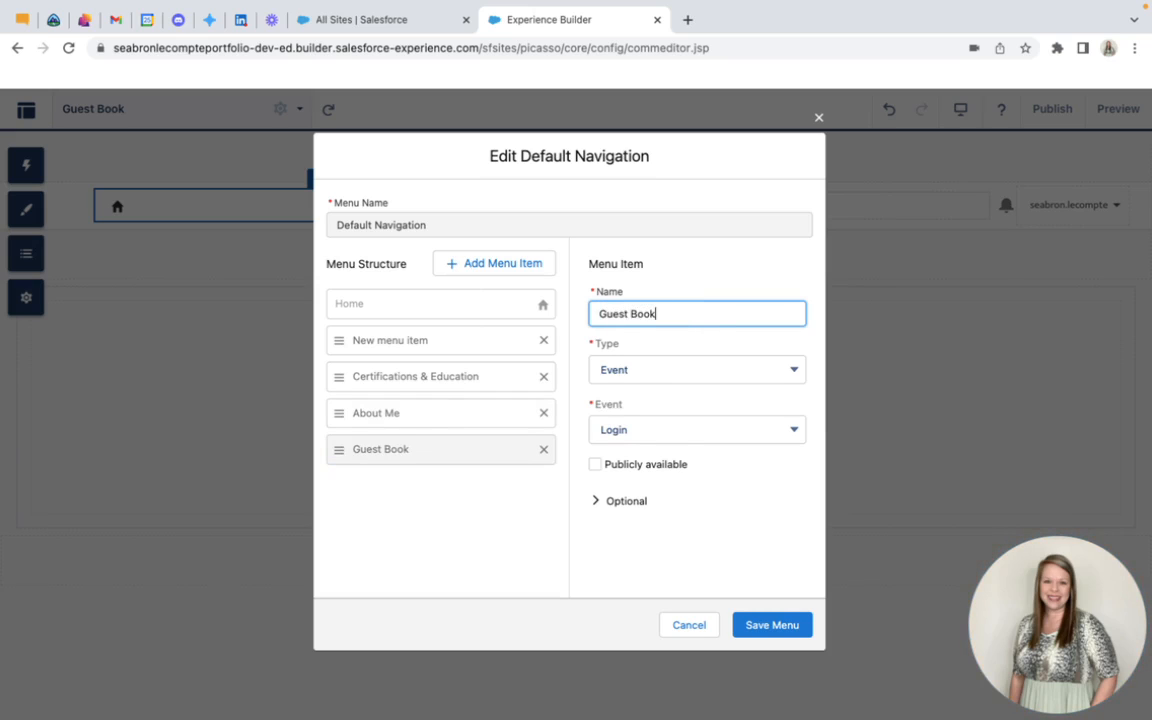
{"action": "left_click", "coordinate": [648, 372]}
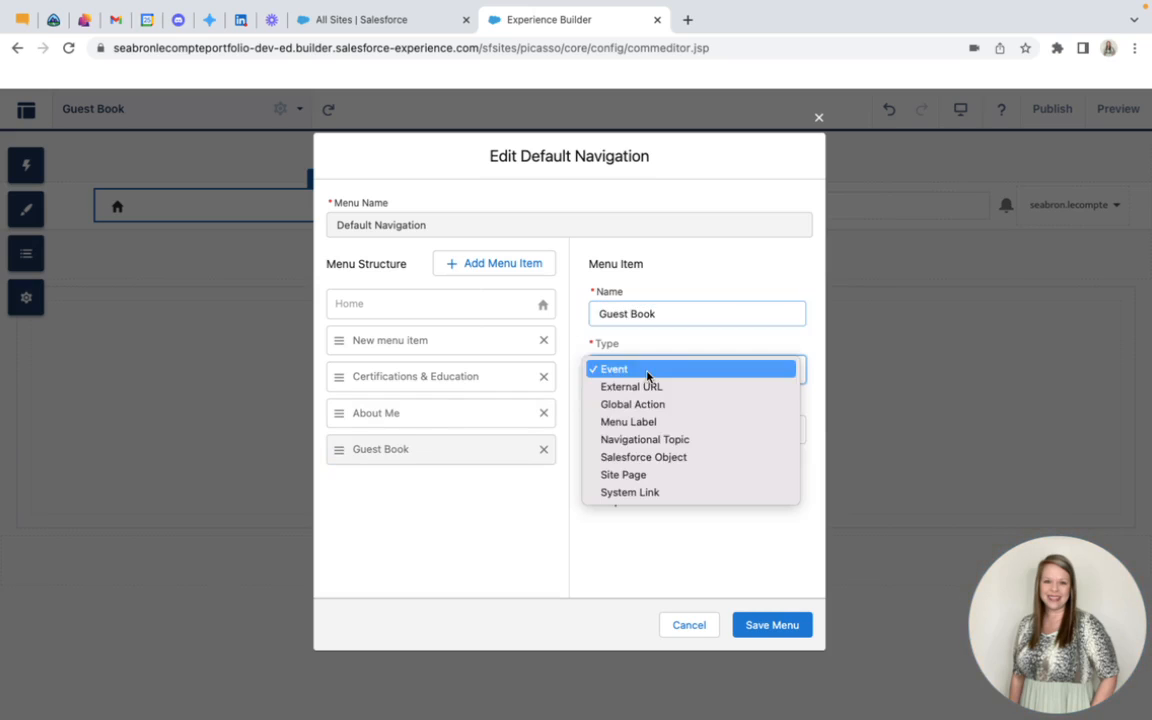
{"action": "left_click", "coordinate": [659, 476]}
{"action": "left_click", "coordinate": [660, 440]}
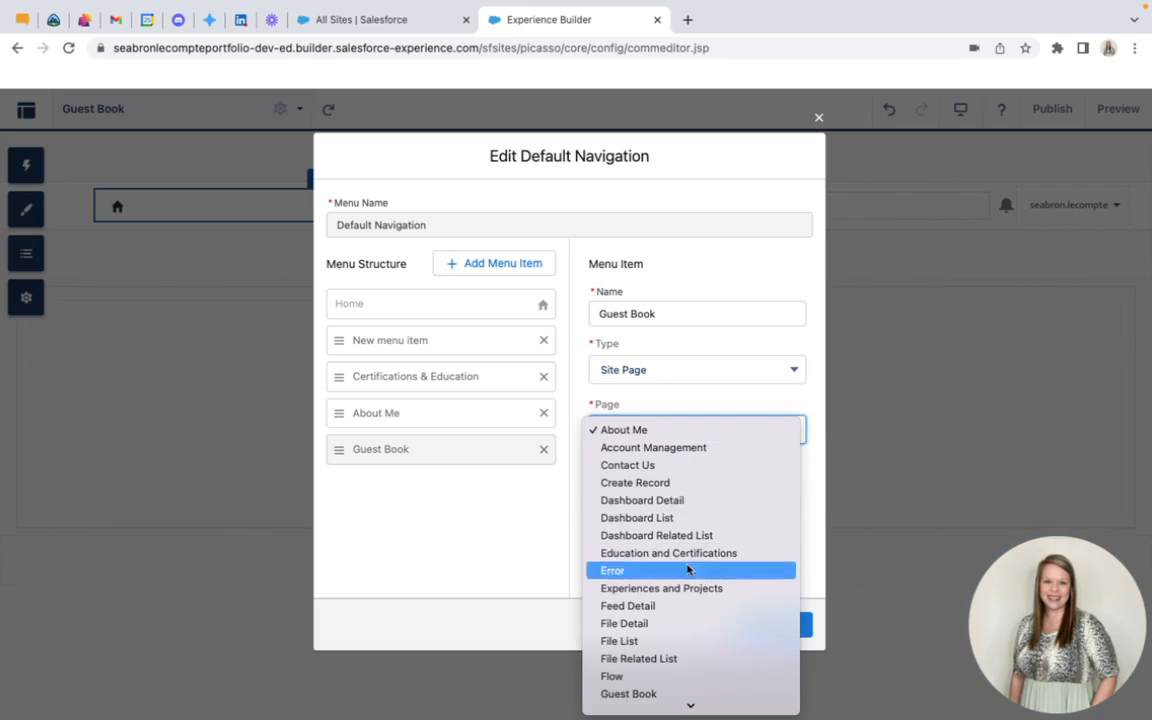
{"action": "left_click", "coordinate": [670, 571]}
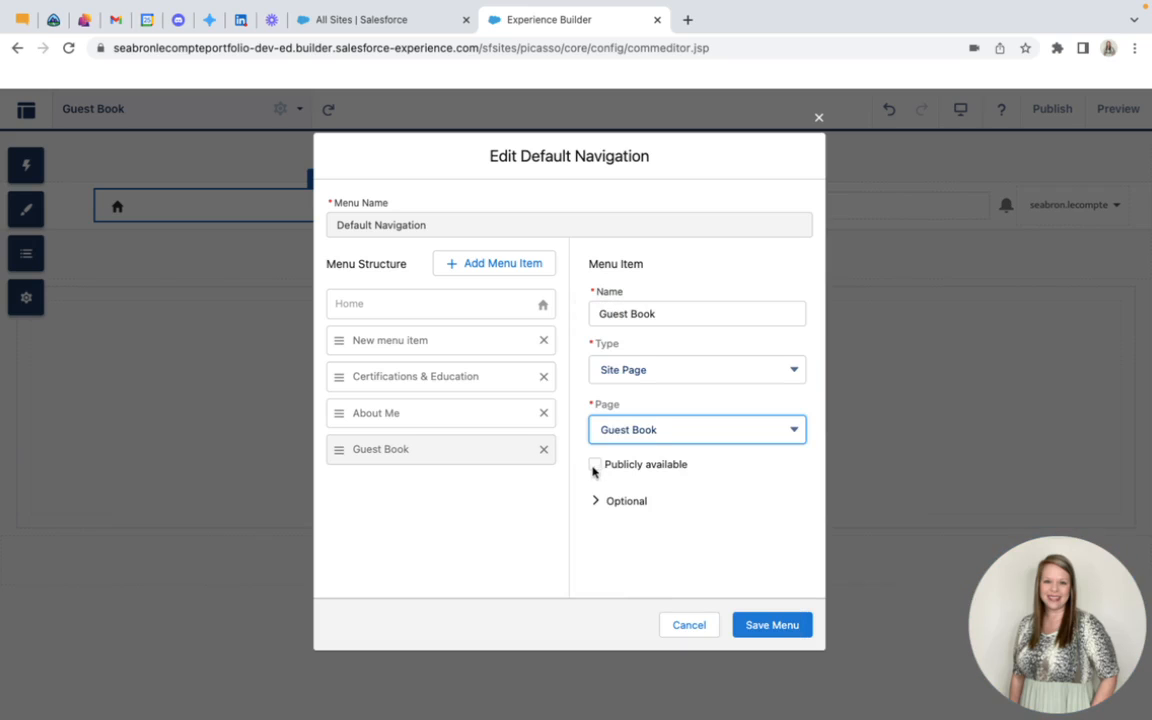
{"action": "left_click", "coordinate": [597, 465]}
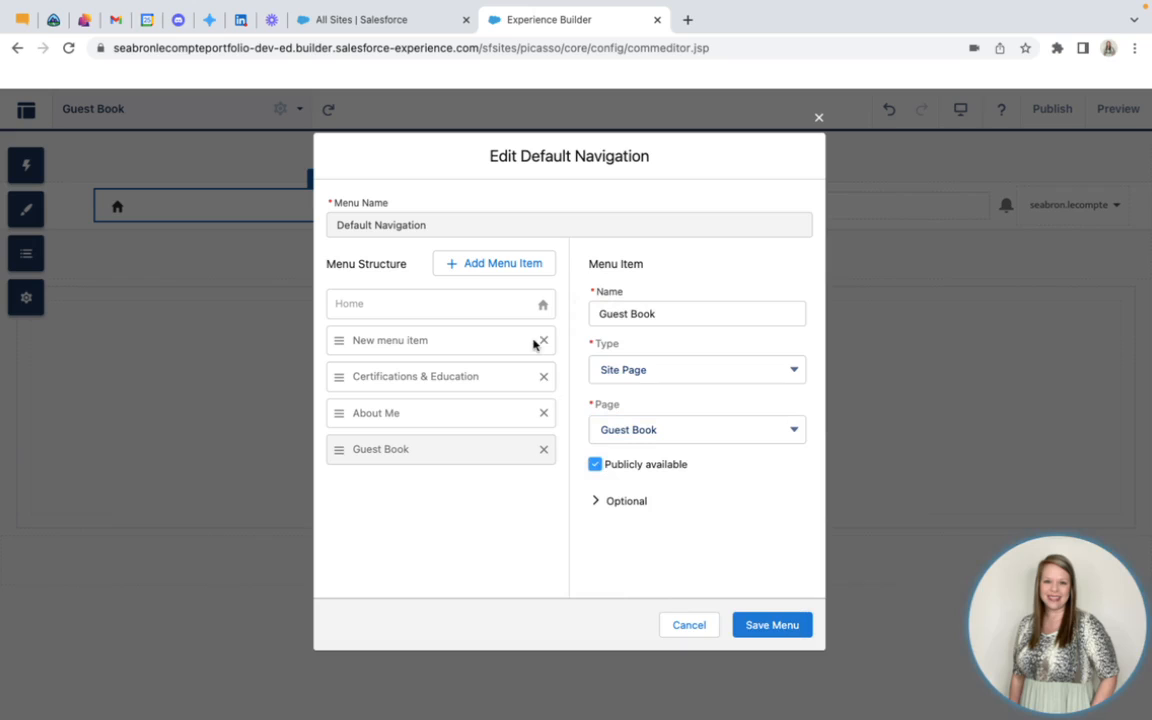
Add another menu item below Guest Book and name it Projects & Experiences
{"action": "left_click", "coordinate": [496, 264]}
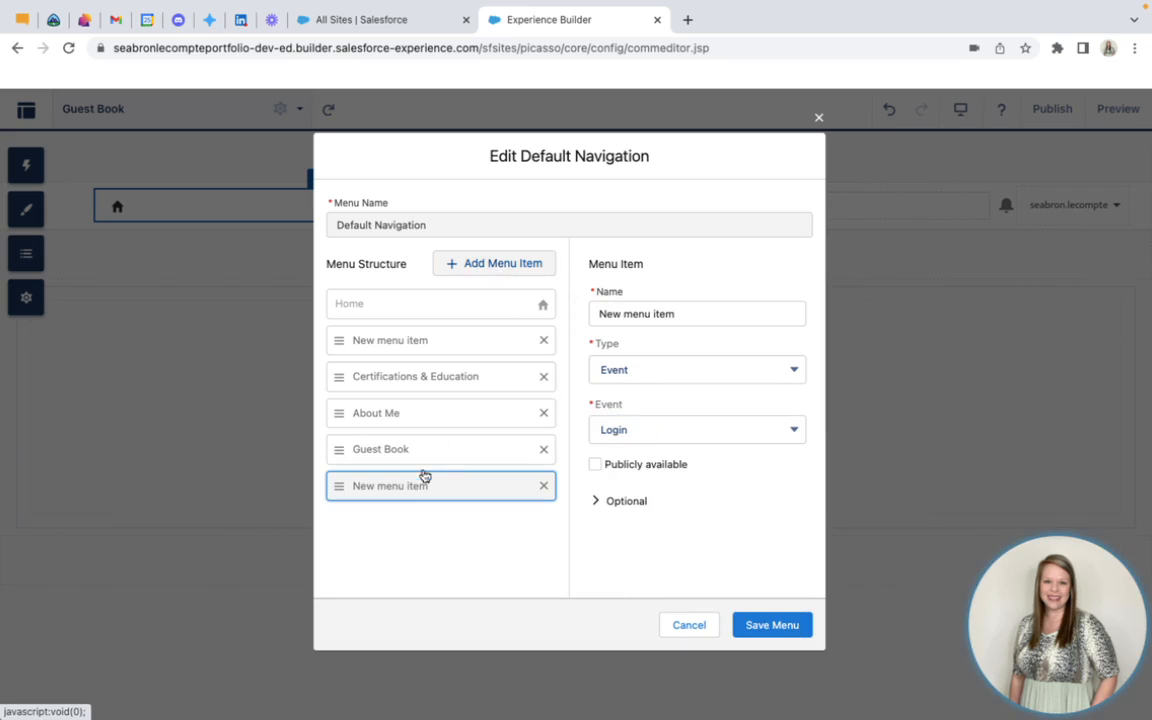
{"action": "triple_click", "coordinate": [703, 316]}
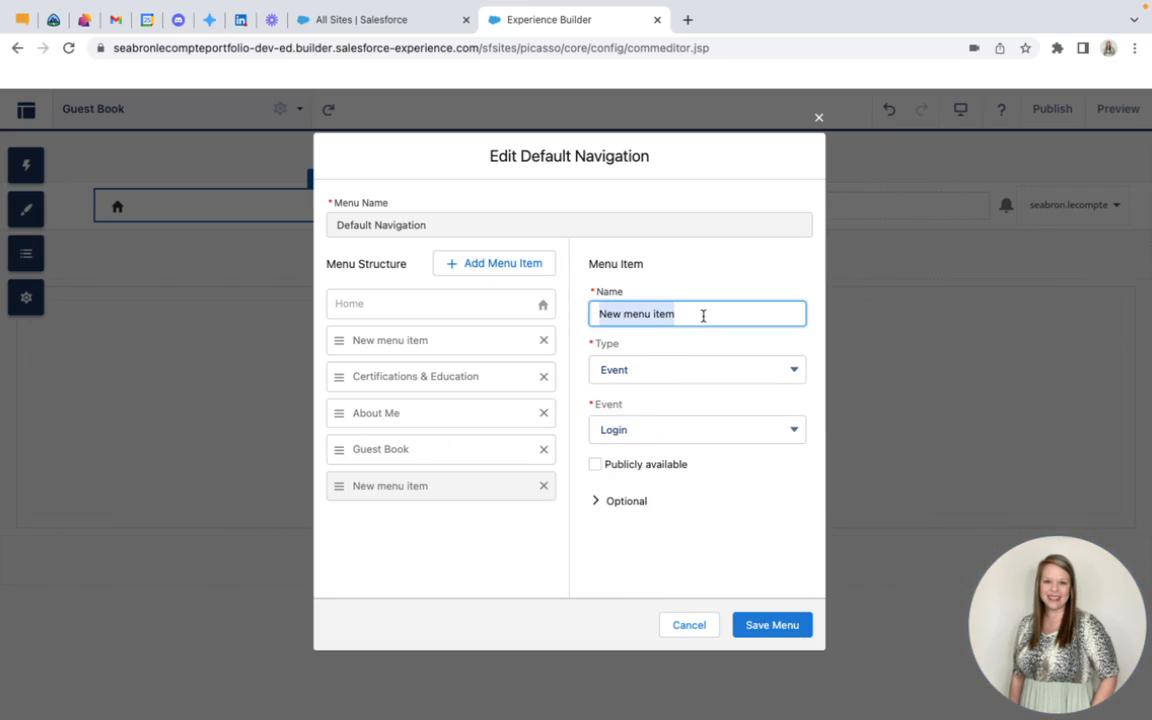
{"action": "type", "text": "E"}
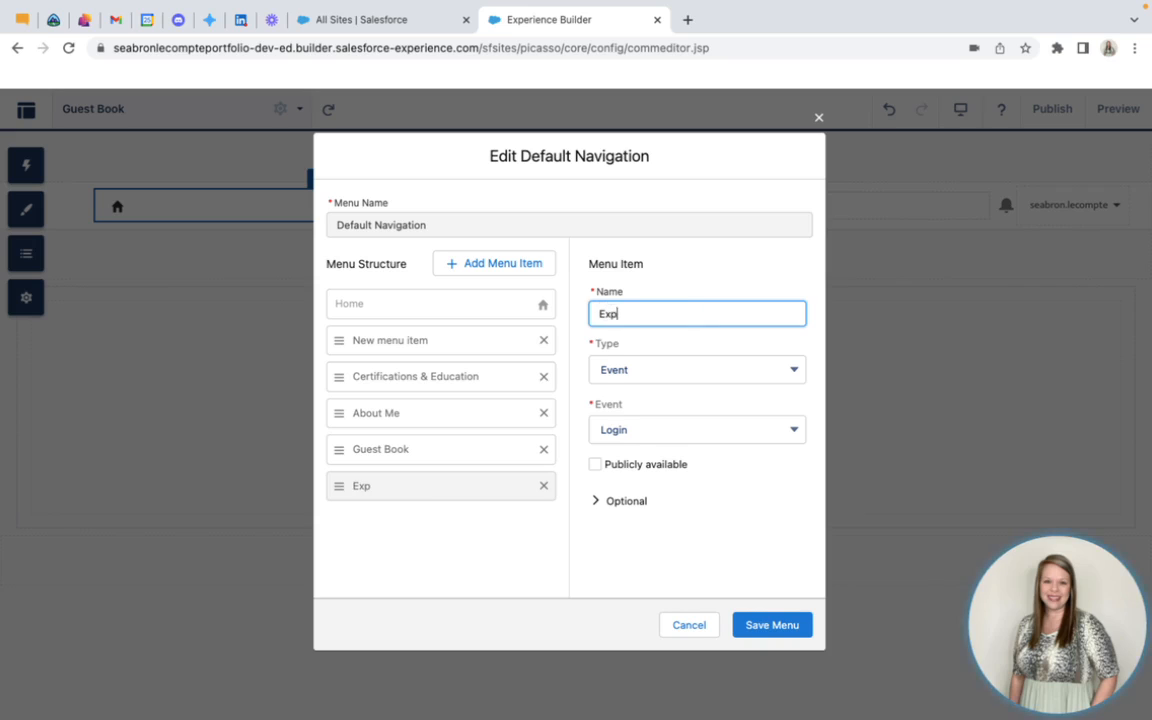
{"action": "key", "text": "BackSpace"}
{"action": "type", "text": "Projects & Ex"}
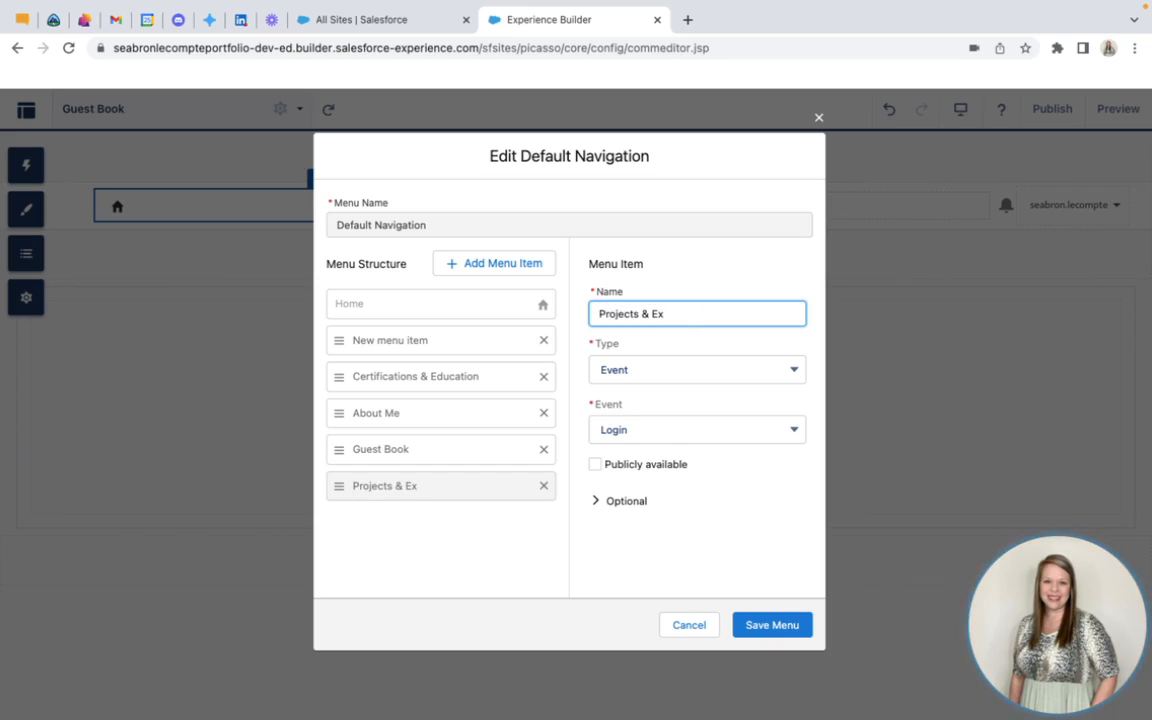
{"action": "type", "text": "periences"}
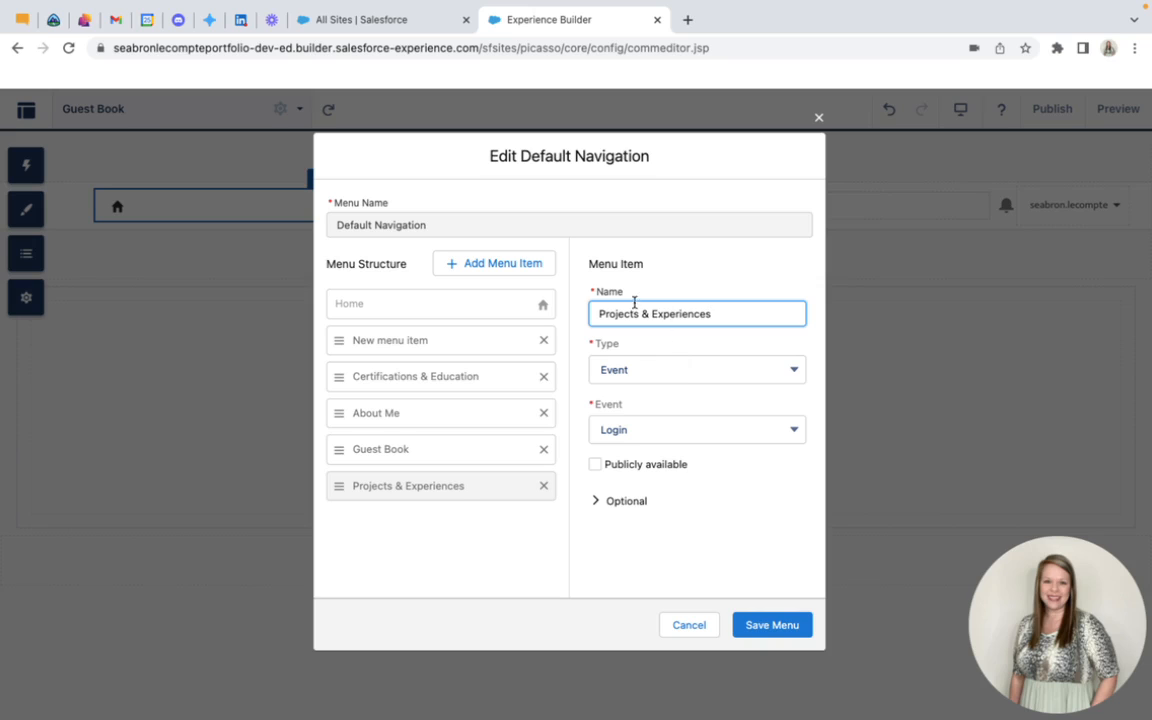
Link Projects & Experiences to the Experiences and Projects site page, make it publicly available, and save the navigation menu
{"action": "left_click", "coordinate": [674, 372]}
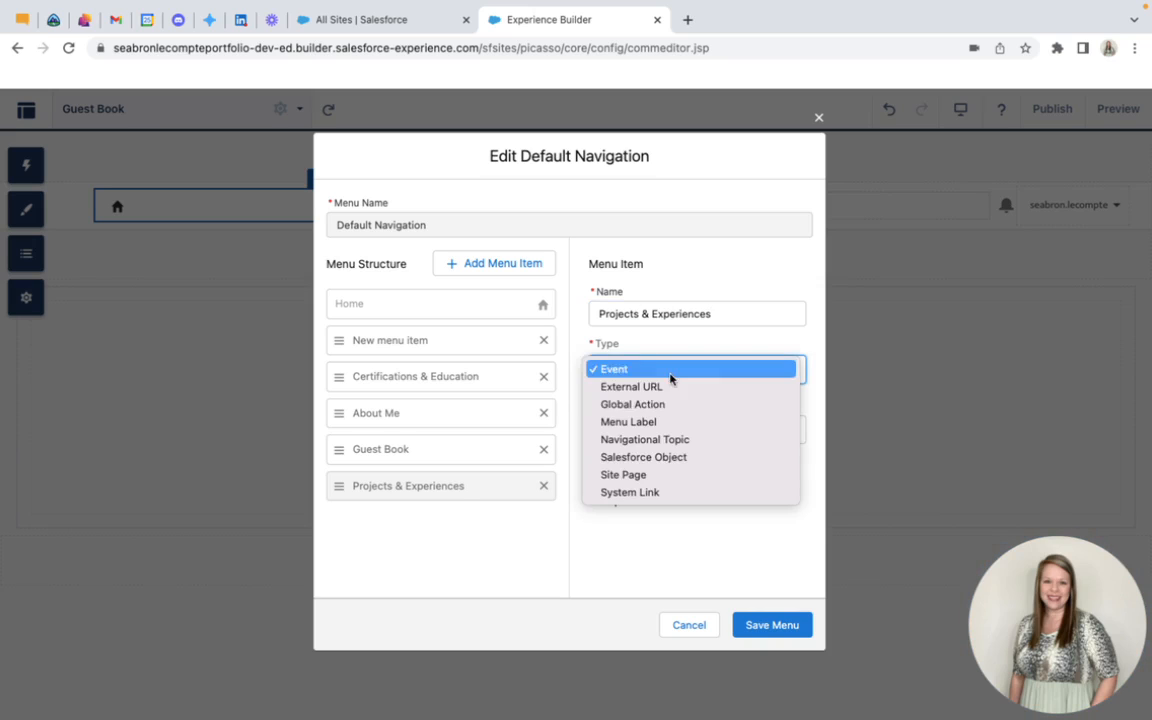
{"action": "left_click", "coordinate": [650, 476]}
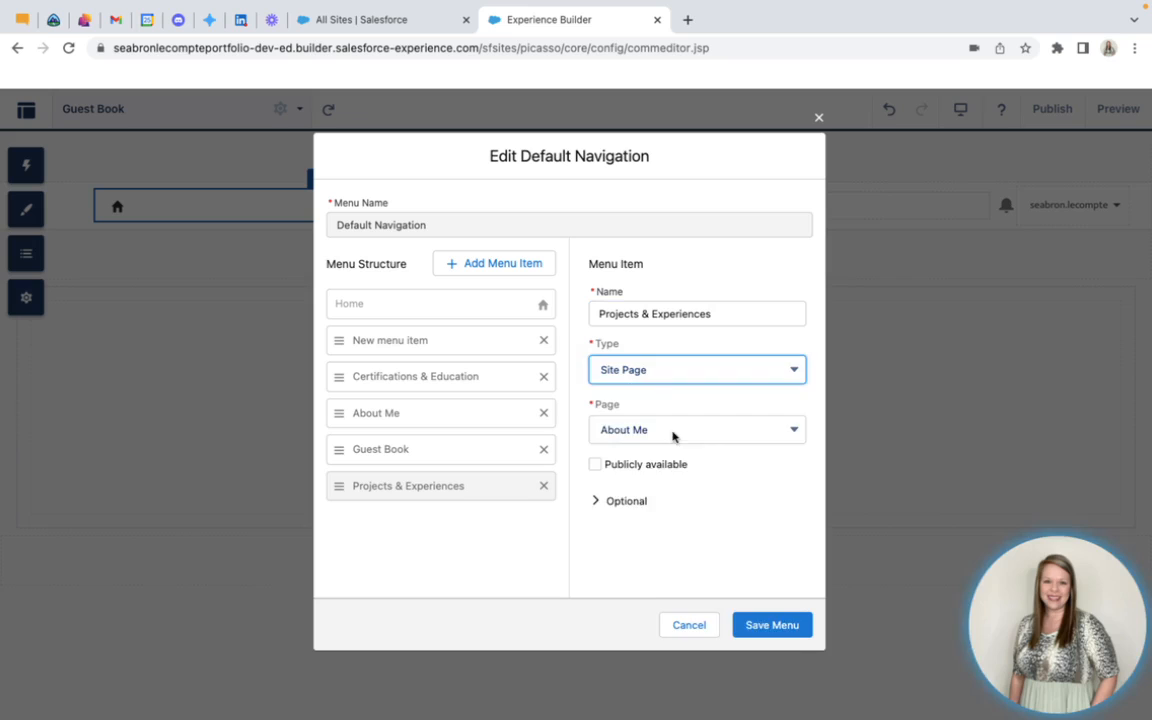
{"action": "left_click", "coordinate": [674, 434]}
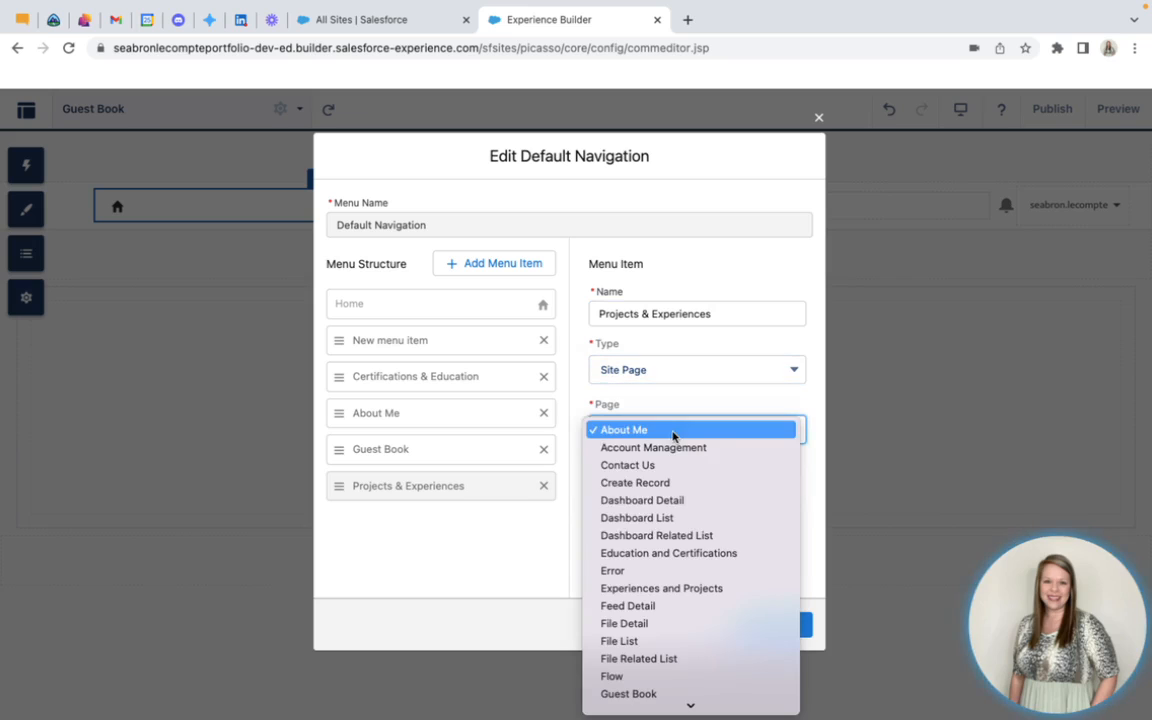
{"action": "left_click", "coordinate": [692, 556]}
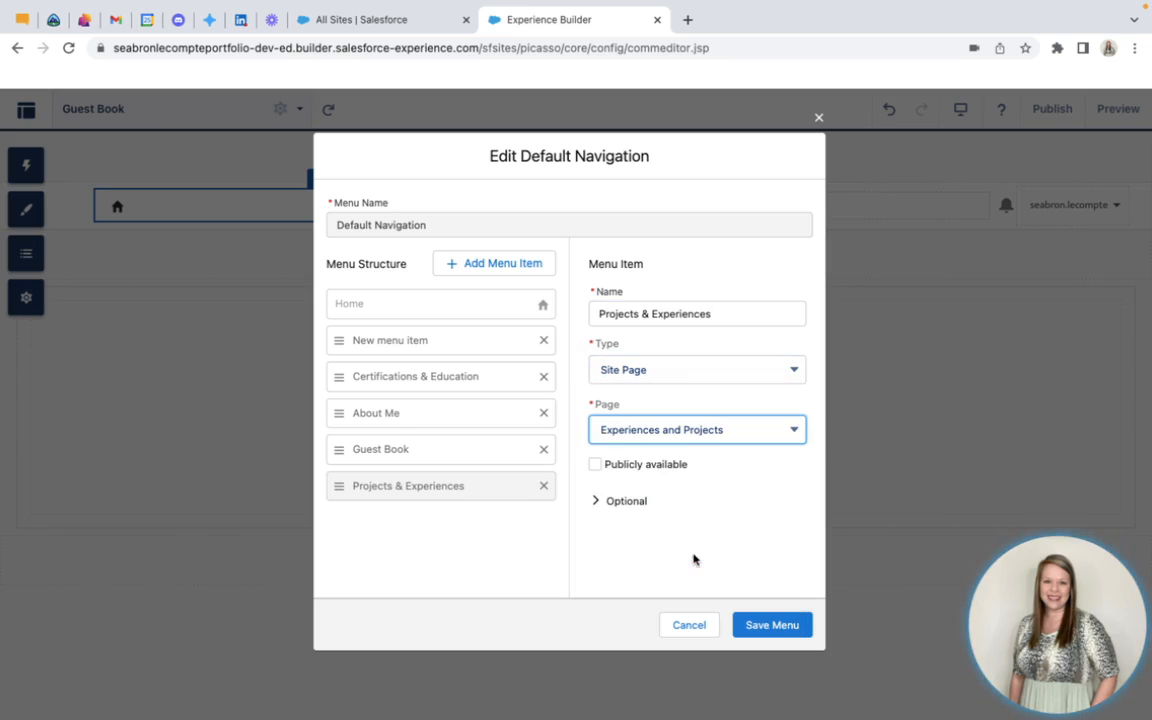
{"action": "left_click", "coordinate": [596, 466]}
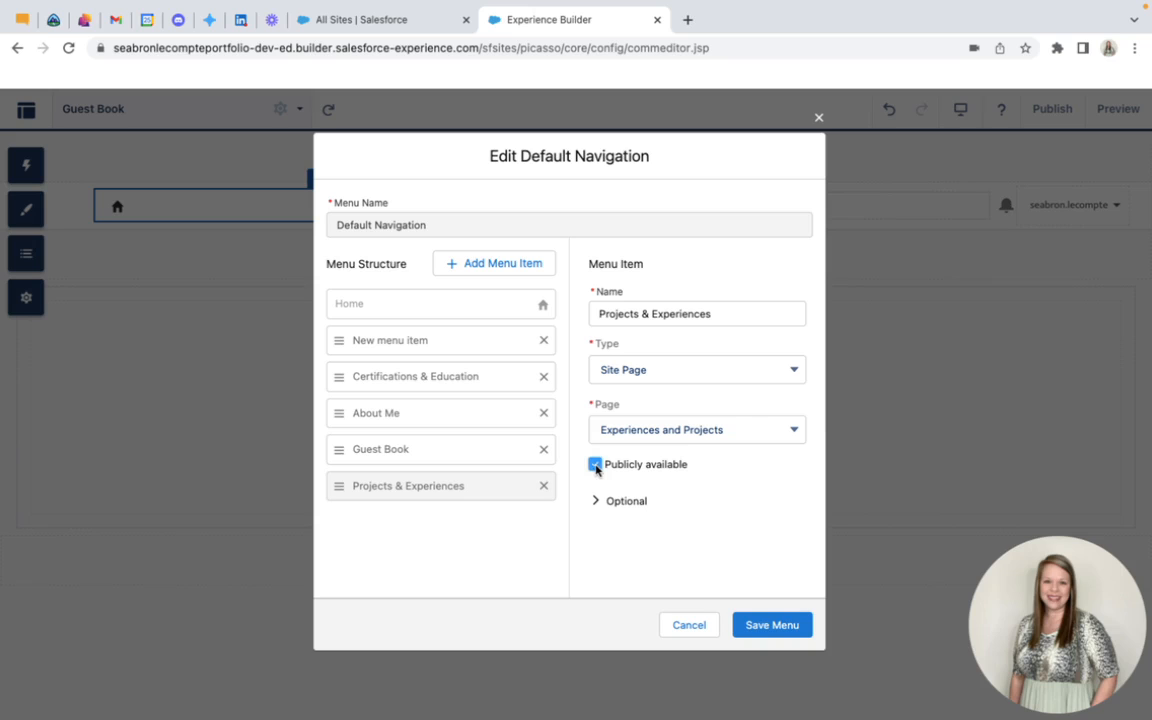
{"action": "left_click", "coordinate": [768, 627]}
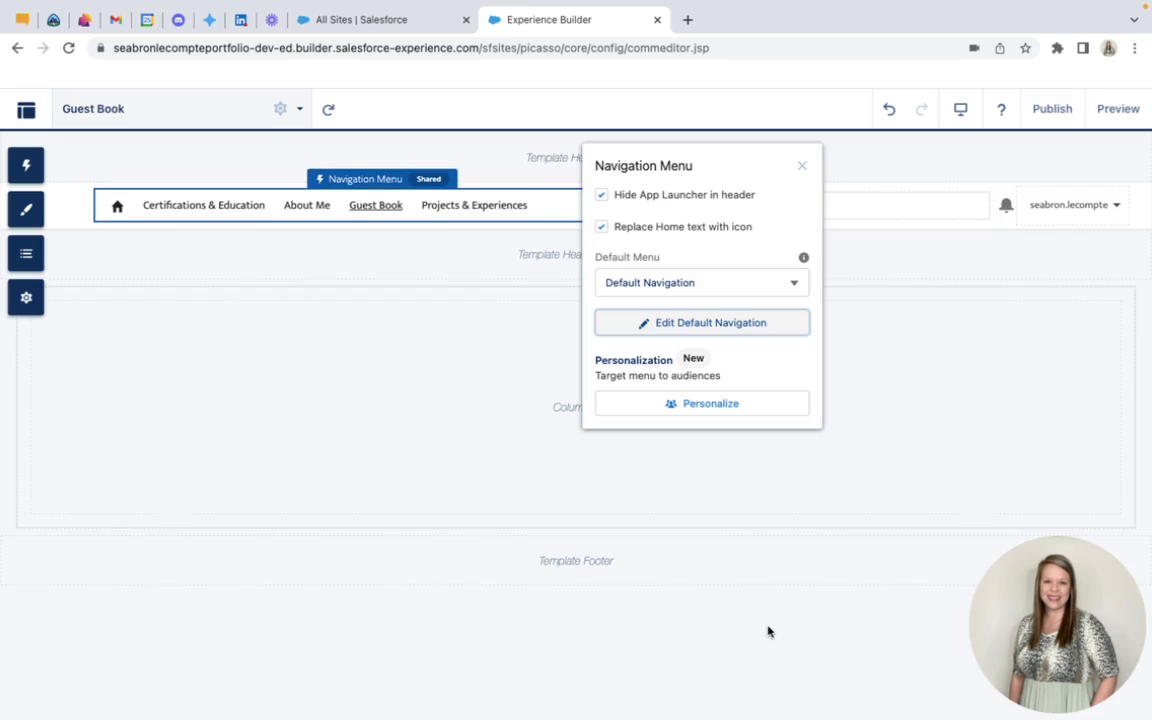
{"action": "left_click", "coordinate": [802, 165]}
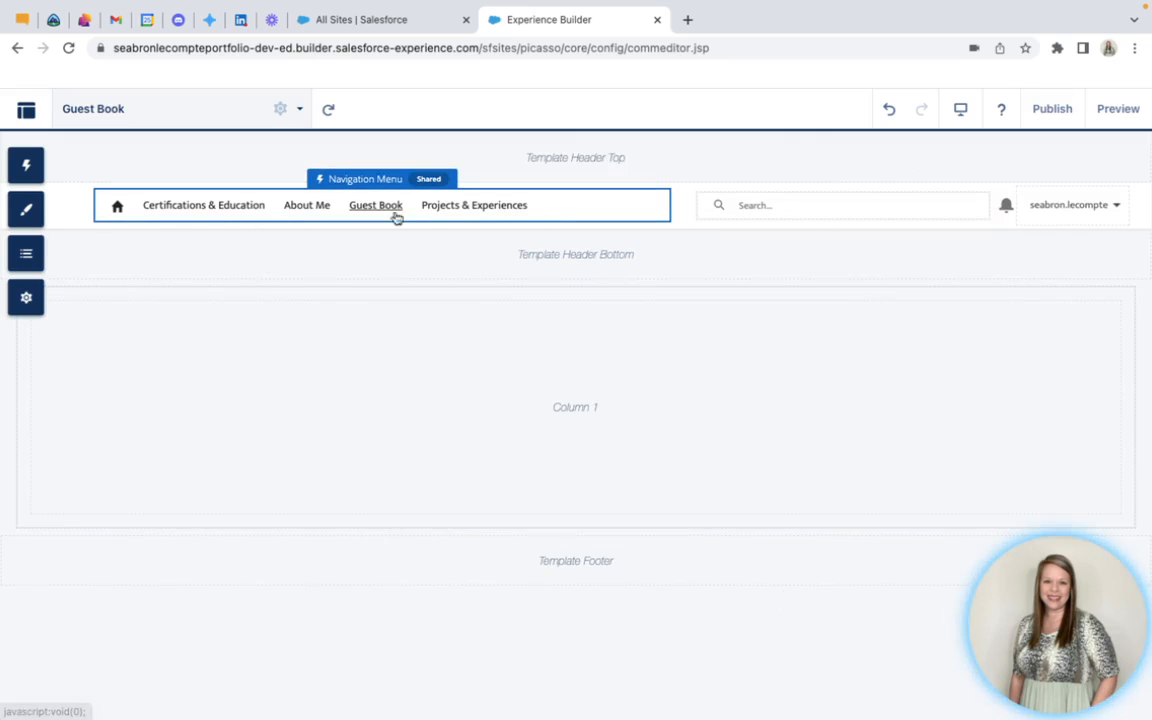
Reorder the Default Navigation items to About Me, Projects & Experiences, Certifications & Education, Guest Book, New menu item, and save the menu
{"action": "left_click", "coordinate": [561, 208]}
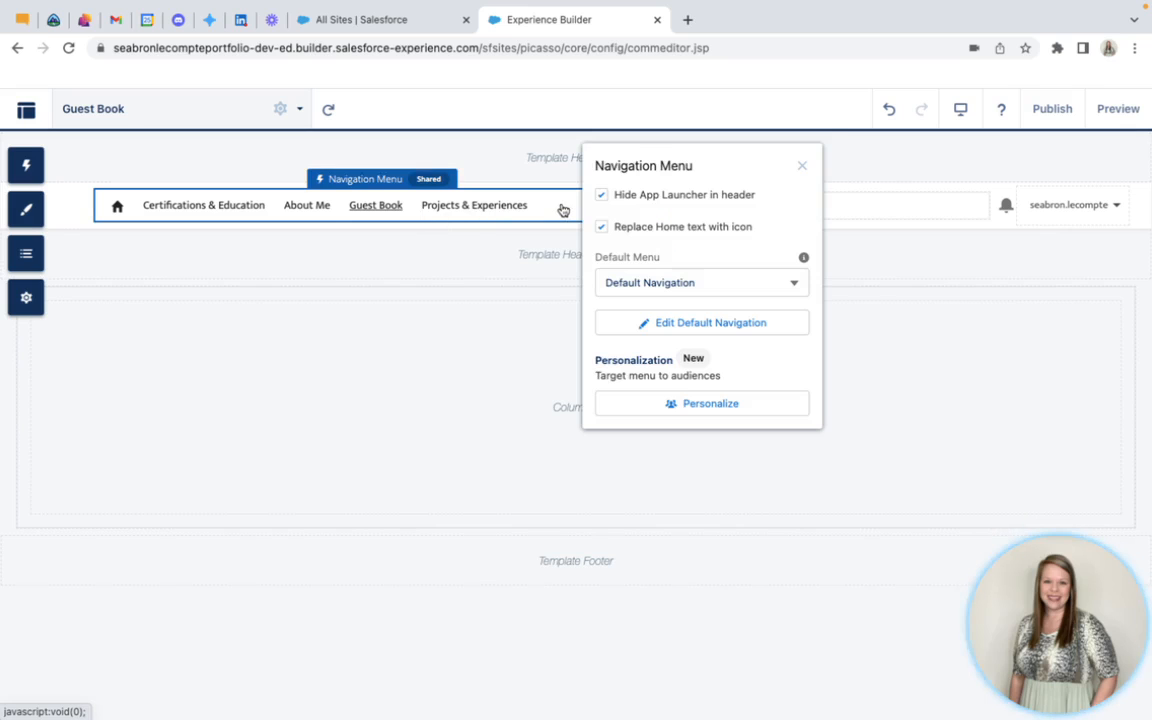
{"action": "left_click", "coordinate": [697, 324]}
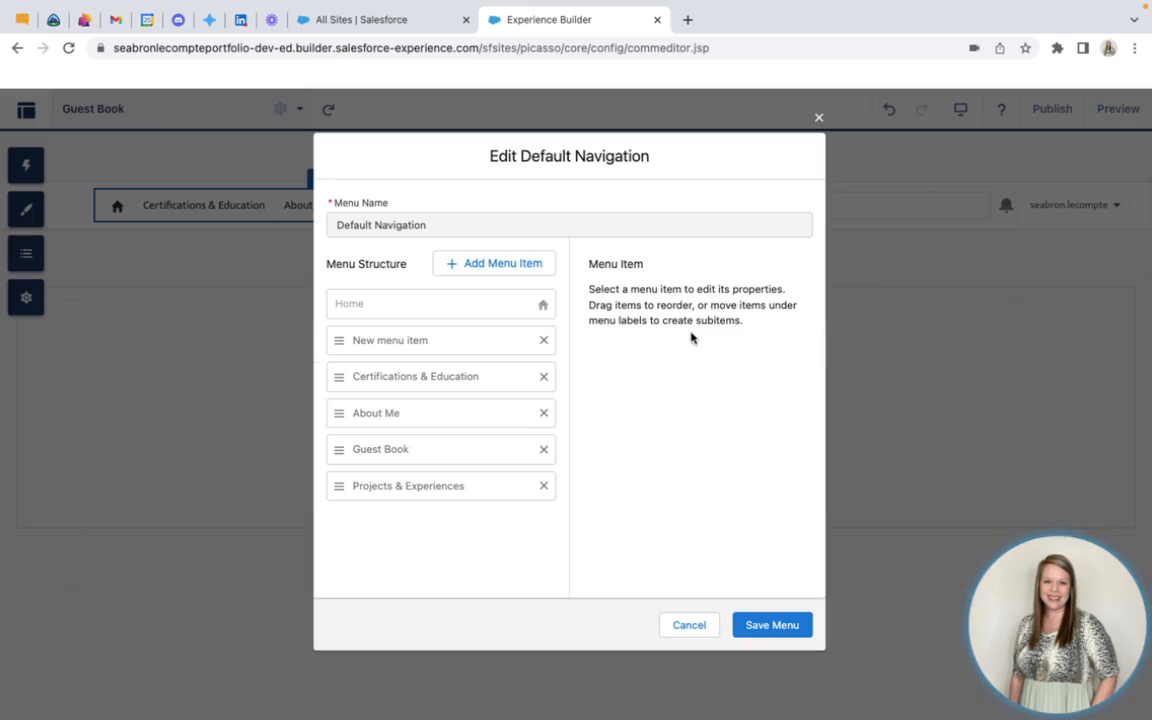
{"action": "left_click_drag", "start_coordinate": [337, 413], "coordinate": [392, 335]}
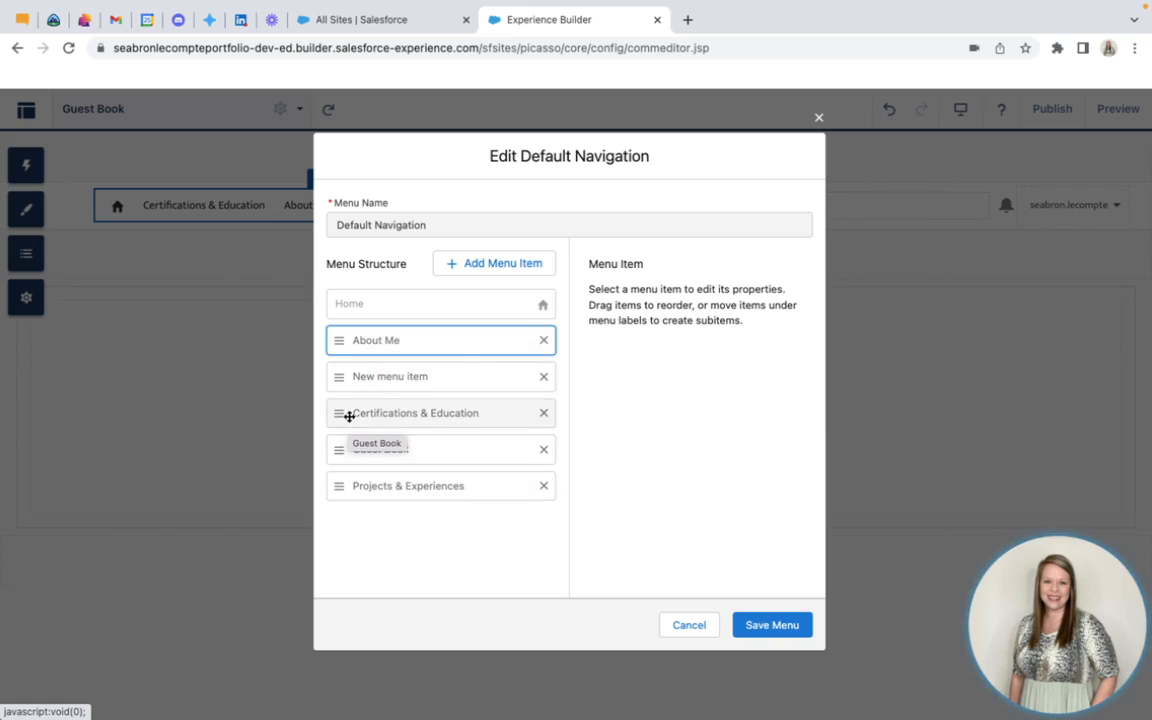
{"action": "left_click_drag", "start_coordinate": [355, 414], "coordinate": [414, 357]}
{"action": "left_click_drag", "start_coordinate": [393, 483], "coordinate": [416, 401]}
{"action": "left_click_drag", "start_coordinate": [405, 487], "coordinate": [421, 436]}
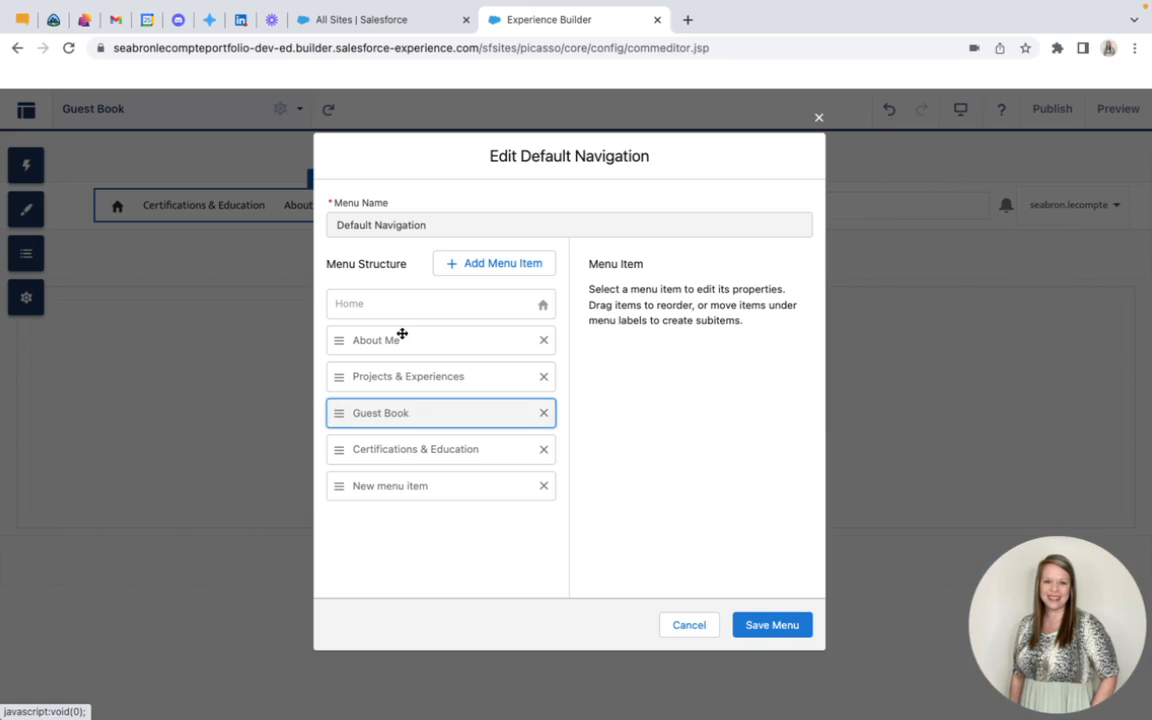
{"action": "left_click_drag", "start_coordinate": [476, 411], "coordinate": [478, 450]}
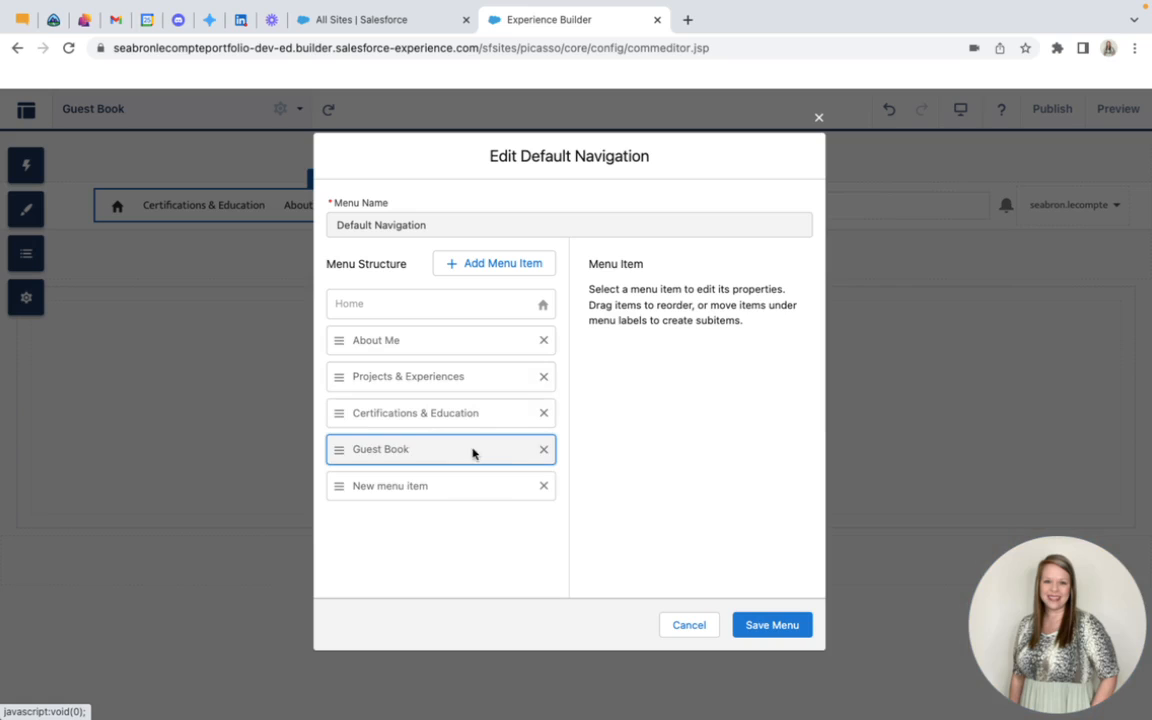
{"action": "left_click", "coordinate": [774, 627]}
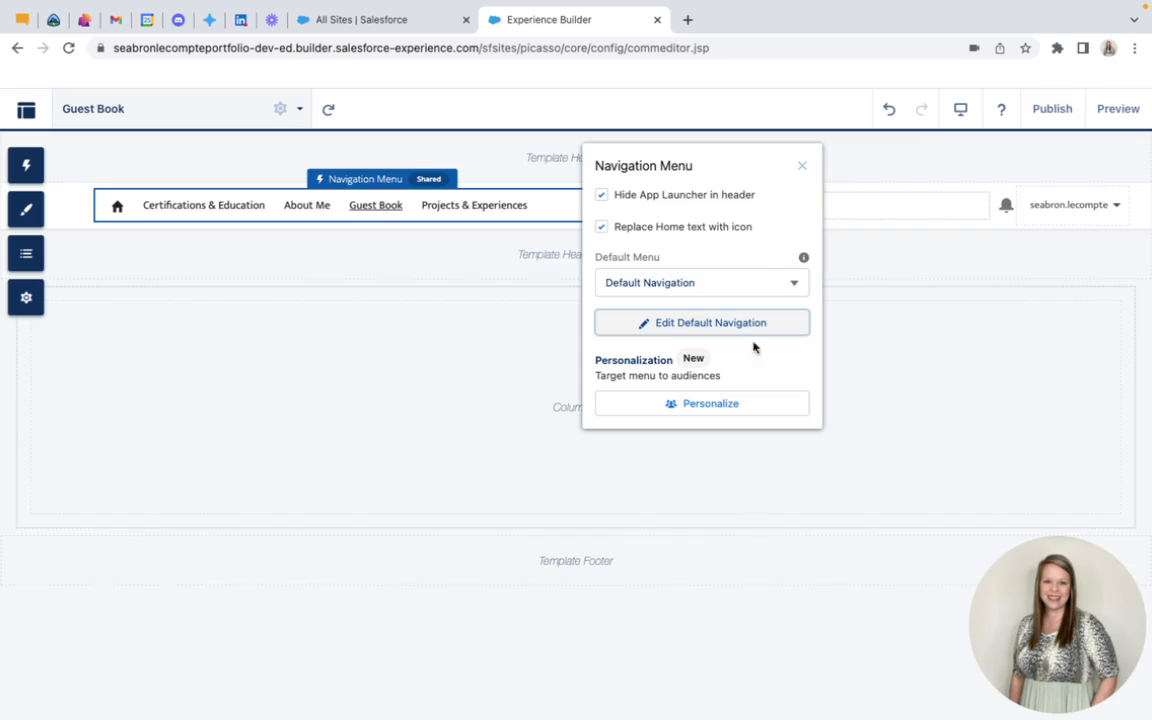
{"action": "left_click", "coordinate": [802, 166]}
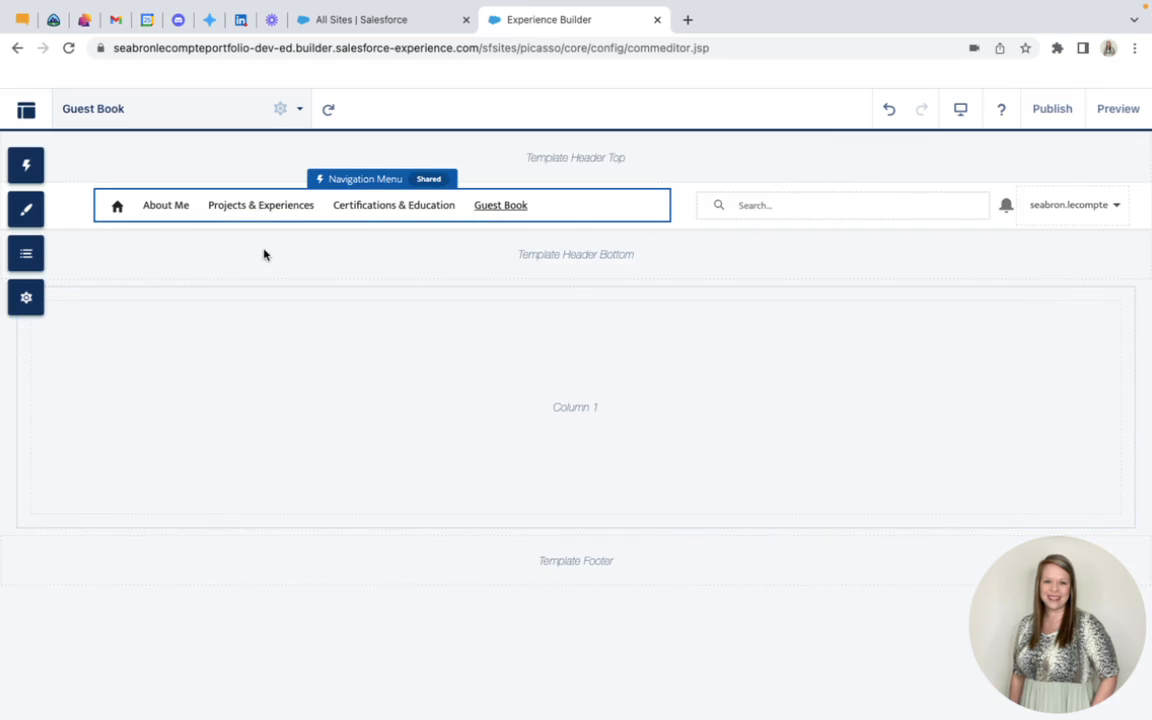
Preview the site and check the Home, Projects & Experiences, Certifications & Education, Guest Book and About Me navigation links
{"action": "left_click", "coordinate": [1118, 110]}
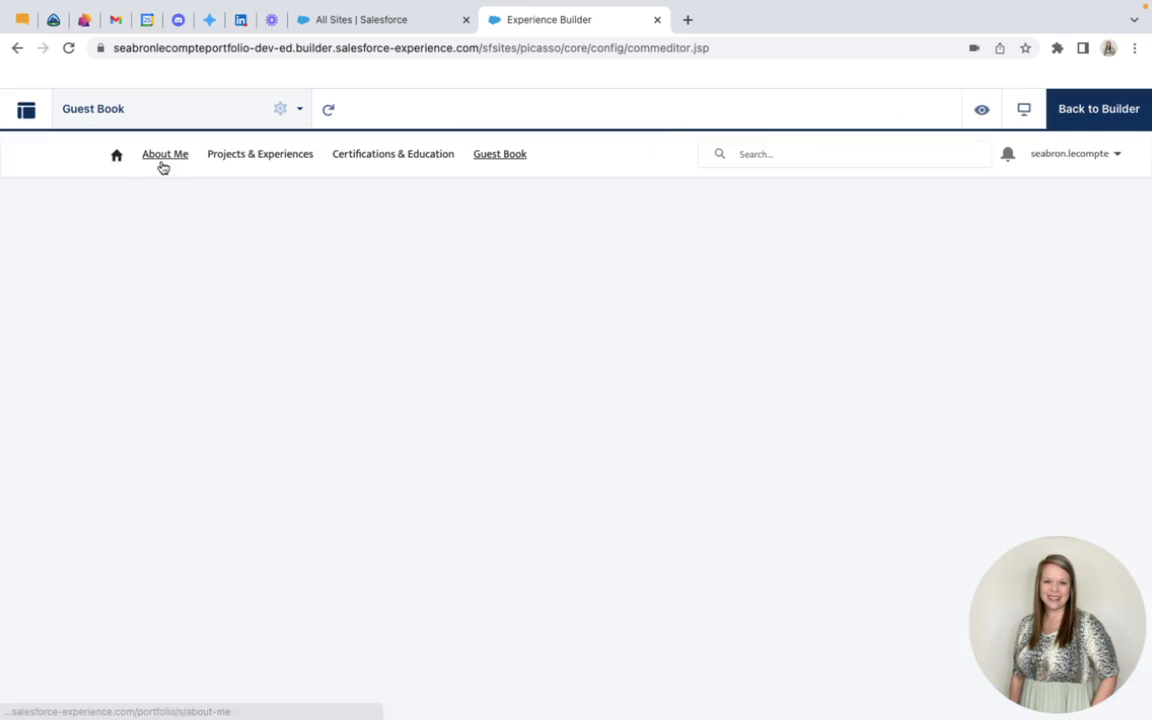
{"action": "left_click", "coordinate": [115, 158]}
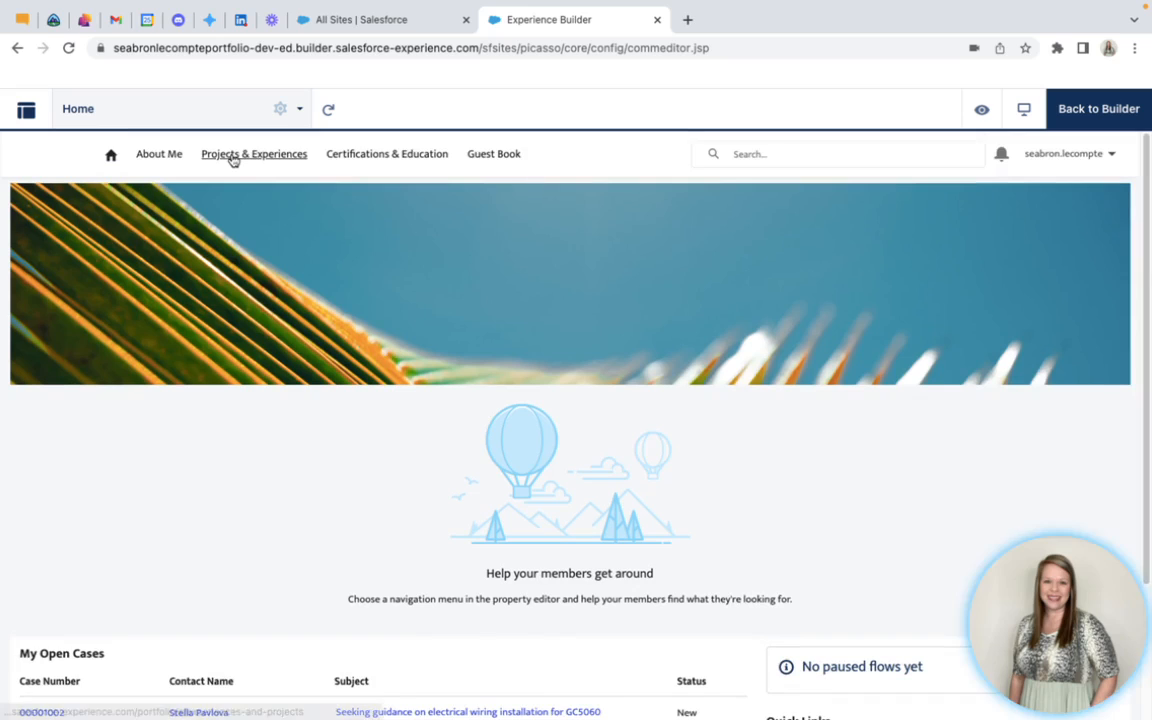
{"action": "left_click", "coordinate": [233, 155]}
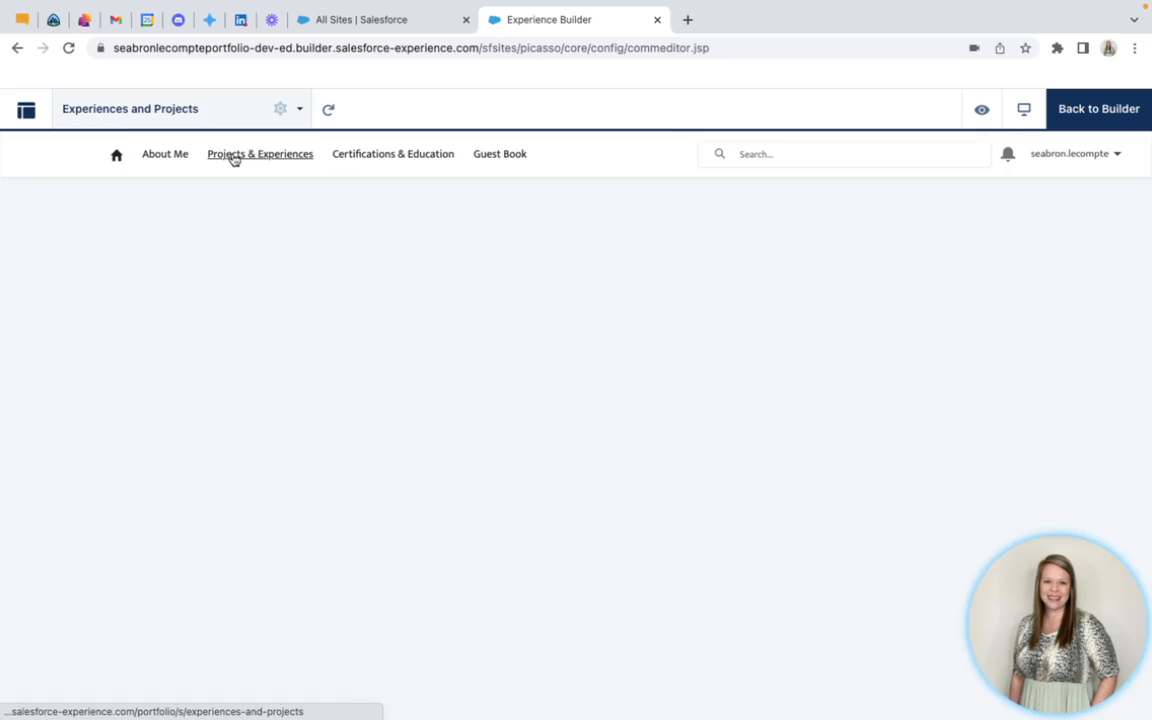
{"action": "left_click", "coordinate": [397, 157]}
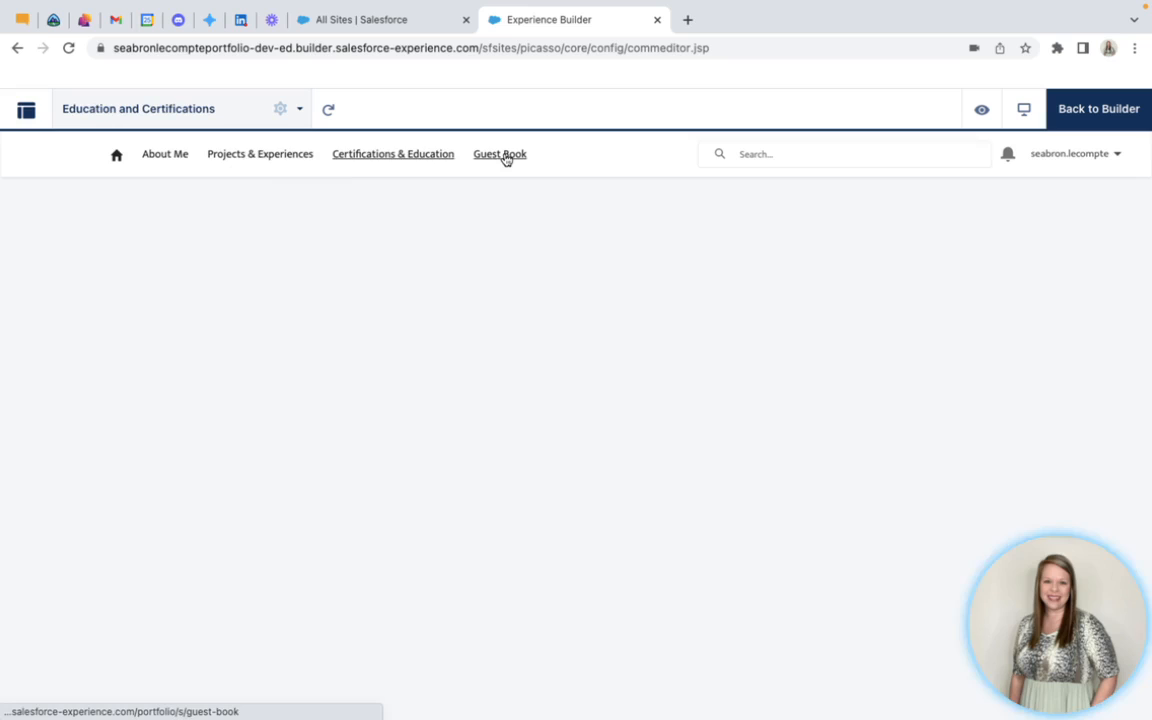
{"action": "left_click", "coordinate": [503, 158]}
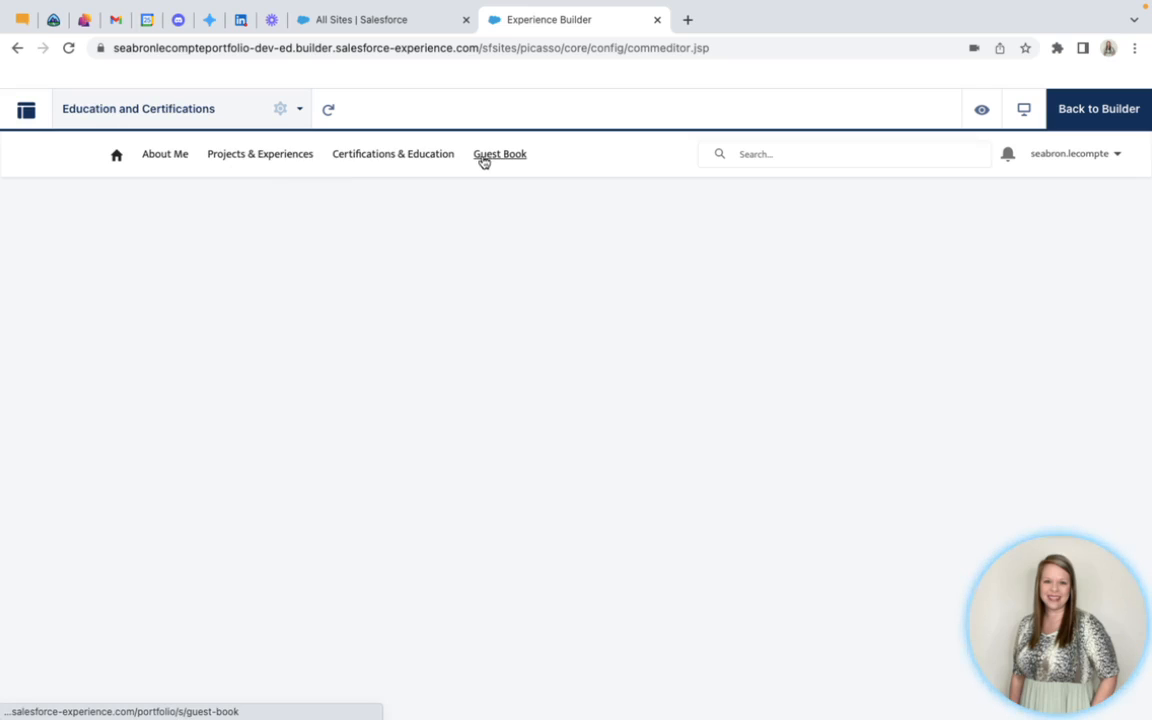
{"action": "left_click", "coordinate": [166, 157]}
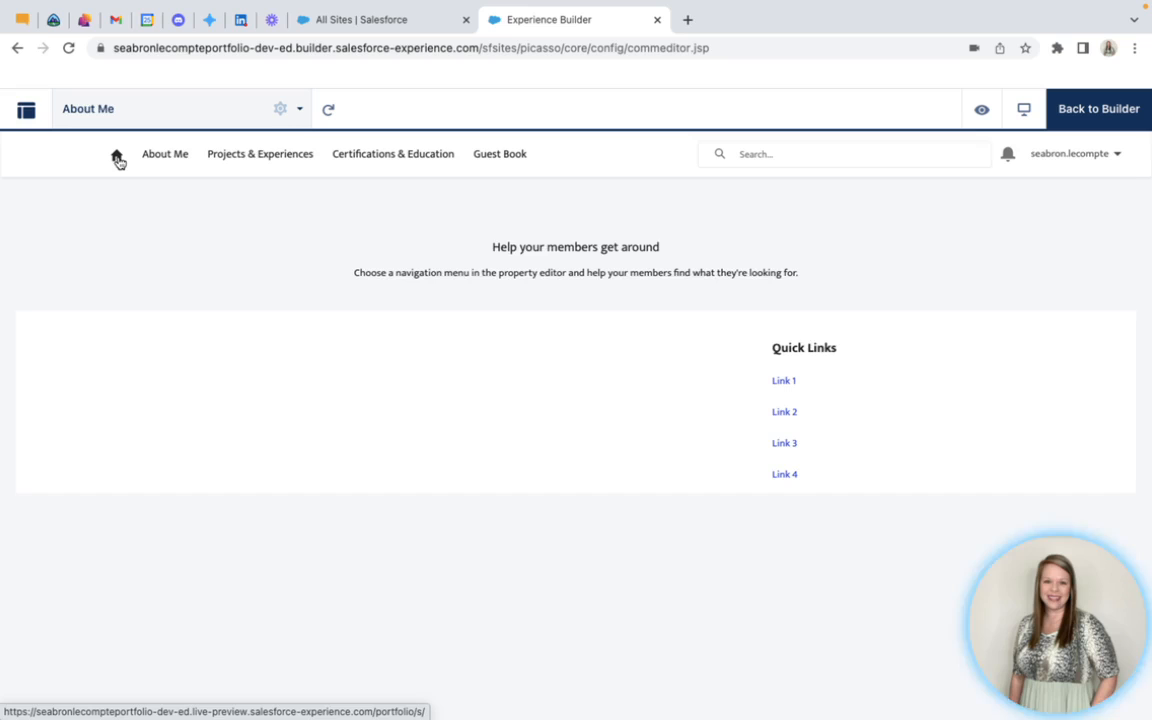
{"action": "left_click", "coordinate": [116, 157]}
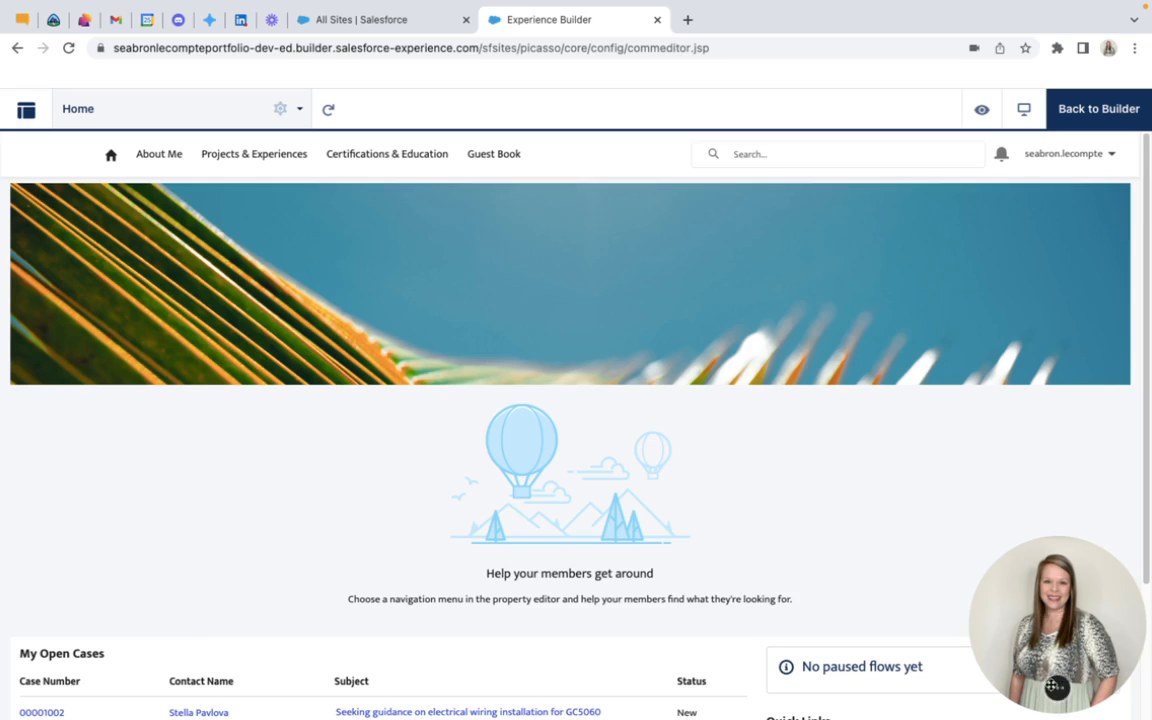
{"action": "mouse_move", "coordinate": [1058, 694]}
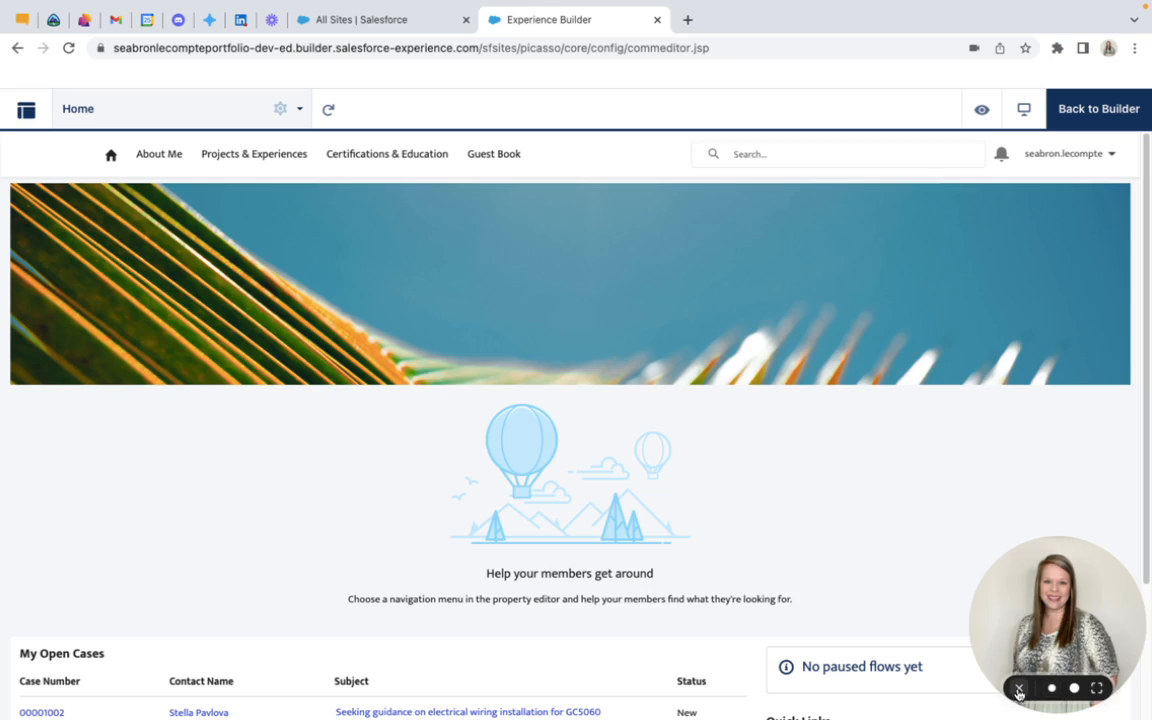
{"action": "left_click", "coordinate": [1019, 692]}
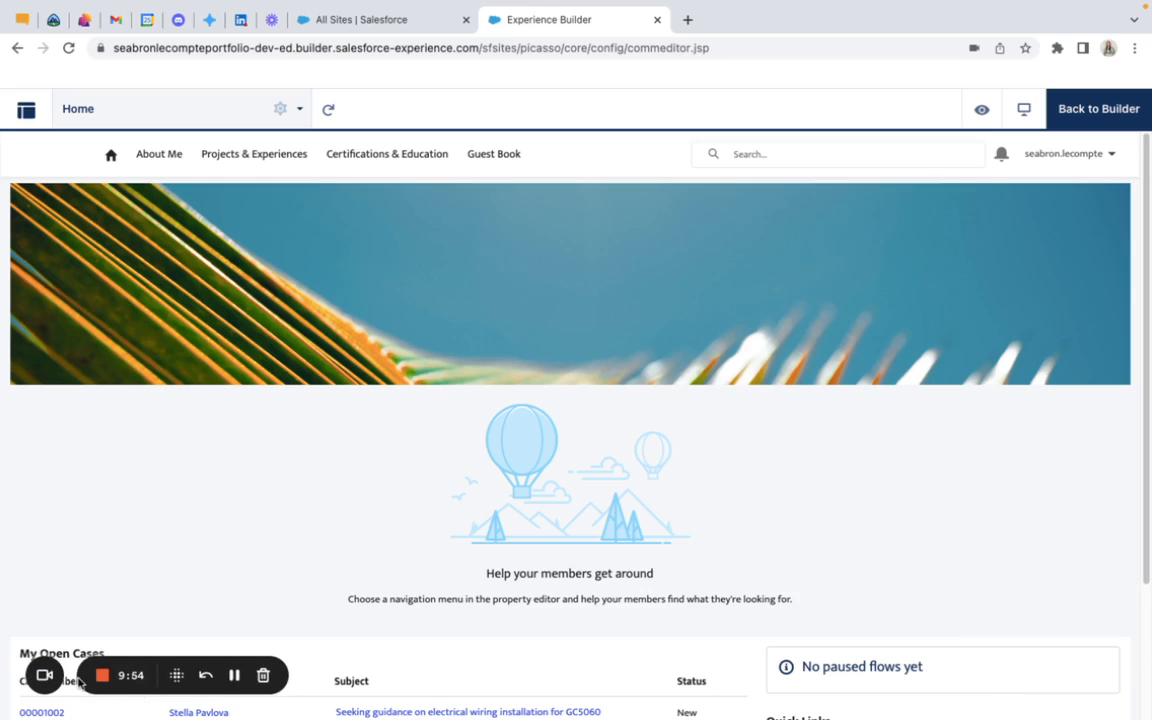